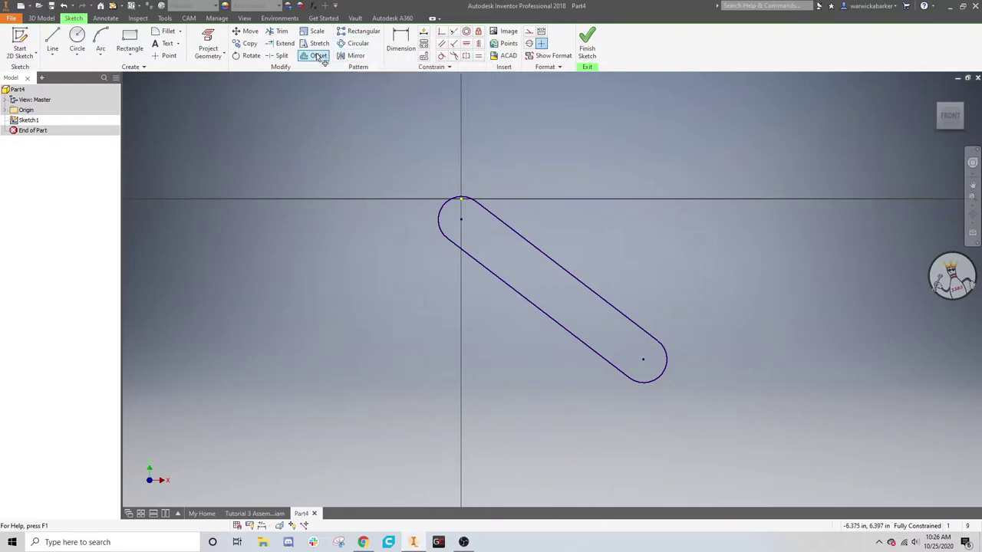
- Offset the slot outline to form a second outline around it, 0.150 in away
{"action": "left_click", "coordinate": [316, 58]}
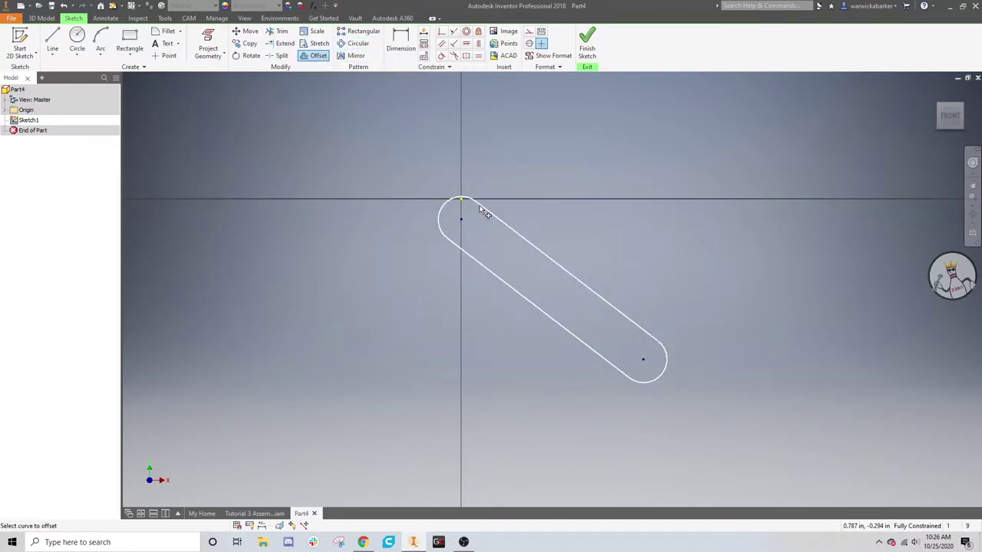
{"action": "left_click", "coordinate": [480, 208]}
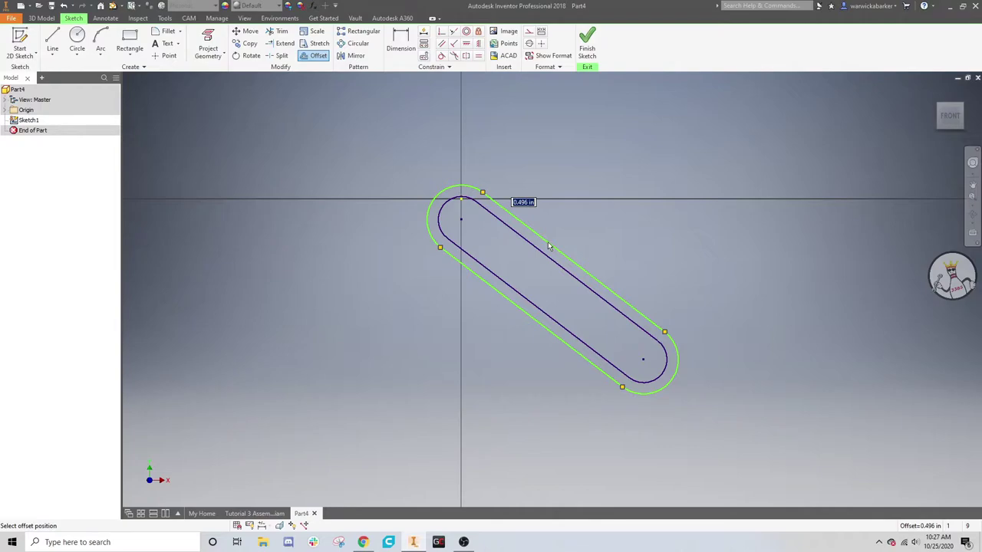
{"action": "type", "text": ".15"}
{"action": "key", "text": "Return"}
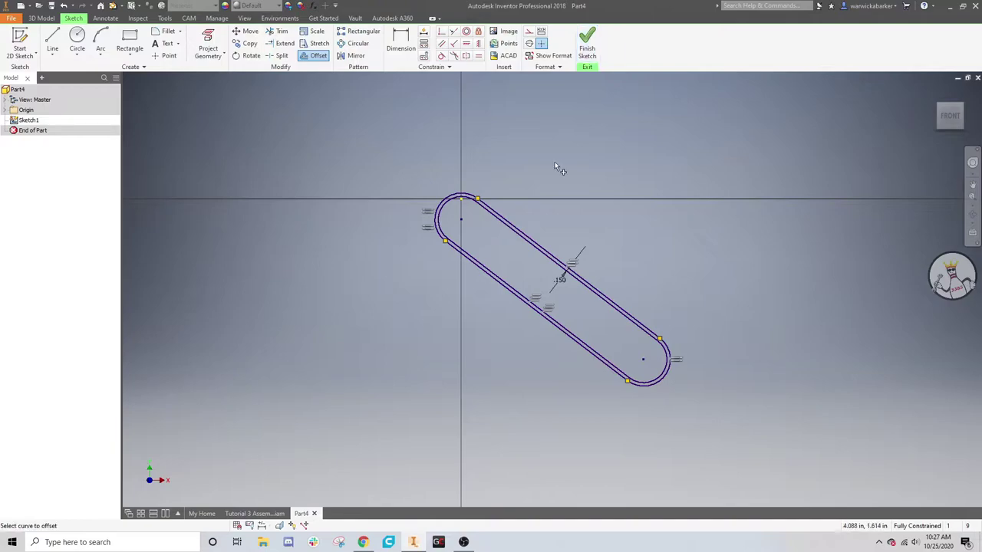
- Extrude the ring between the slot outlines 1 in and give the part a Glossy - Black appearance
{"action": "left_click", "coordinate": [587, 42]}
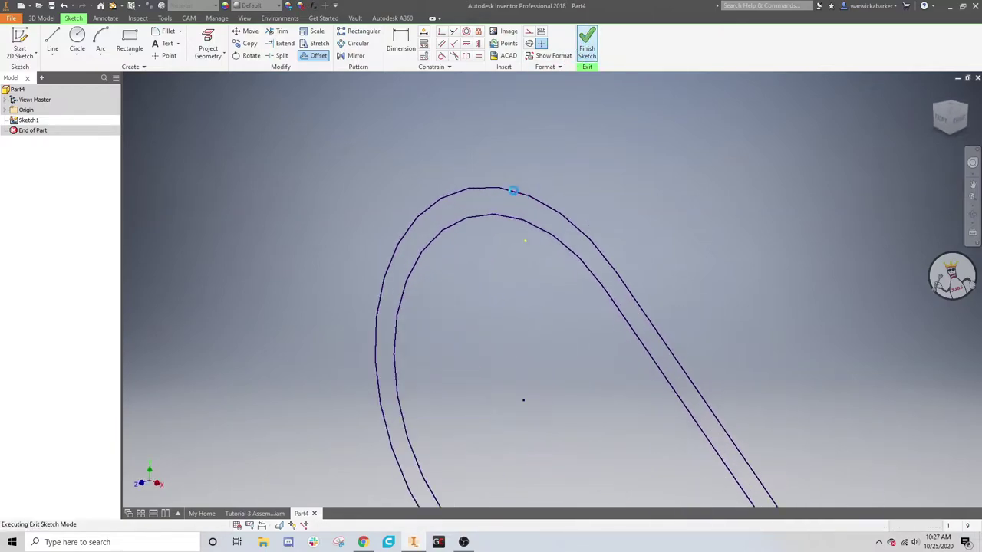
{"action": "key", "text": "e"}
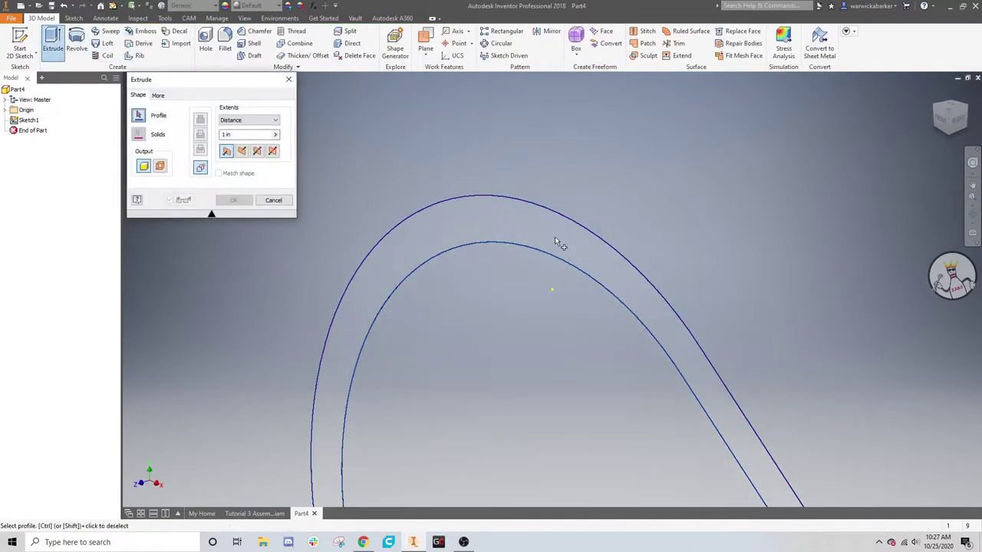
{"action": "left_click", "coordinate": [589, 250]}
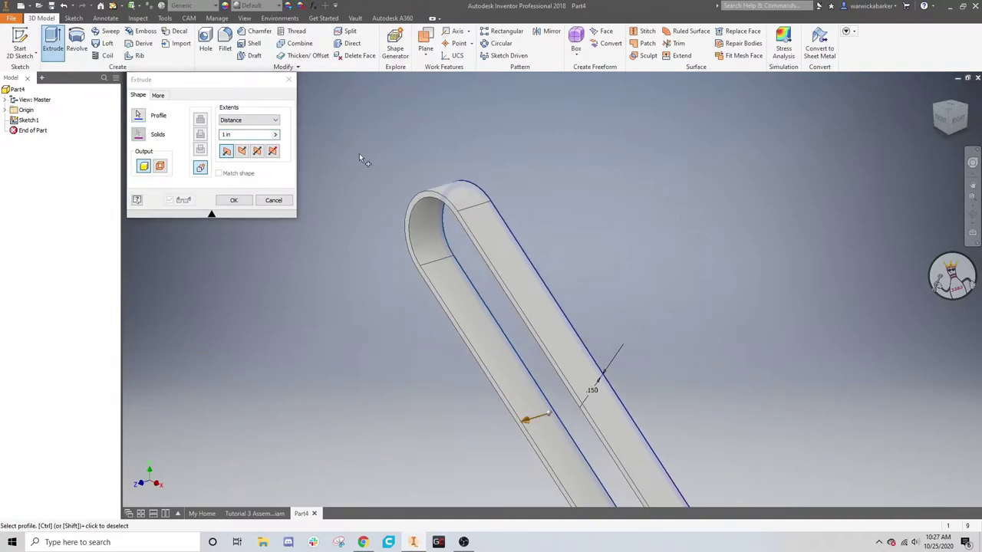
{"action": "key", "text": "Return"}
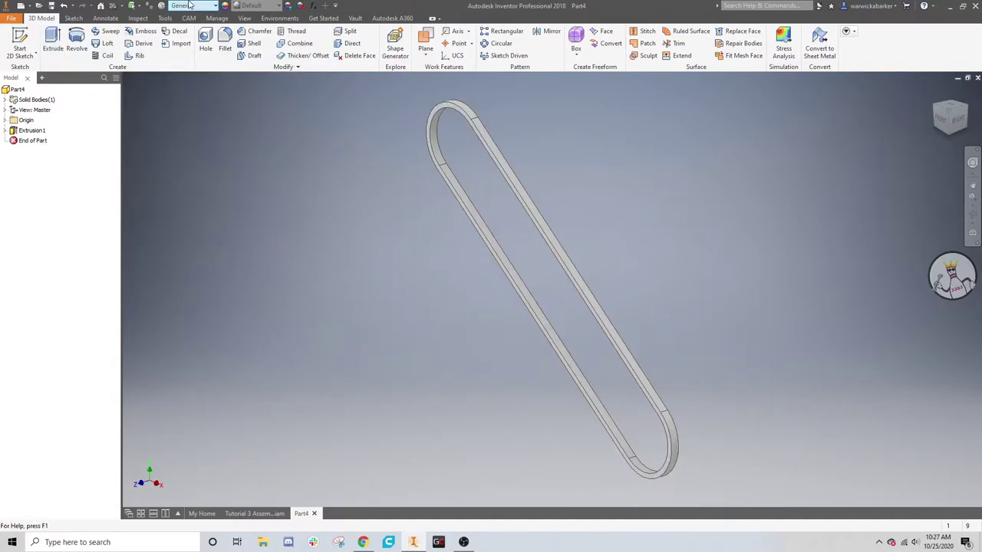
{"action": "left_click", "coordinate": [256, 5]}
{"action": "left_click", "coordinate": [261, 258]}
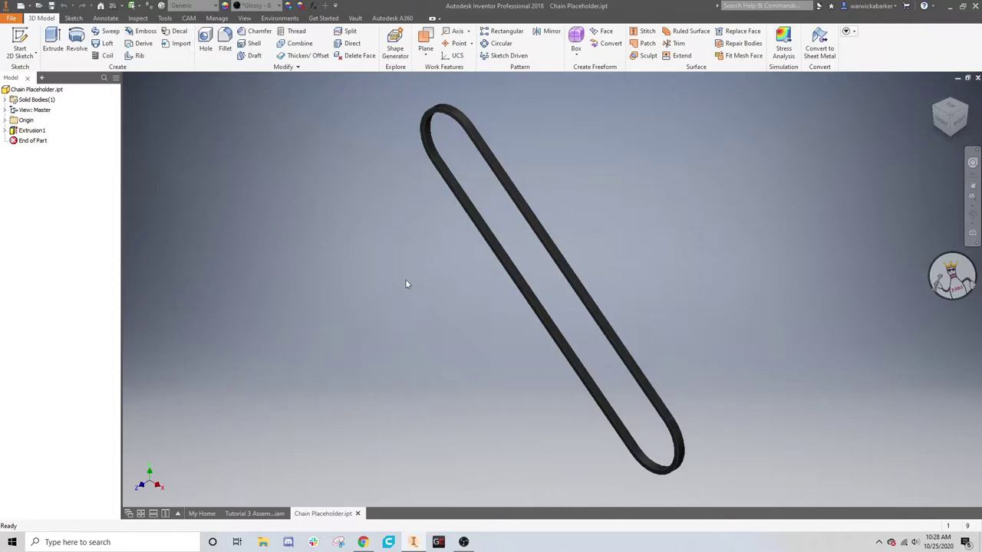
- Start a new part from the Standard (in).ipt template
{"action": "left_click", "coordinate": [11, 18]}
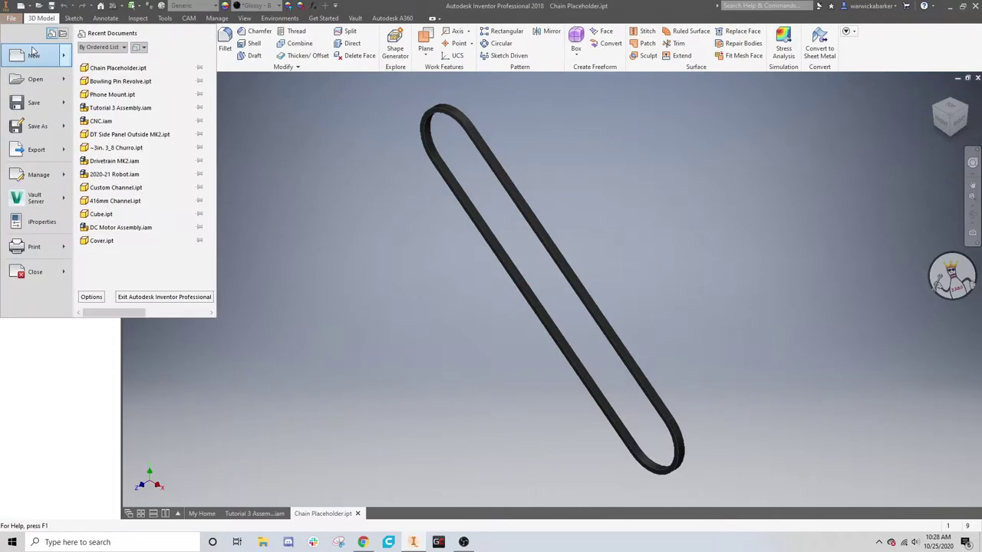
{"action": "left_click", "coordinate": [34, 54]}
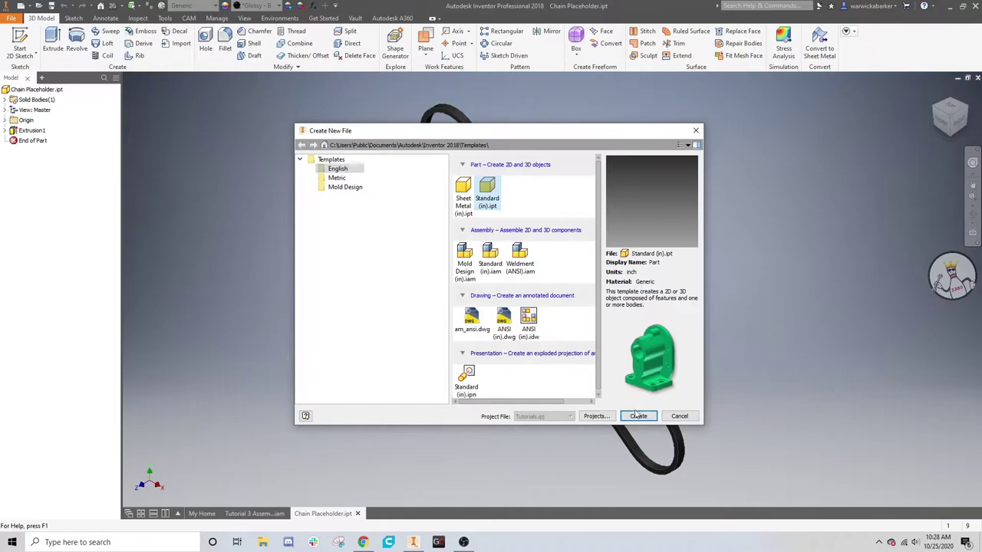
{"action": "left_click", "coordinate": [637, 415]}
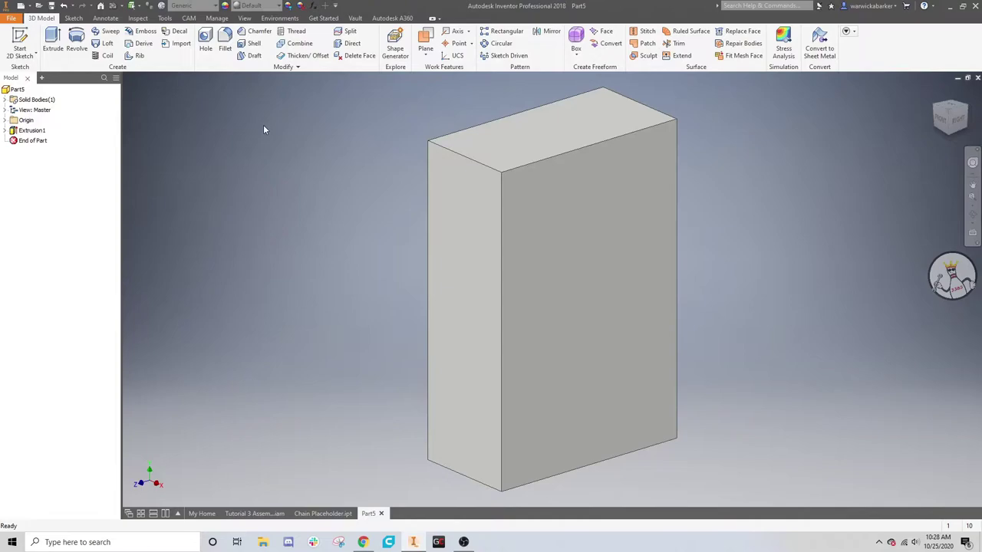
- Fillet the four edges around the box's narrow left face with radius 25
{"action": "left_click", "coordinate": [225, 49]}
{"action": "left_click", "coordinate": [464, 156]}
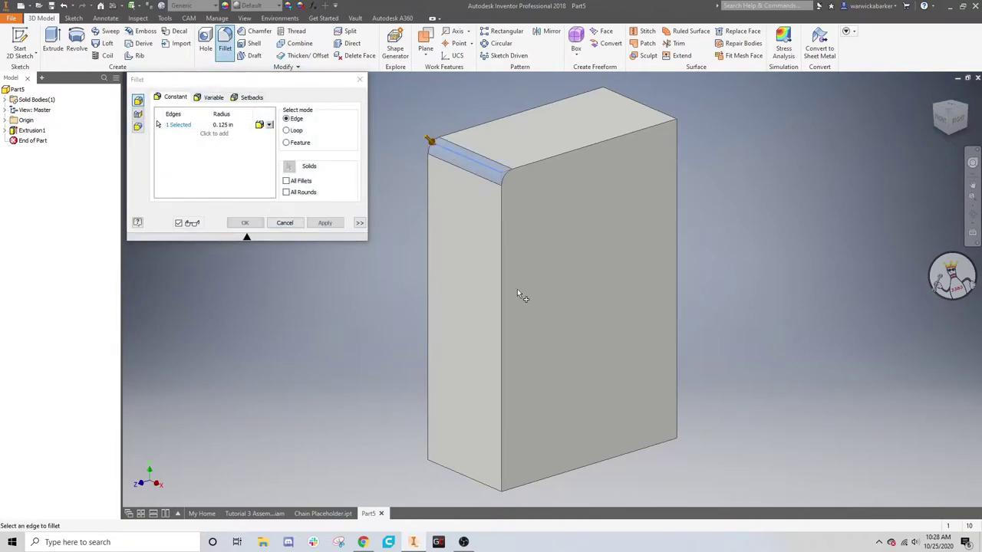
{"action": "left_click", "coordinate": [467, 477]}
{"action": "left_click", "coordinate": [500, 441]}
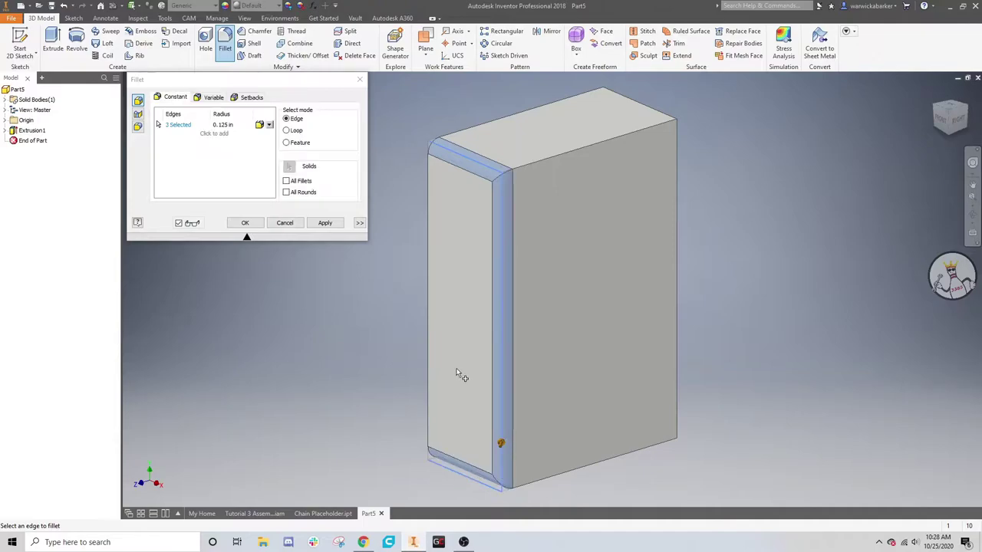
{"action": "left_click", "coordinate": [432, 350]}
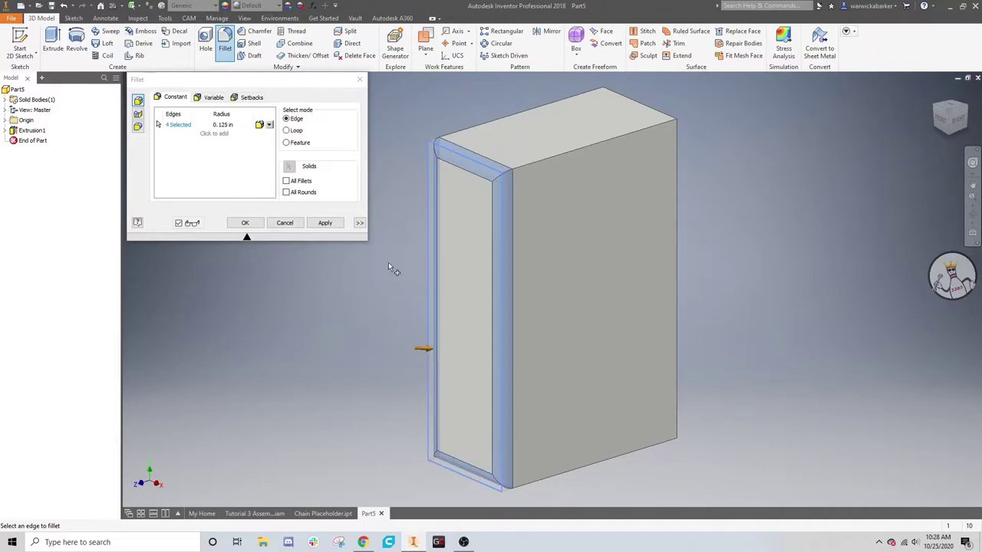
{"action": "left_click", "coordinate": [221, 125]}
{"action": "key", "text": "BackSpace"}
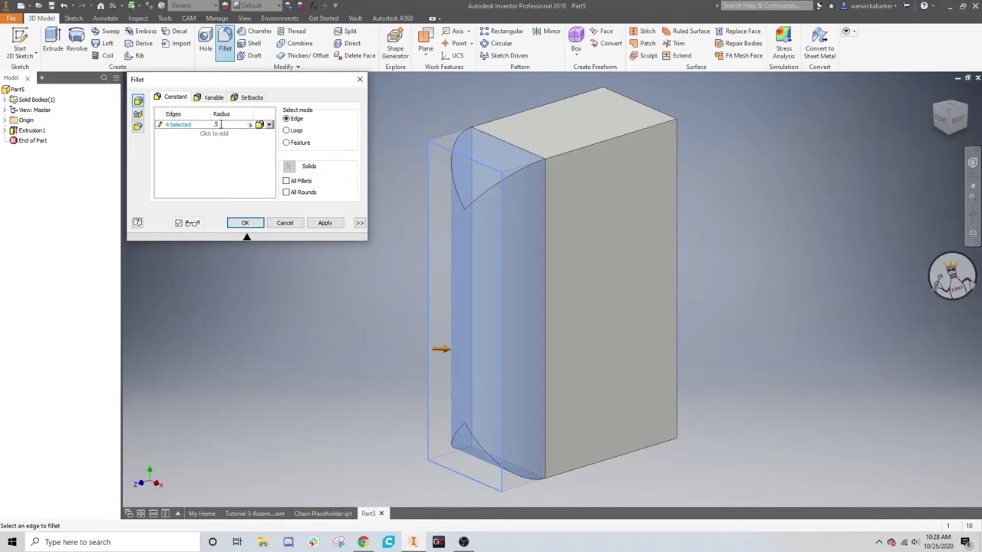
{"action": "key", "text": "BackSpace"}
{"action": "type", "text": "2"}
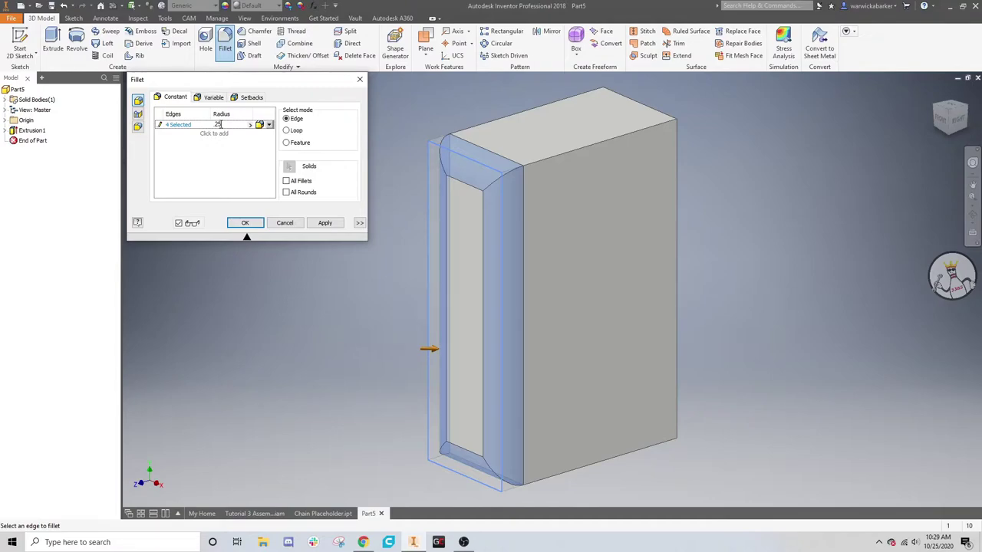
{"action": "left_click", "coordinate": [245, 222]}
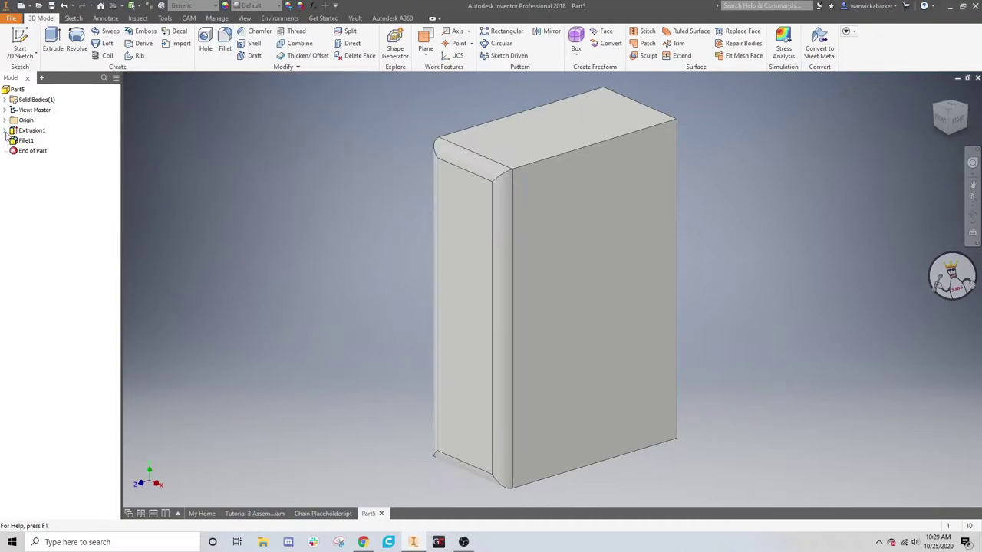
{"action": "left_click", "coordinate": [6, 130]}
{"action": "double_click", "coordinate": [36, 140]}
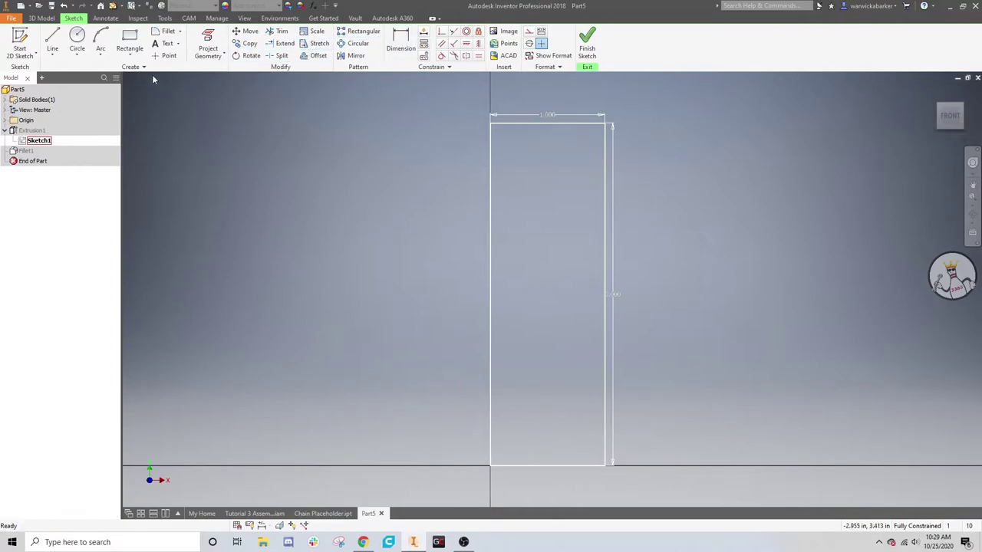
{"action": "left_click", "coordinate": [165, 31]}
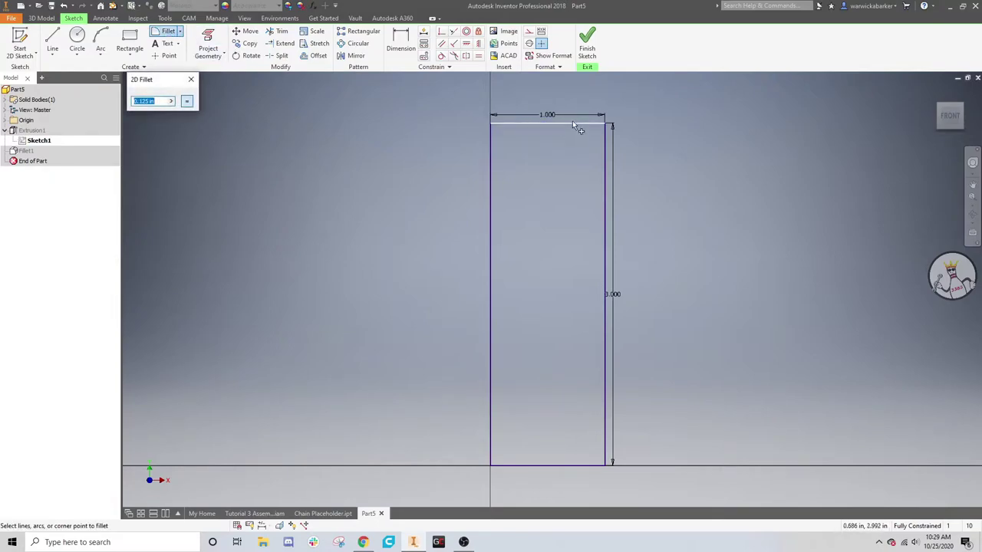
{"action": "left_click", "coordinate": [592, 123]}
{"action": "left_click", "coordinate": [606, 135]}
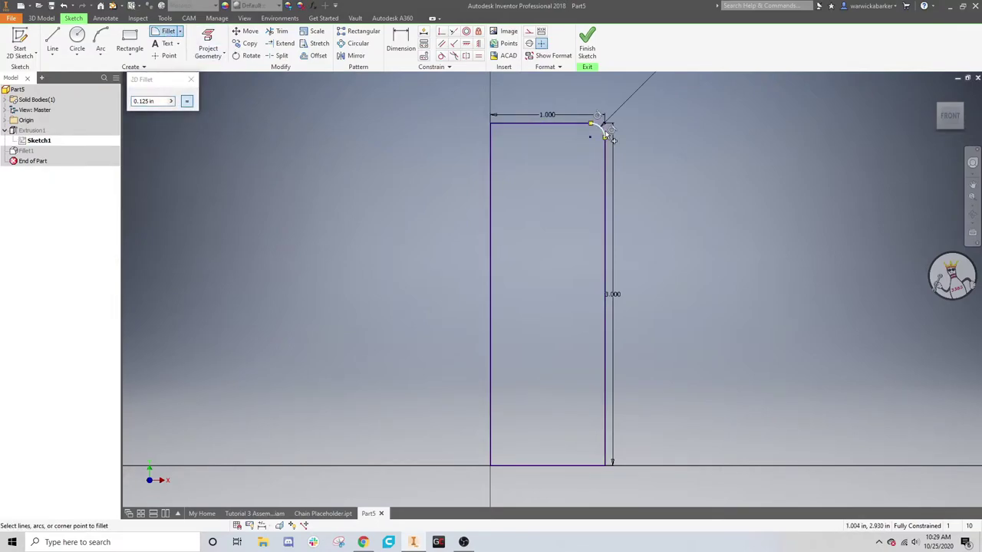
{"action": "left_click", "coordinate": [492, 125]}
{"action": "left_click", "coordinate": [490, 463]}
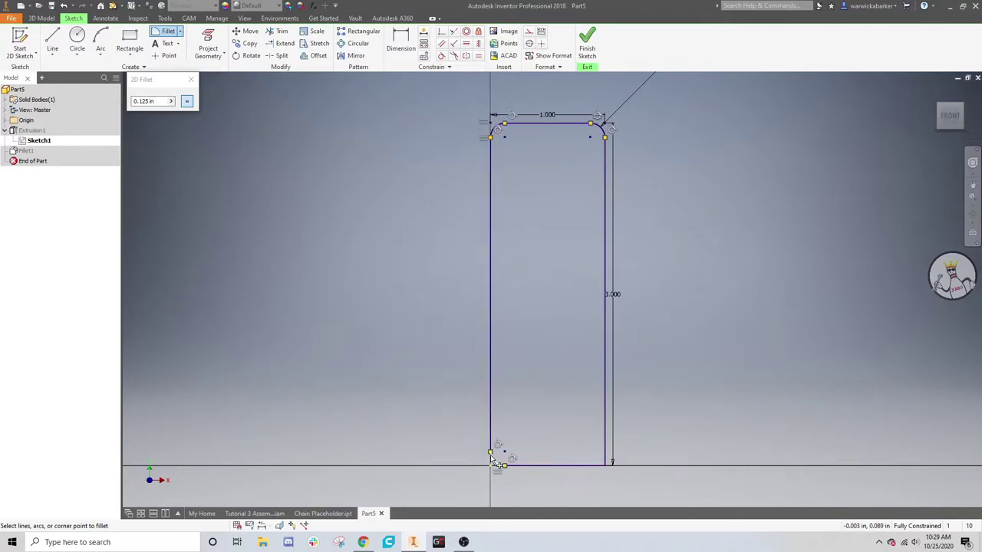
{"action": "left_click", "coordinate": [608, 461]}
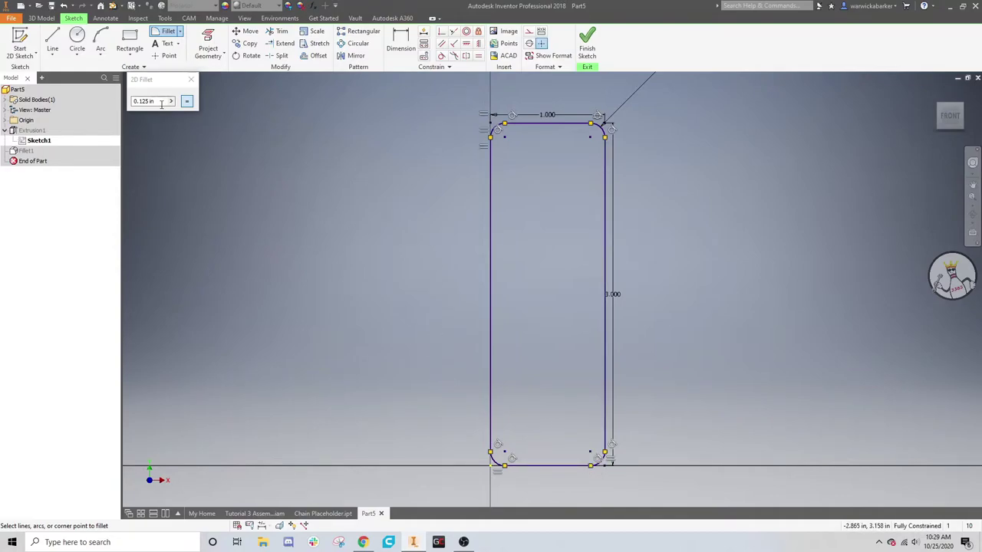
{"action": "right_click", "coordinate": [455, 228]}
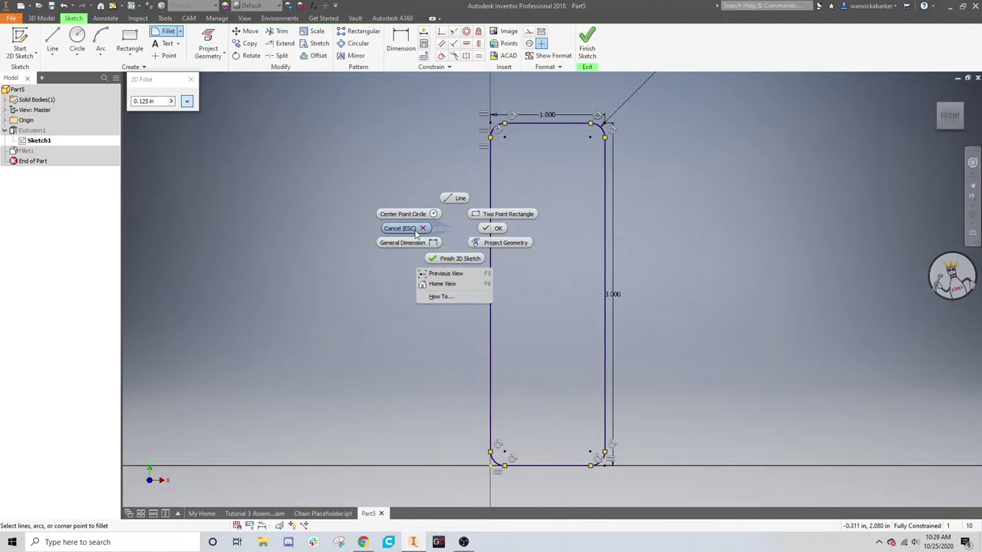
{"action": "left_click", "coordinate": [415, 230]}
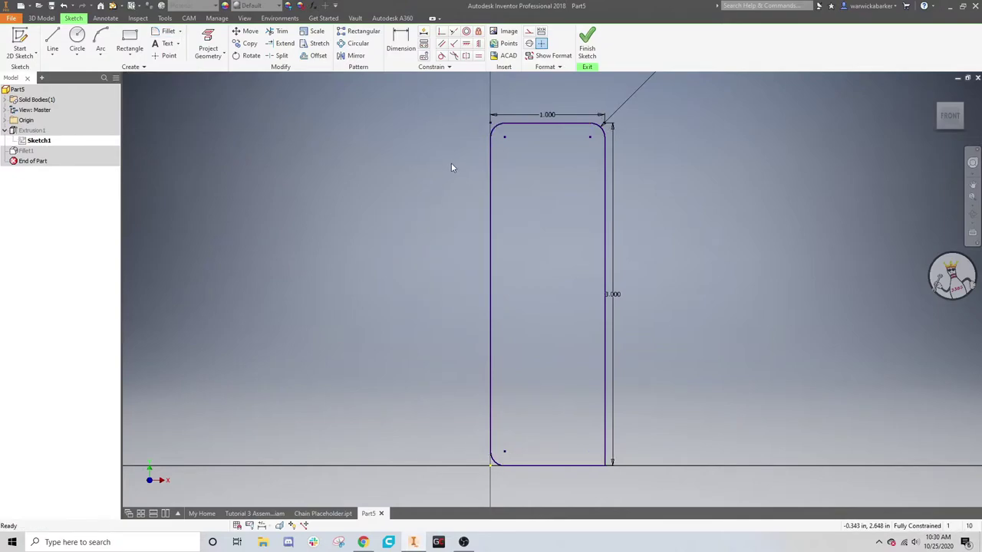
{"action": "key", "text": "ctrl+z"}
{"action": "key", "text": "ctrl+z"}
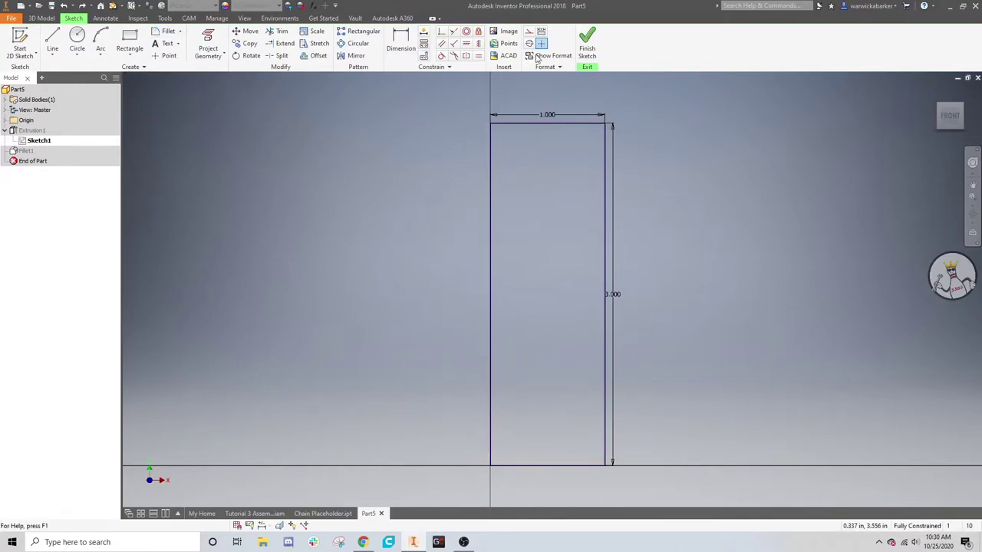
{"action": "left_click", "coordinate": [594, 48]}
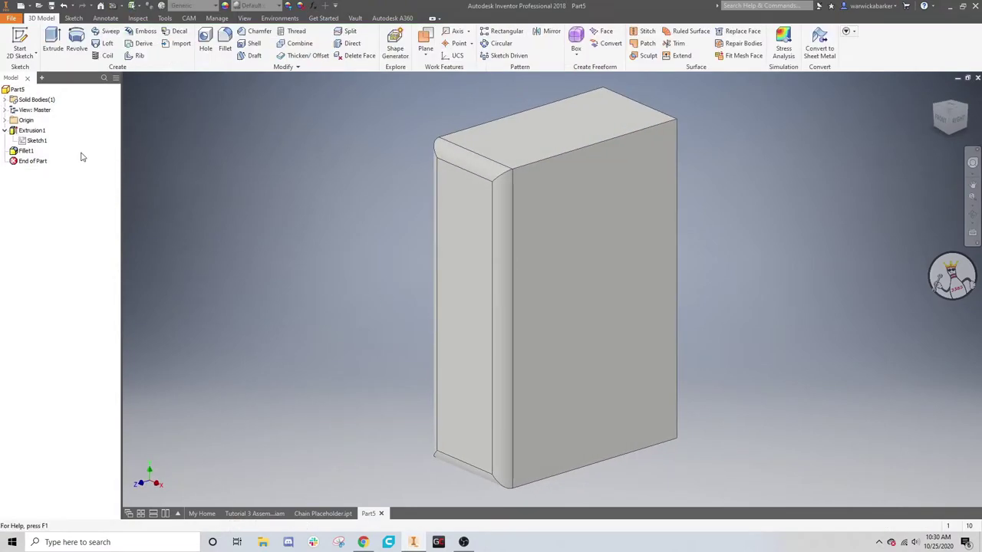
- Reopen Sketch1 twice and finish it each time, returning to the 3D part
{"action": "left_click", "coordinate": [29, 151]}
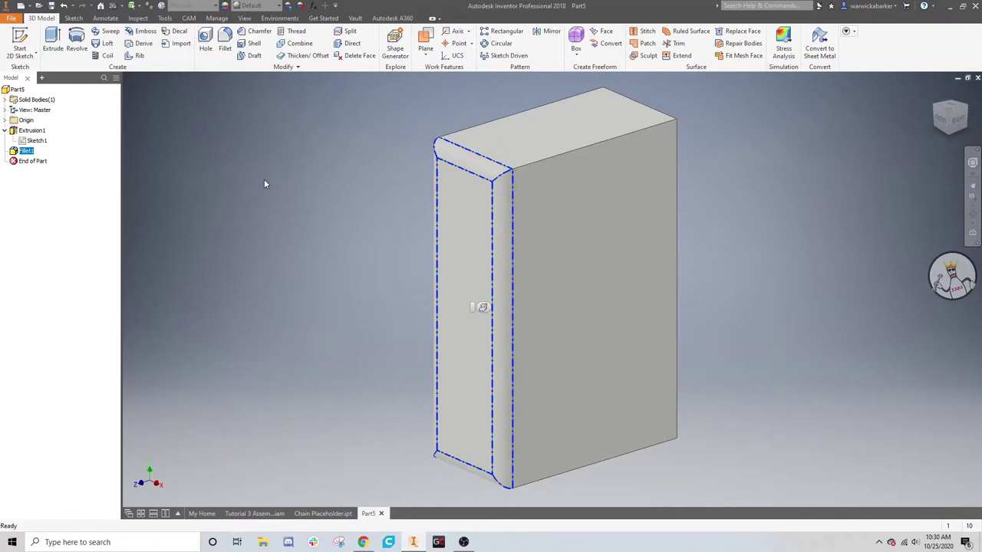
{"action": "double_click", "coordinate": [27, 143]}
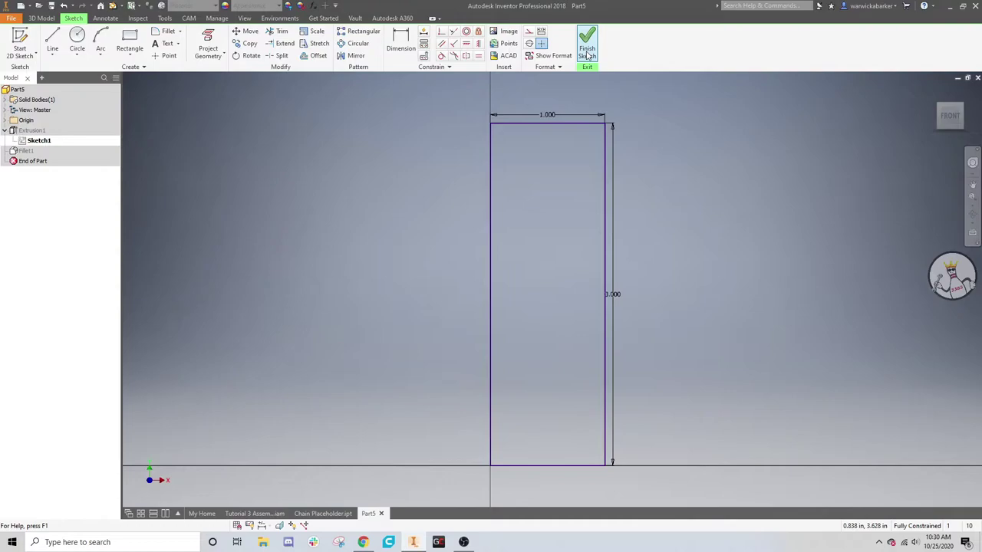
{"action": "left_click", "coordinate": [587, 52]}
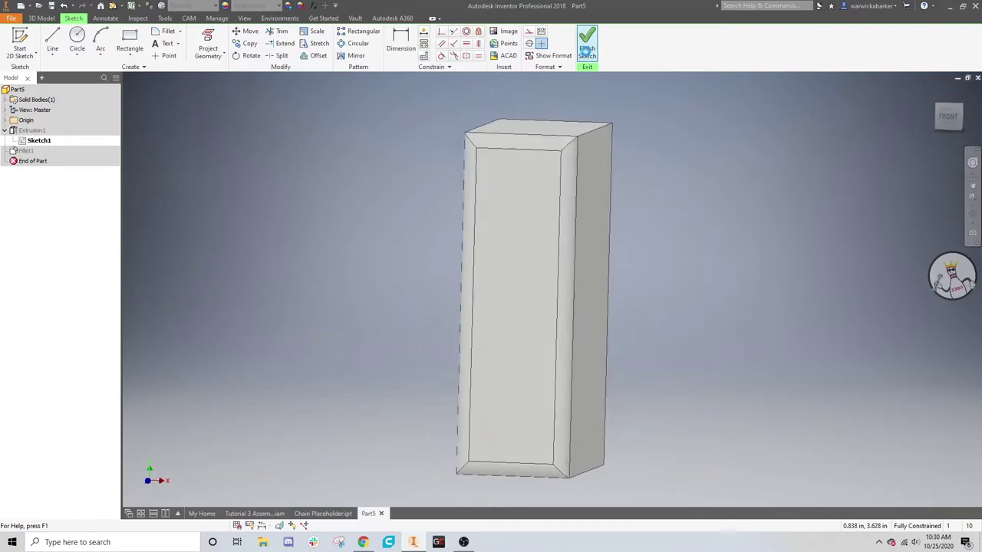
{"action": "double_click", "coordinate": [36, 142]}
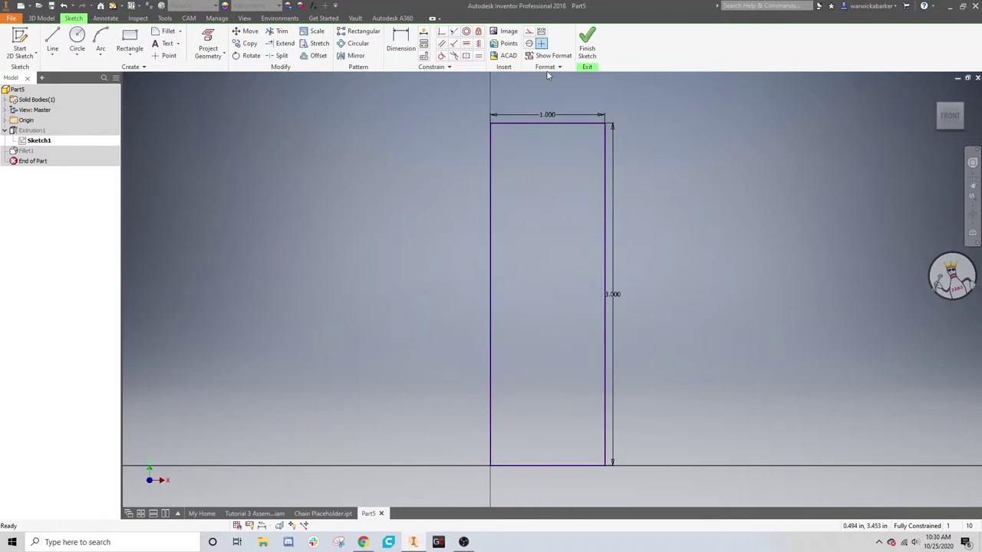
{"action": "left_click", "coordinate": [587, 48]}
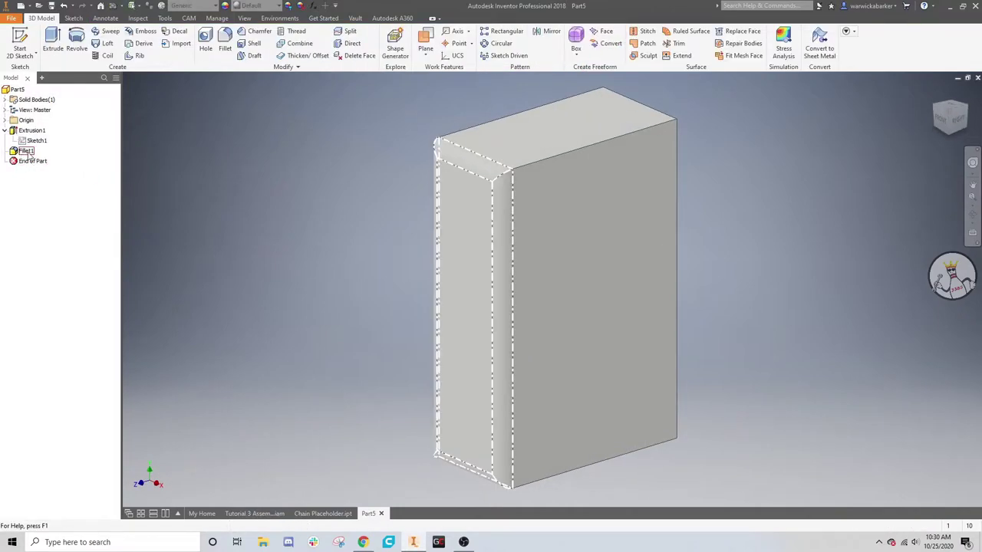
- Delete Fillet1, then undo the deletion to restore it
{"action": "left_click", "coordinate": [27, 153]}
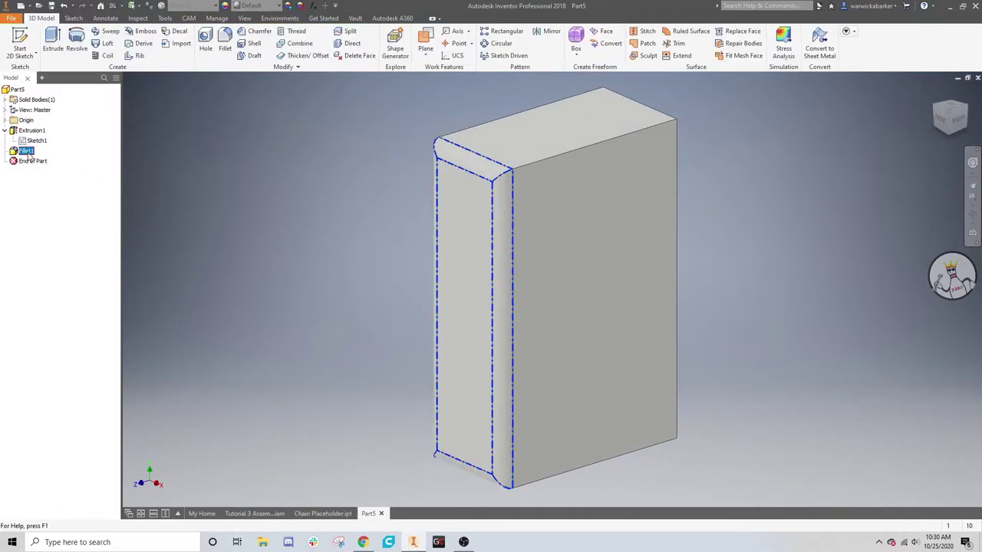
{"action": "key", "text": "Delete"}
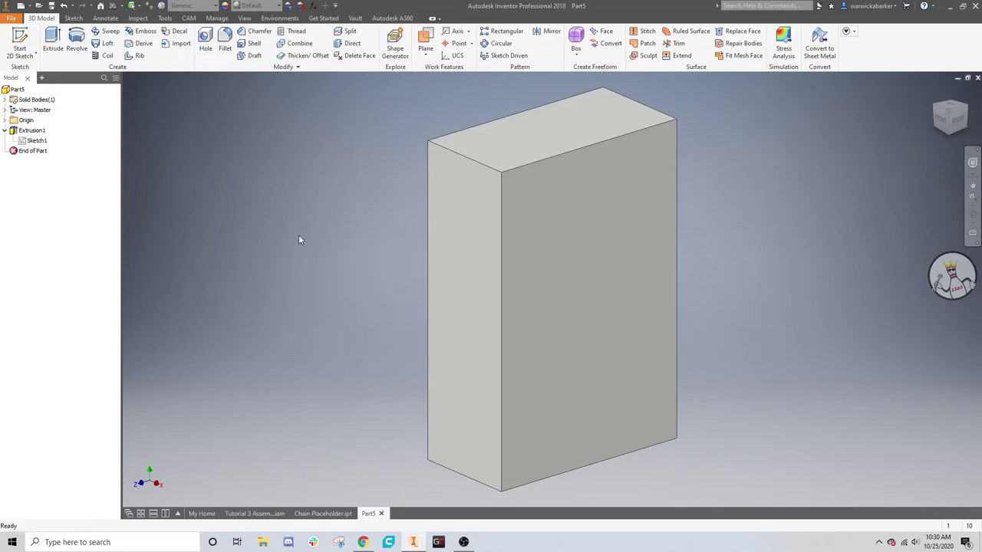
{"action": "key", "text": "ctrl+z"}
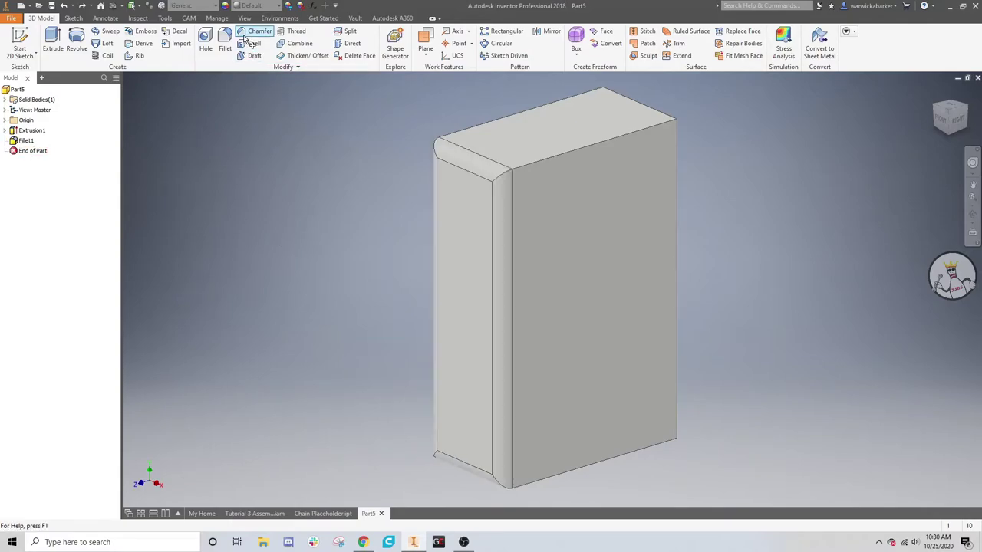
- Select the box's top-right, front vertical and bottom-right edges for a chamfer
{"action": "left_click", "coordinate": [246, 40]}
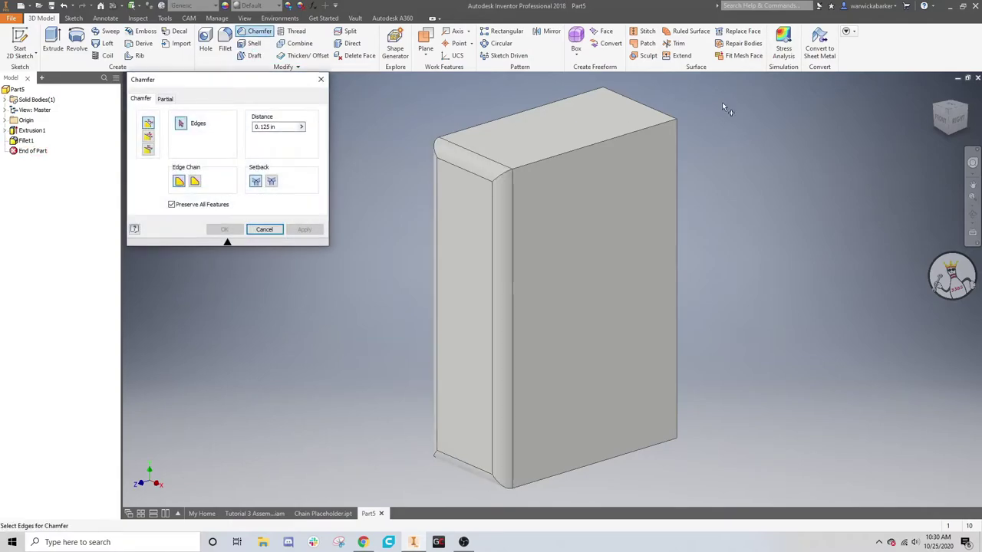
{"action": "left_click", "coordinate": [646, 134]}
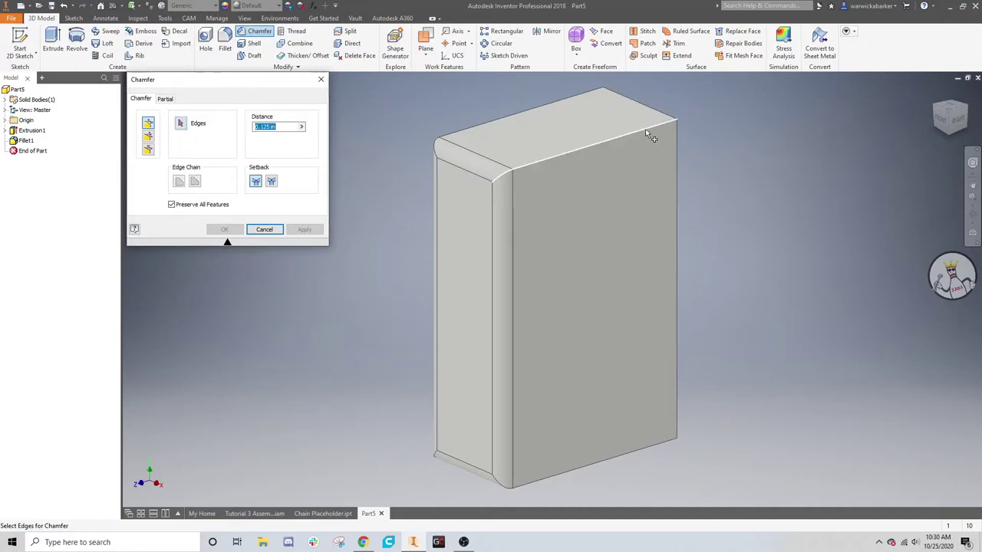
{"action": "left_click", "coordinate": [590, 143], "text": "ctrl"}
{"action": "left_click", "coordinate": [970, 110]}
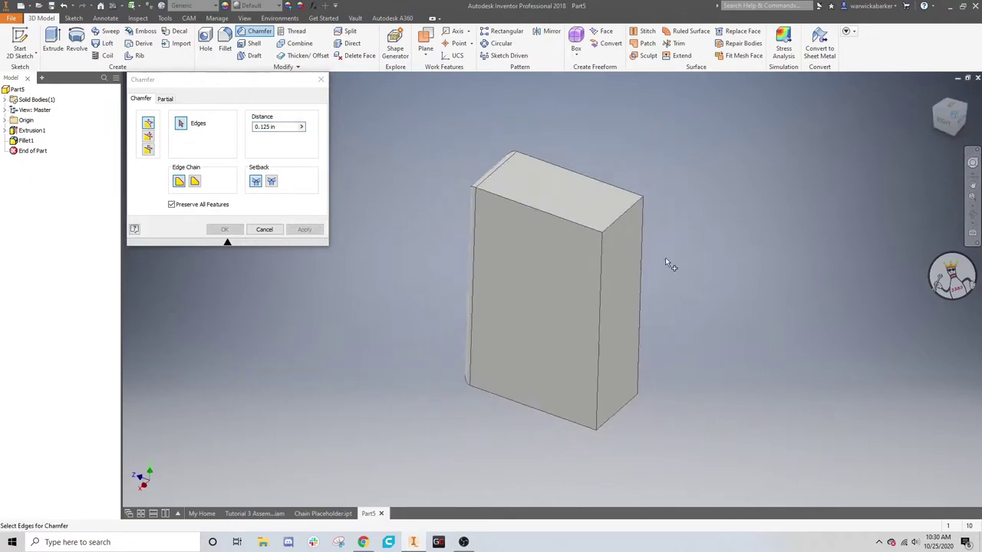
{"action": "scroll", "coordinate": [629, 230], "scroll_direction": "up", "scroll_amount": 5}
{"action": "left_click", "coordinate": [614, 209]}
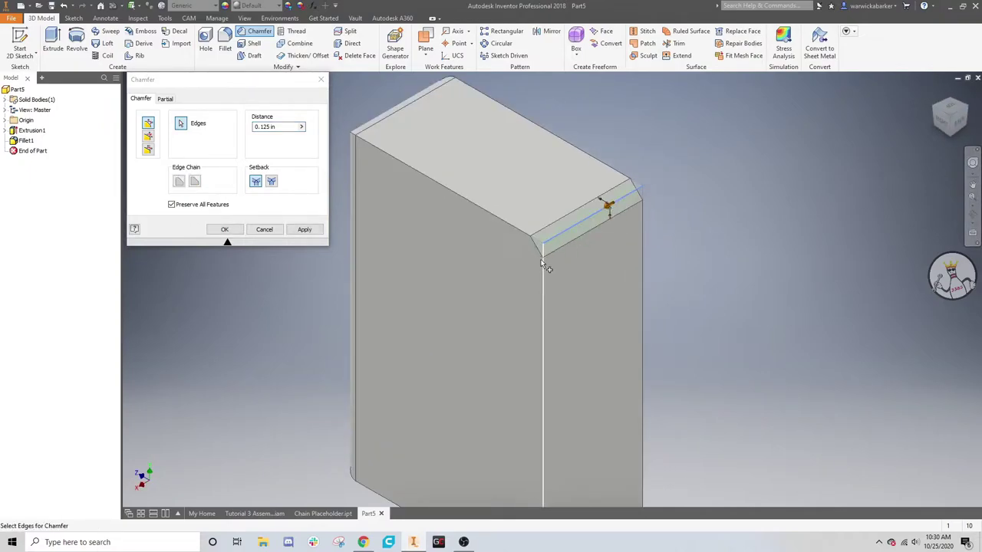
{"action": "left_click", "coordinate": [544, 261]}
{"action": "middle_click_drag", "start_coordinate": [642, 263], "coordinate": [607, 86]}
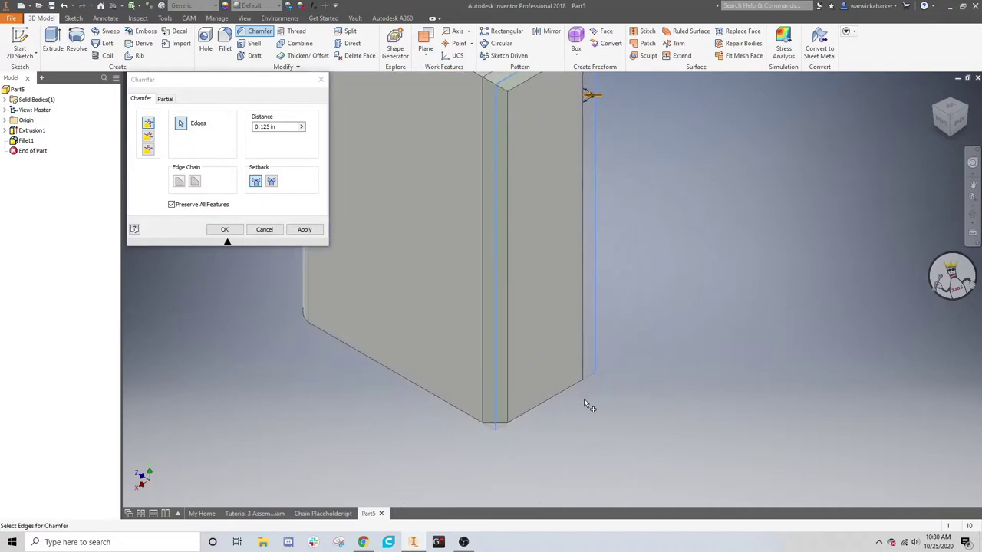
{"action": "left_click", "coordinate": [553, 396]}
{"action": "middle_click_drag", "start_coordinate": [579, 276], "coordinate": [791, 169], "text": "shift"}
{"action": "left_click", "coordinate": [933, 93]}
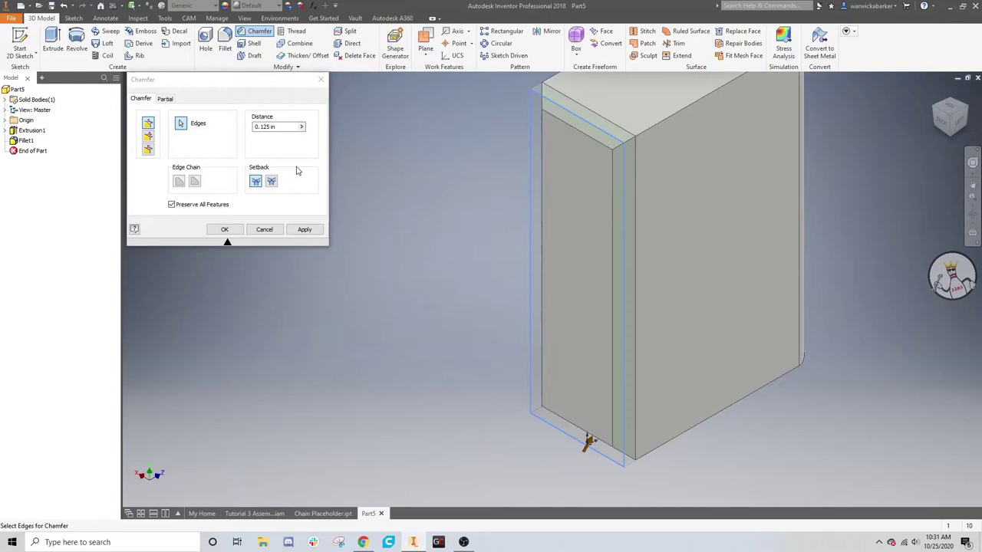
- Enter a new chamfer distance and apply Chamfer1
{"action": "left_click", "coordinate": [254, 127]}
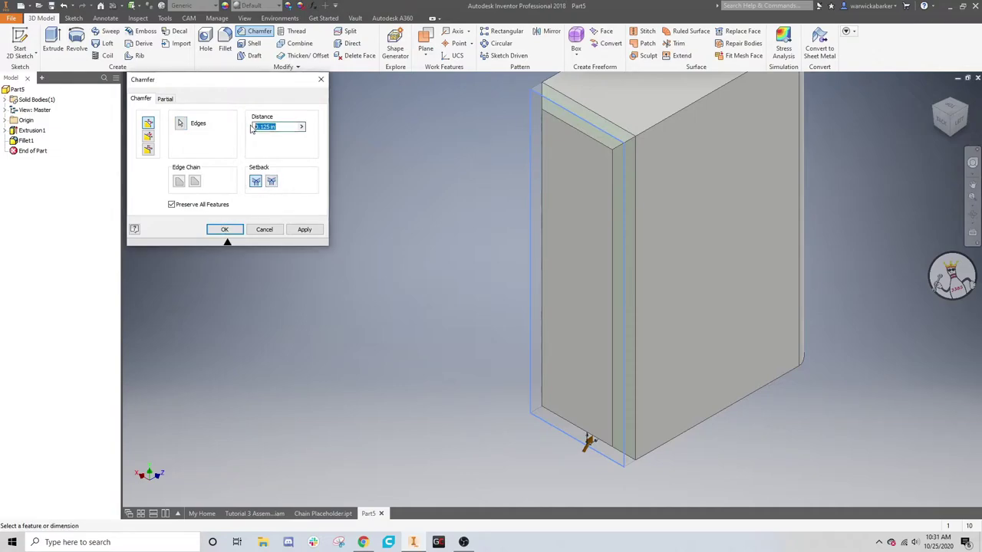
{"action": "type", "text": "4"}
{"action": "left_click", "coordinate": [225, 229]}
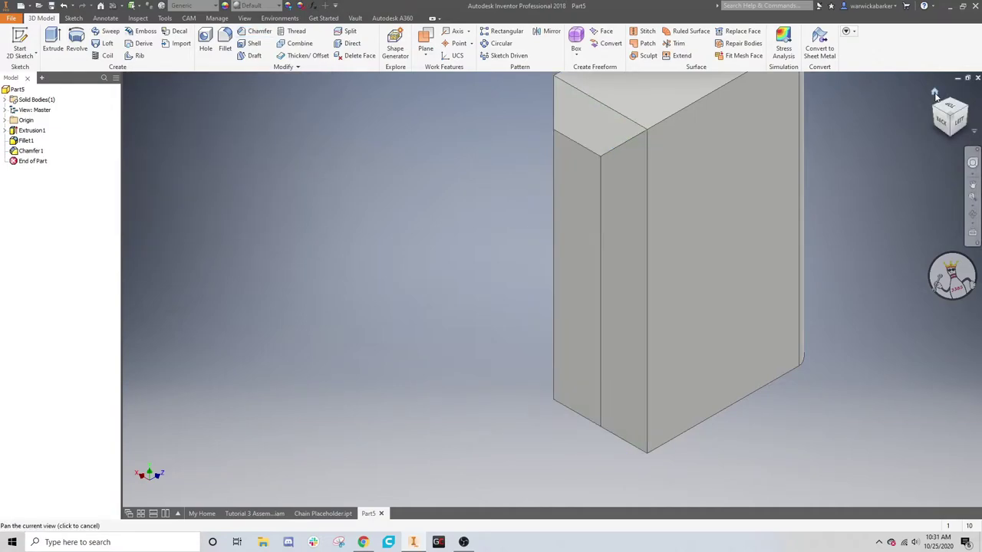
- Reopen Sketch1 and chamfer its two top corners at .125
{"action": "middle_click_drag", "start_coordinate": [614, 184], "coordinate": [429, 282]}
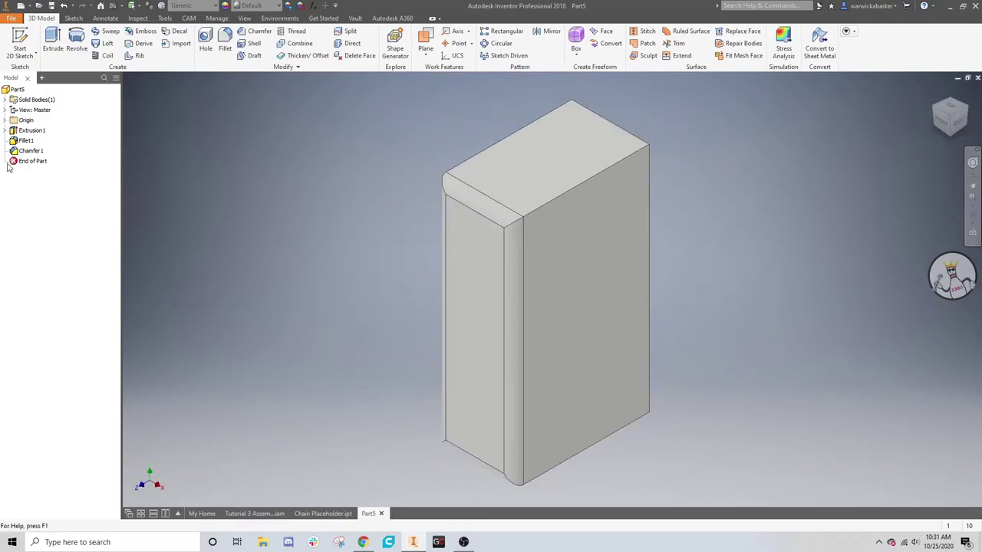
{"action": "left_click", "coordinate": [5, 130]}
{"action": "double_click", "coordinate": [36, 142]}
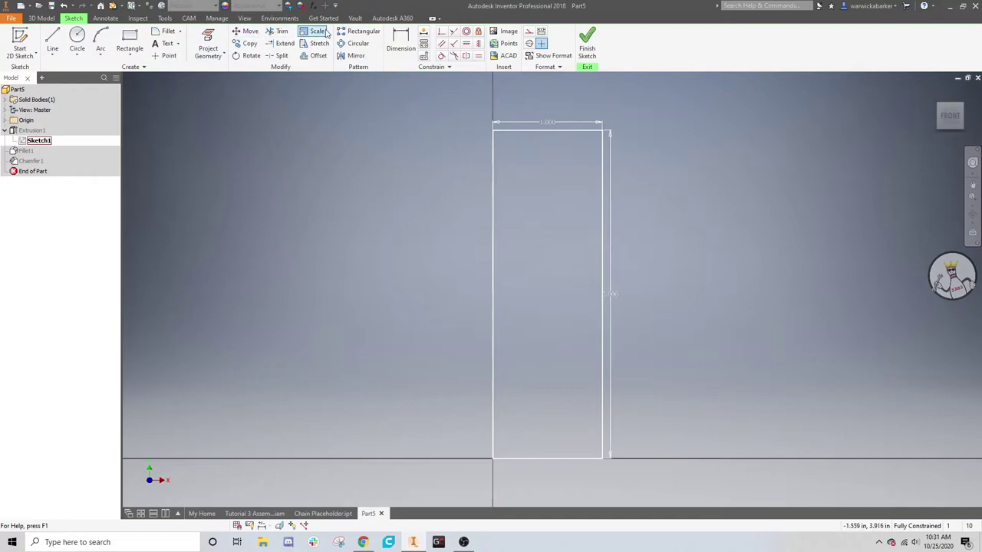
{"action": "left_click", "coordinate": [181, 31]}
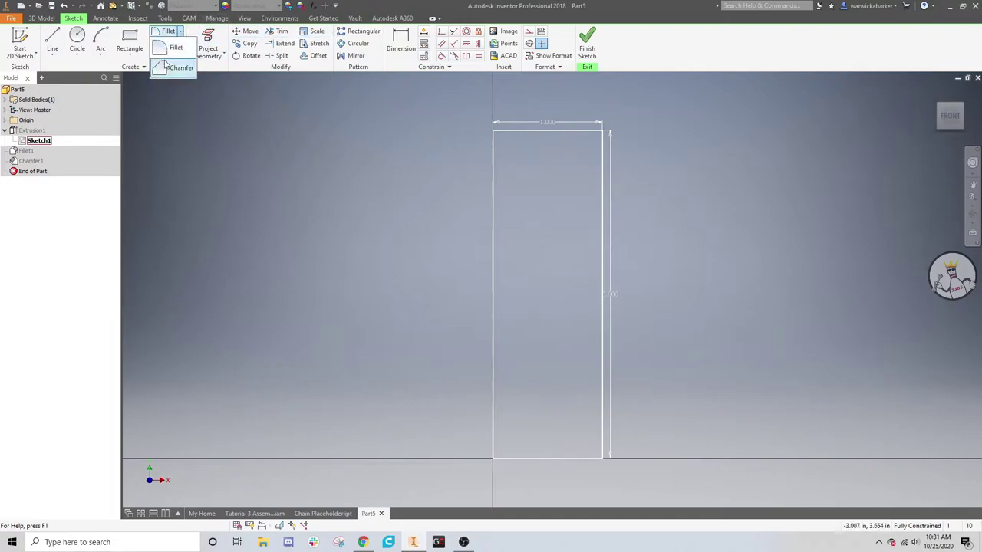
{"action": "left_click", "coordinate": [166, 67]}
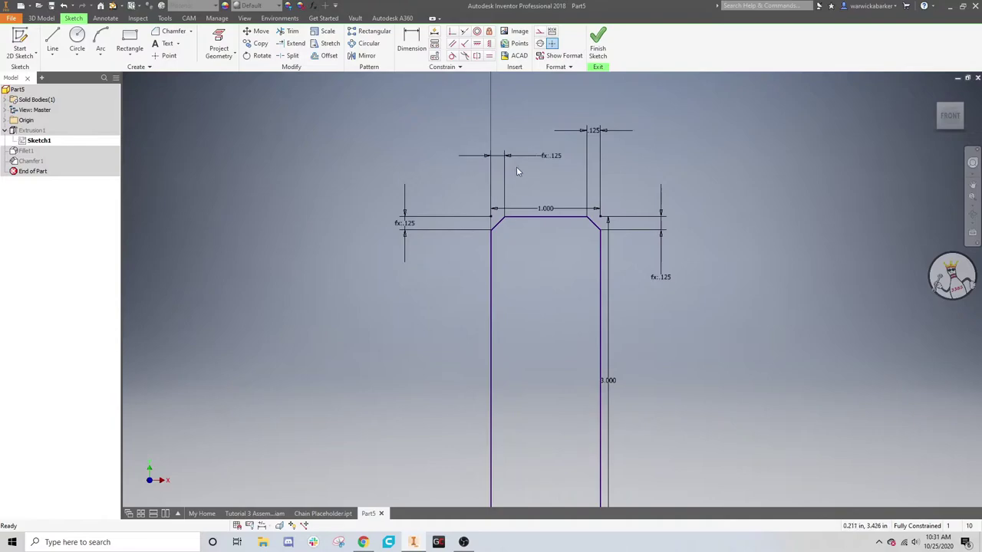
{"action": "scroll", "coordinate": [503, 203], "scroll_direction": "up", "scroll_amount": 3}
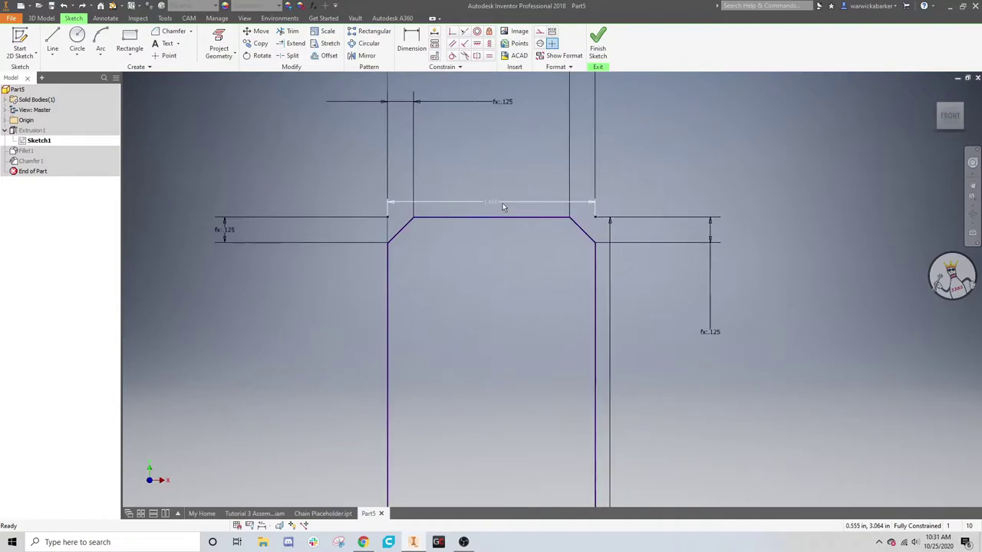
{"action": "scroll", "coordinate": [507, 196], "scroll_direction": "down", "scroll_amount": 4}
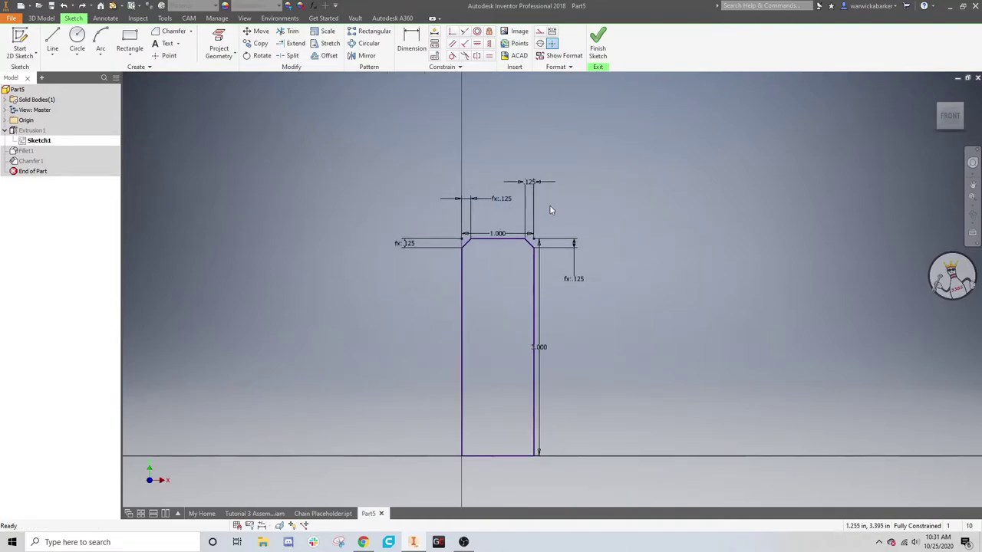
{"action": "left_click", "coordinate": [570, 274]}
- Delete the top-corner chamfer lines and their .125 dimensions
{"action": "scroll", "coordinate": [478, 242], "scroll_direction": "up", "scroll_amount": 5}
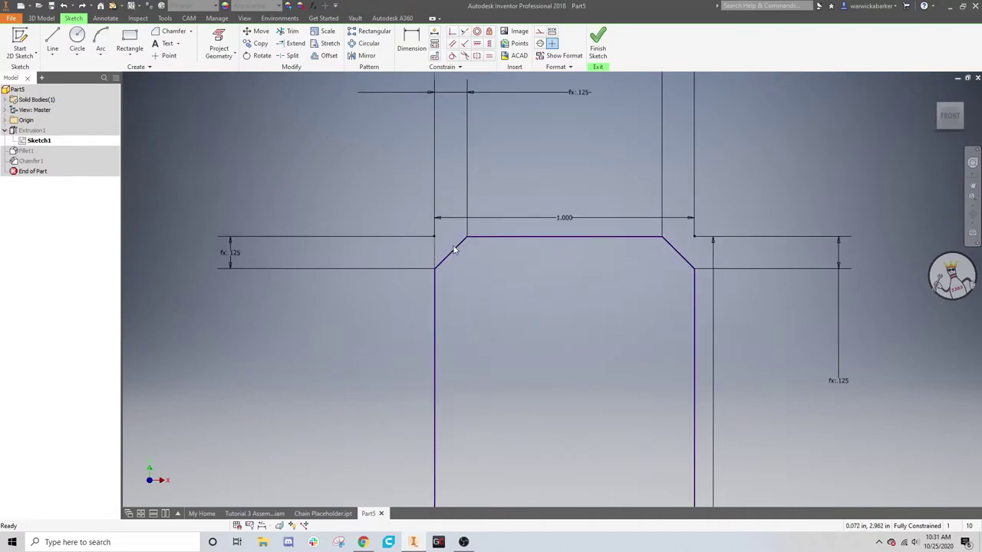
{"action": "left_click", "coordinate": [458, 249]}
{"action": "key", "text": "Delete"}
{"action": "left_click", "coordinate": [694, 194]}
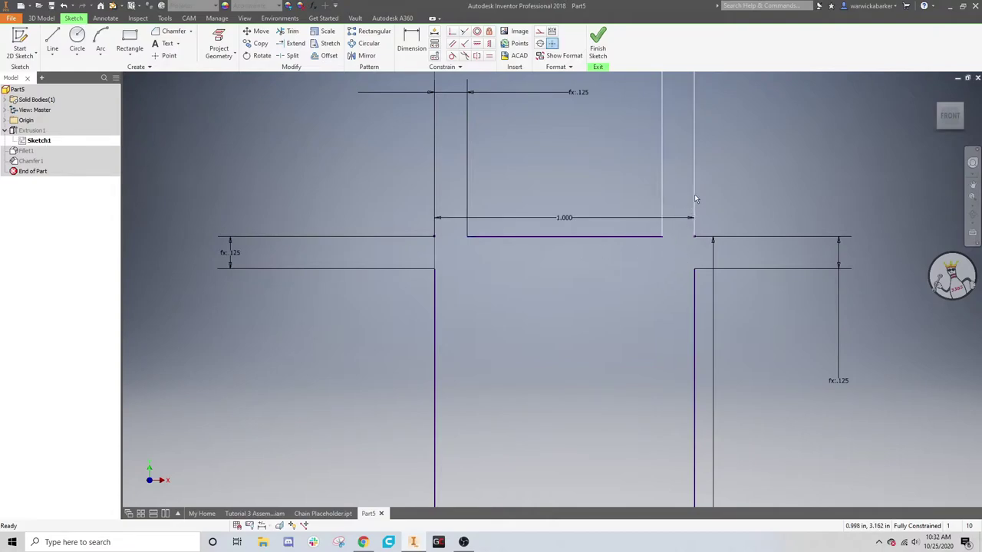
{"action": "key", "text": "Delete"}
{"action": "left_click", "coordinate": [728, 235]}
{"action": "key", "text": "Delete"}
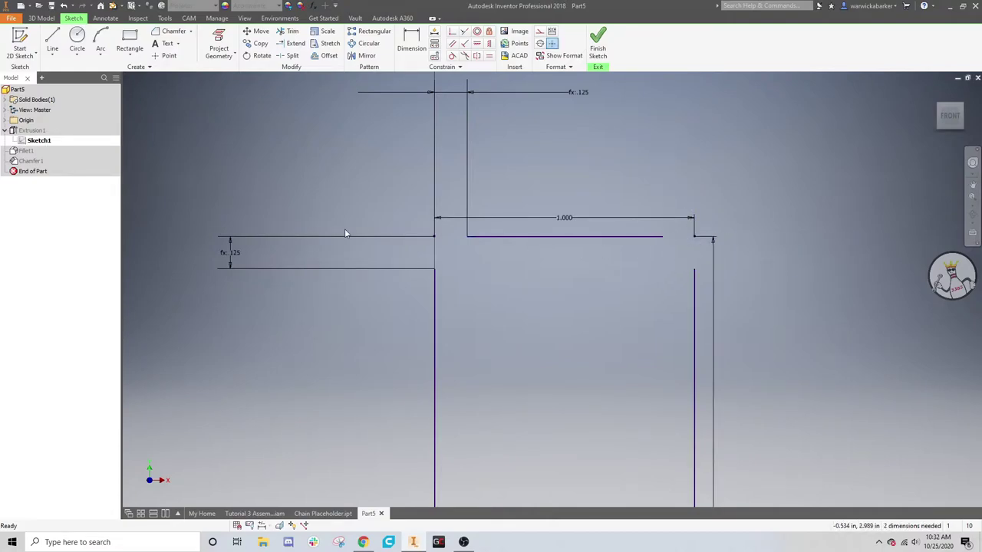
{"action": "left_click", "coordinate": [432, 183]}
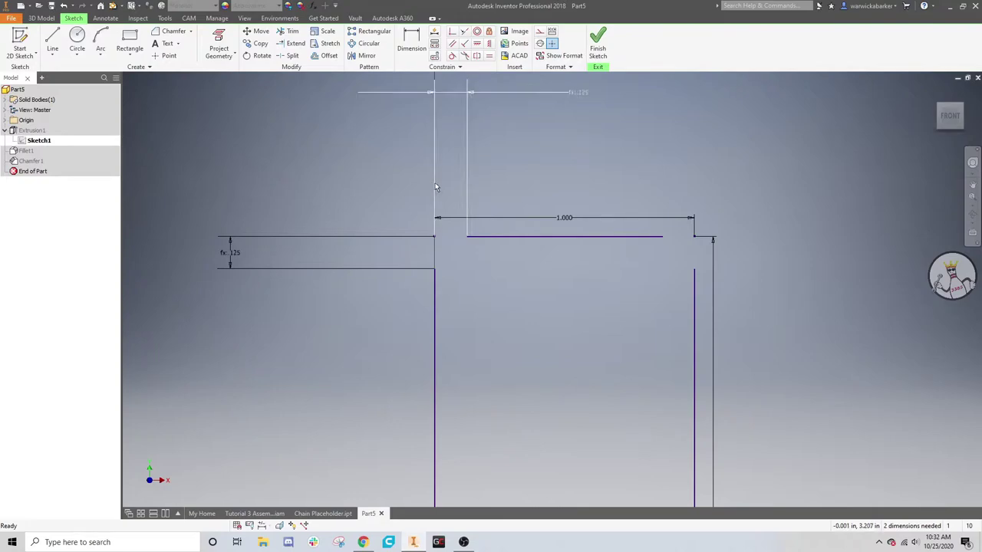
{"action": "key", "text": "Delete"}
- Delete the left lines and dimension, then join line endpoints with Coincident constraints
{"action": "left_click", "coordinate": [382, 237]}
{"action": "key", "text": "Delete"}
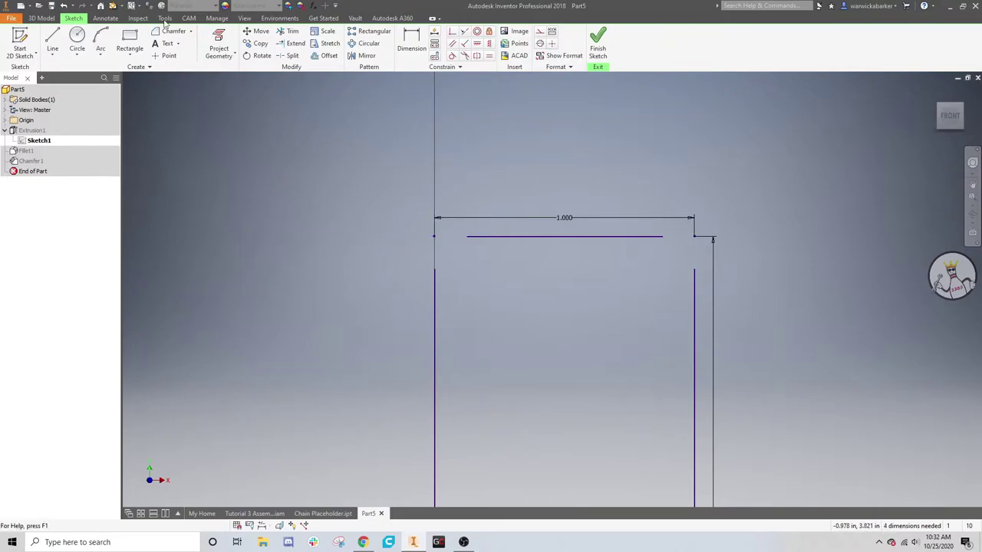
{"action": "left_click", "coordinate": [52, 42]}
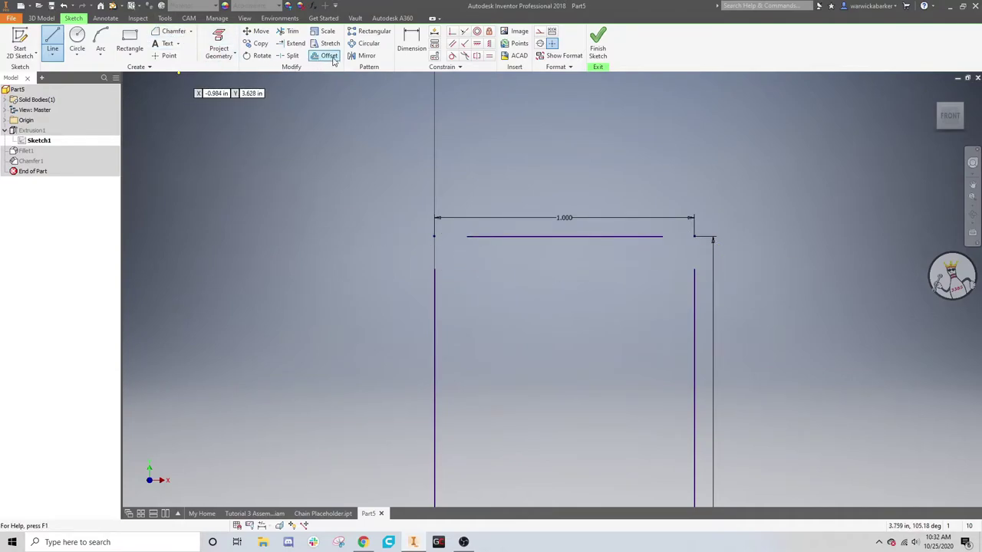
{"action": "left_click", "coordinate": [452, 31]}
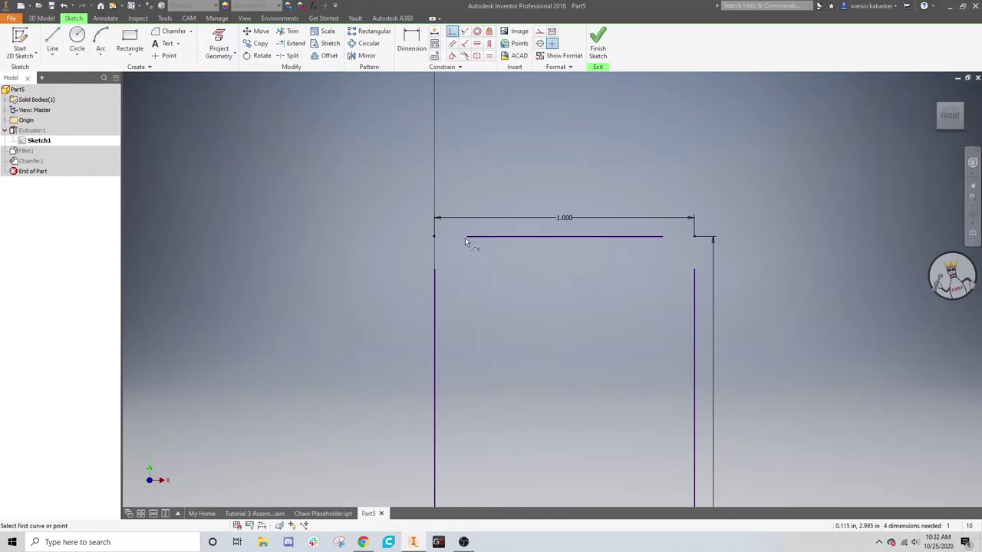
{"action": "left_click", "coordinate": [467, 238]}
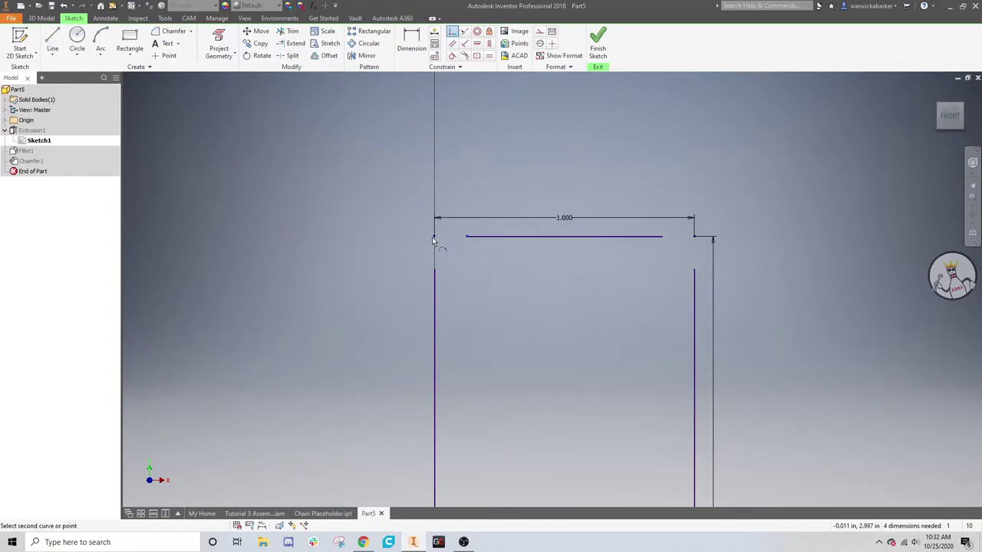
{"action": "left_click", "coordinate": [435, 244]}
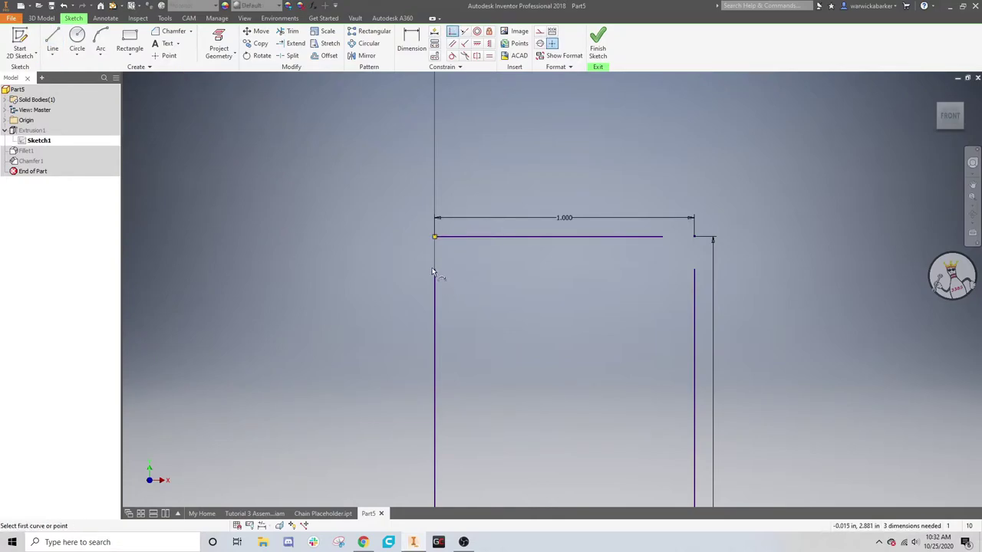
{"action": "left_click", "coordinate": [434, 271]}
{"action": "left_click", "coordinate": [436, 237]}
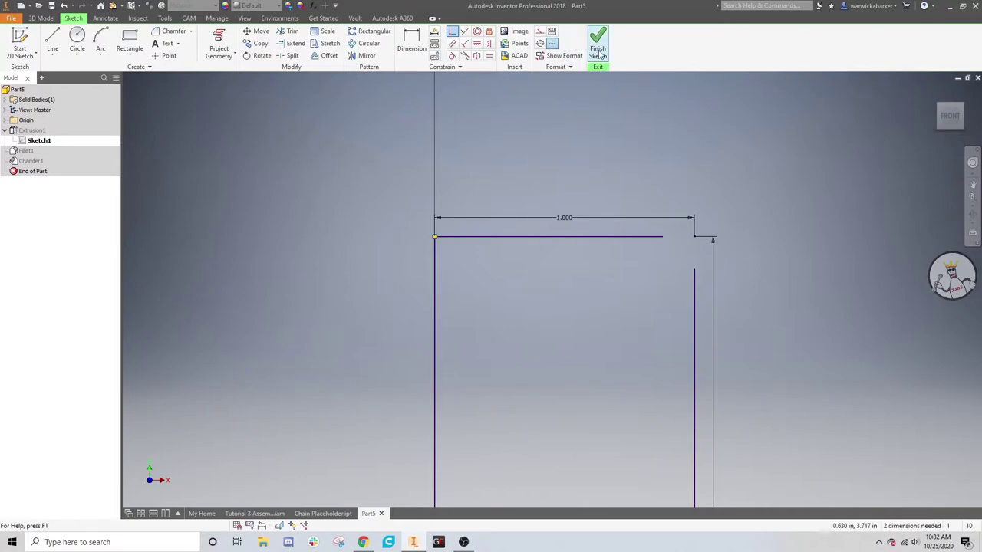
- Undo the constraints and earlier deletions, restoring the sketch and leaving it
{"action": "right_click", "coordinate": [656, 184]}
{"action": "left_click", "coordinate": [685, 184]}
{"action": "key", "text": "ctrl+z"}
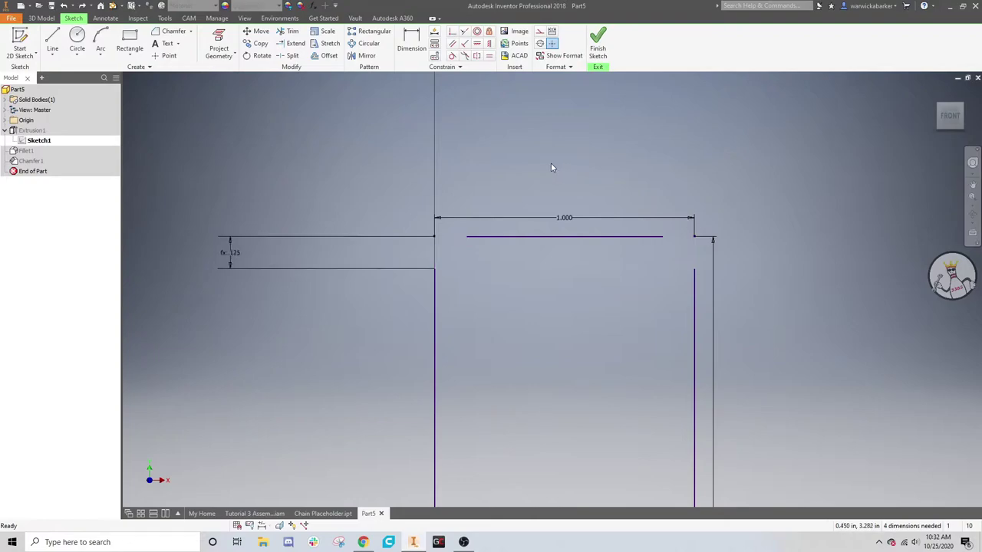
{"action": "key", "text": "ctrl+z"}
{"action": "key", "text": "ctrl+z"}
{"action": "key", "text": "ctrl+z"}
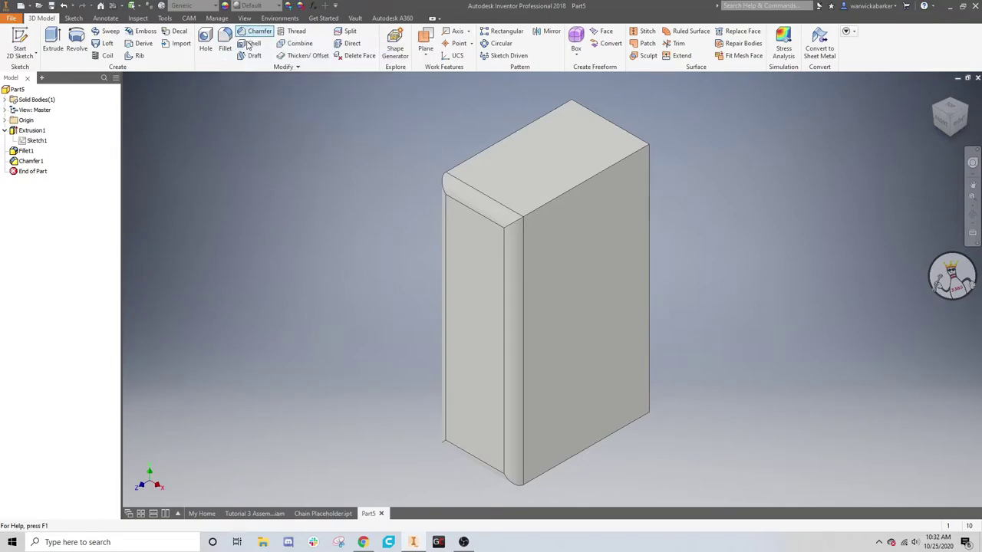
- Hollow the part into Shell1 with the default 0.1 in thickness
{"action": "left_click", "coordinate": [249, 44]}
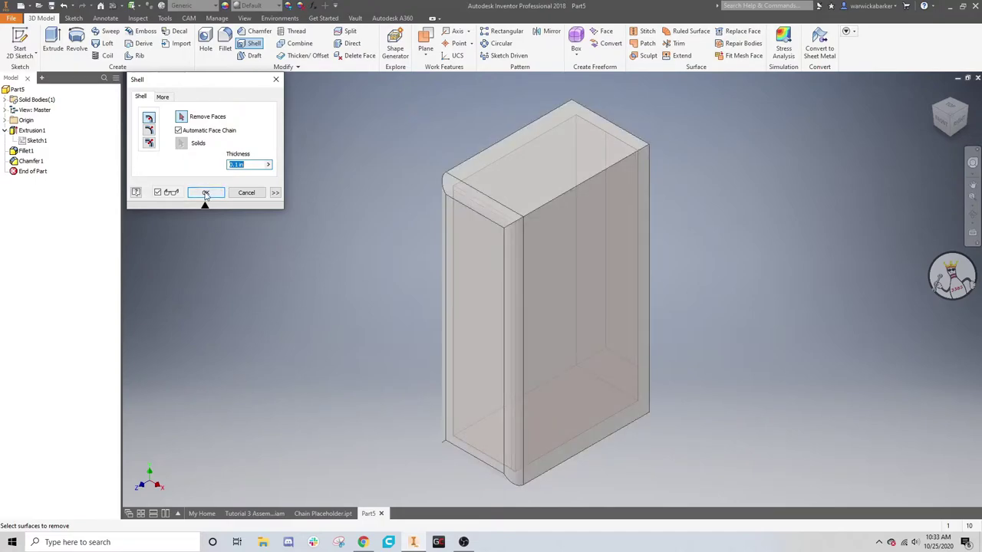
{"action": "left_click", "coordinate": [206, 193]}
{"action": "left_click", "coordinate": [244, 19]}
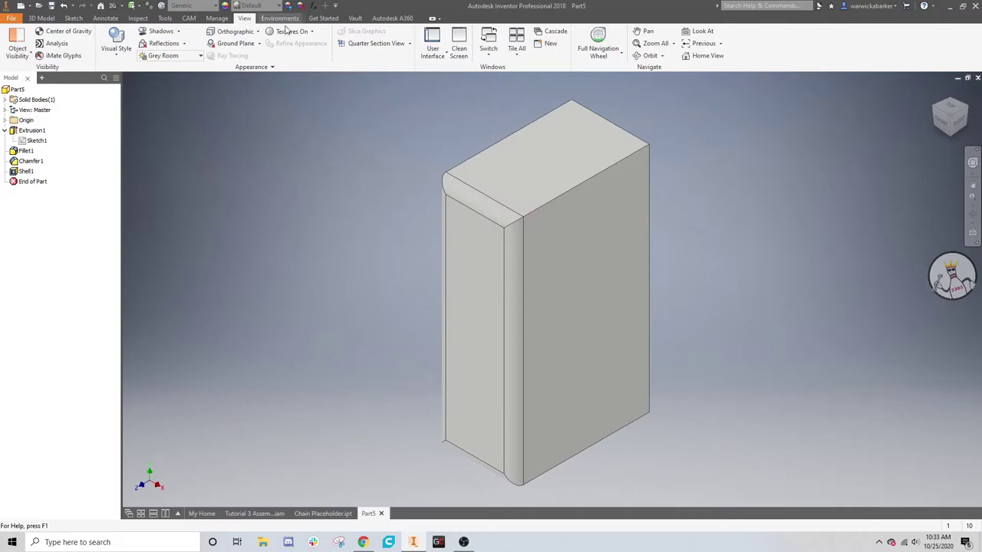
{"action": "left_click", "coordinate": [409, 44]}
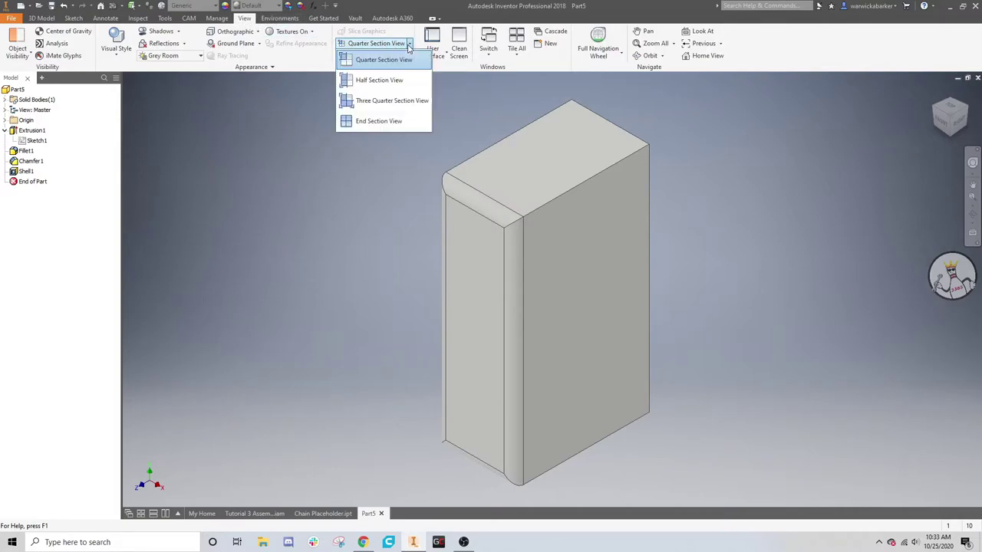
{"action": "left_click", "coordinate": [379, 78]}
{"action": "left_click", "coordinate": [578, 152]}
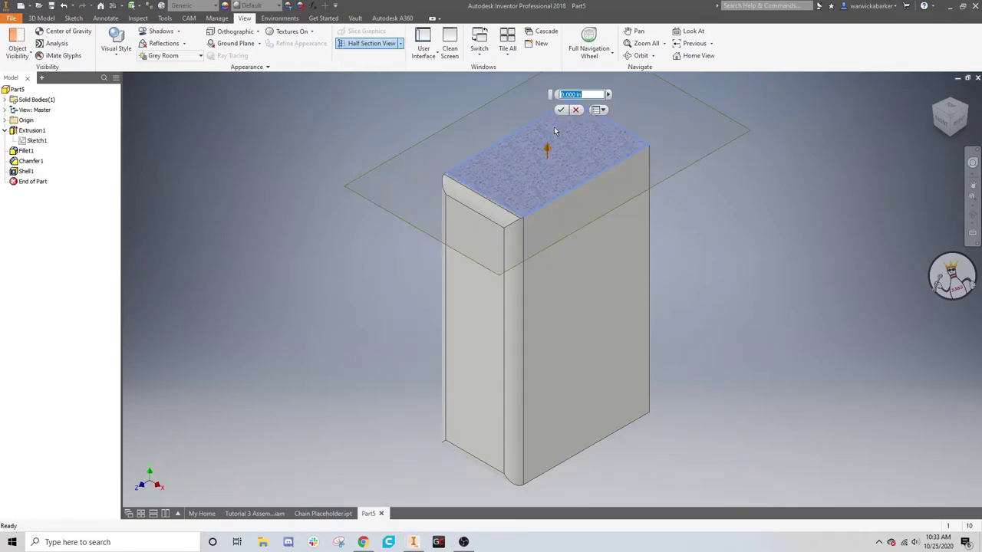
{"action": "left_click_drag", "start_coordinate": [547, 150], "coordinate": [568, 259]}
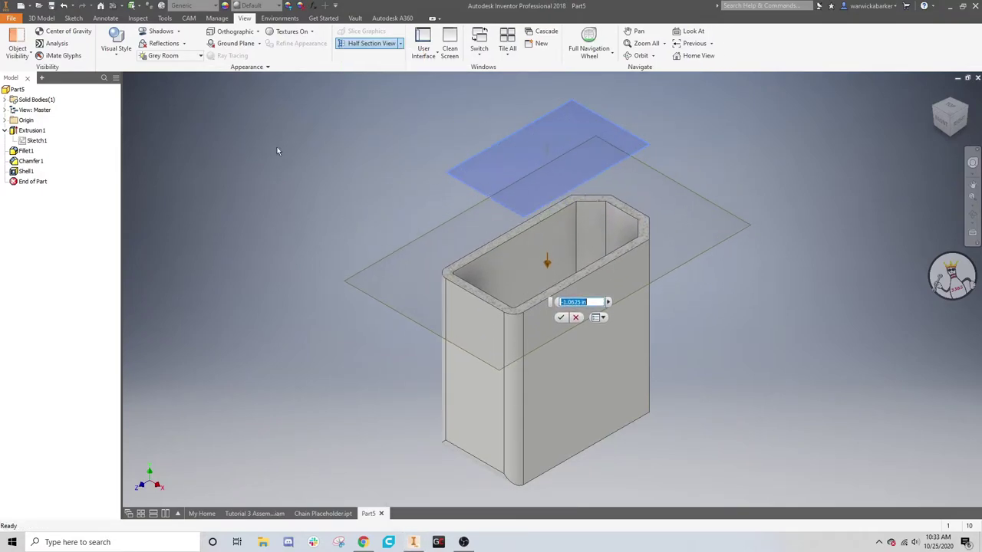
{"action": "left_click", "coordinate": [561, 317]}
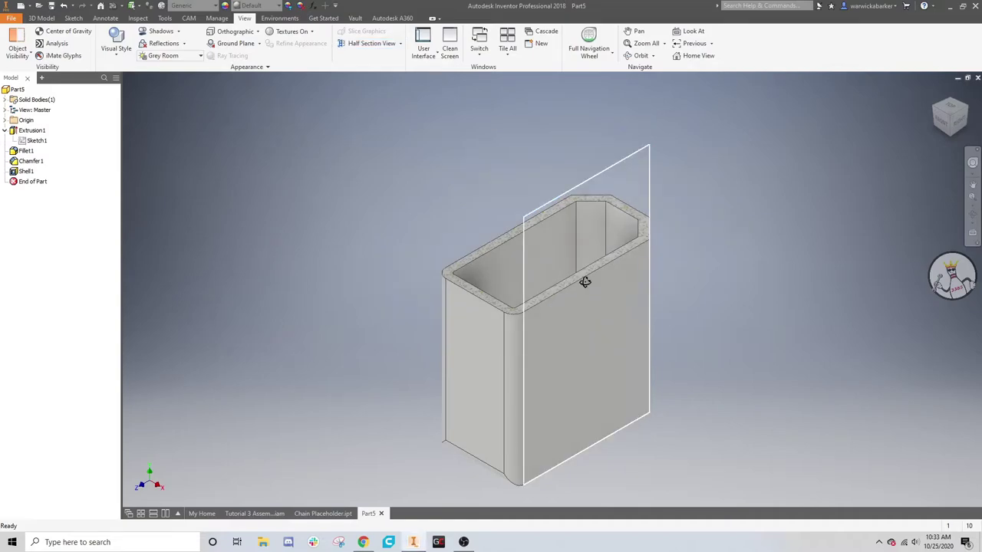
{"action": "middle_click_drag", "start_coordinate": [564, 323], "coordinate": [614, 276], "text": "shift"}
{"action": "left_click", "coordinate": [935, 94]}
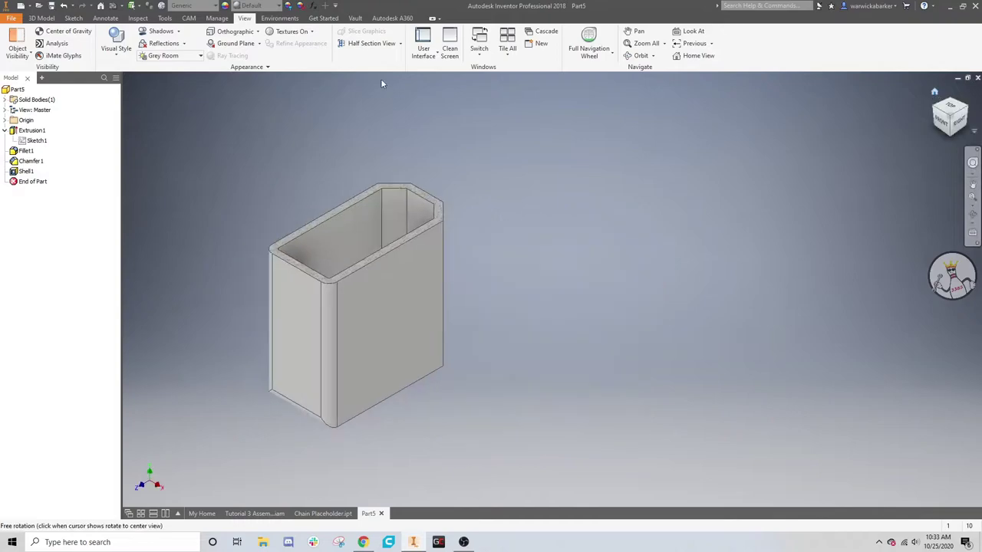
{"action": "left_click", "coordinate": [400, 43]}
{"action": "left_click", "coordinate": [370, 120]}
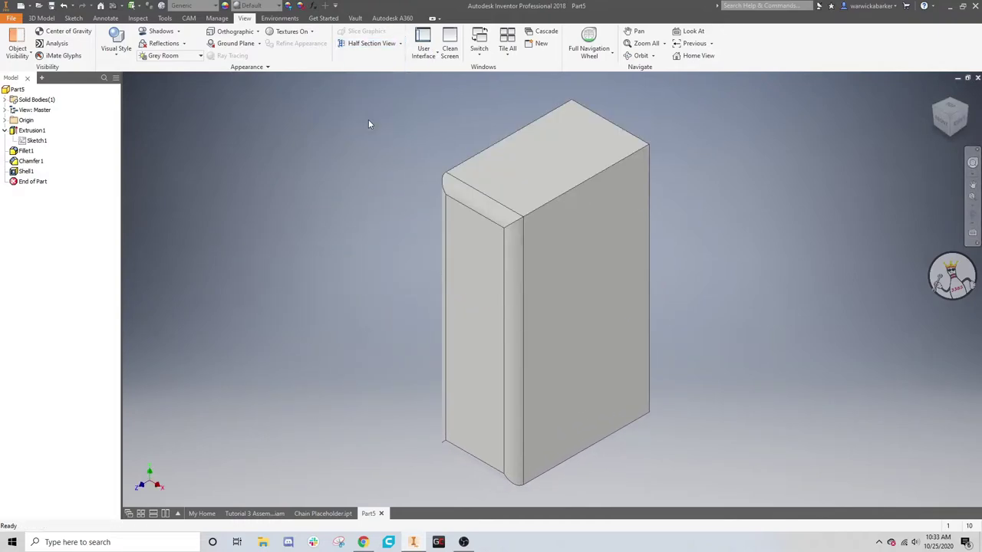
{"action": "left_click", "coordinate": [41, 18]}
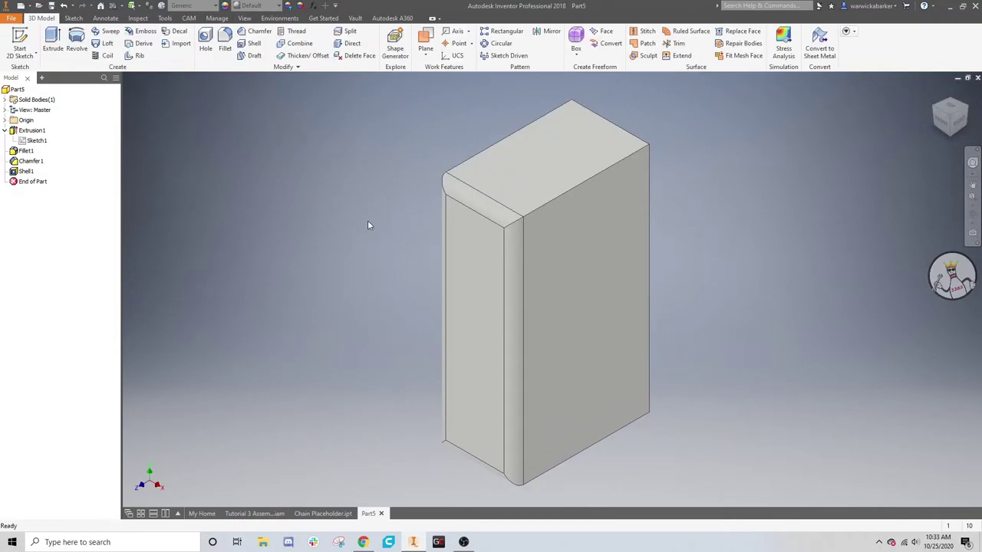
{"action": "left_click", "coordinate": [561, 280]}
- Edit Shell1 to remove the box's narrow front face, leaving one end open
{"action": "left_click", "coordinate": [23, 172]}
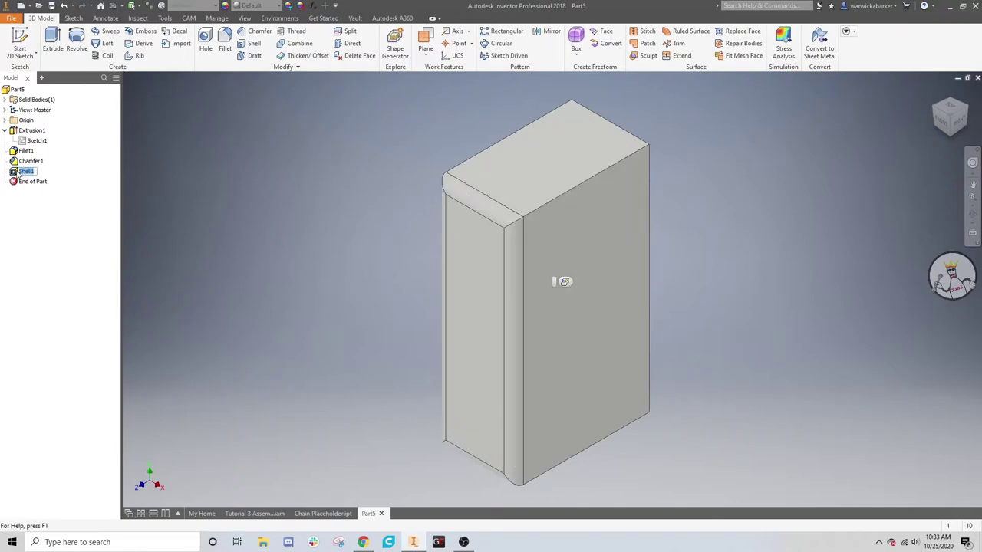
{"action": "double_click", "coordinate": [23, 172]}
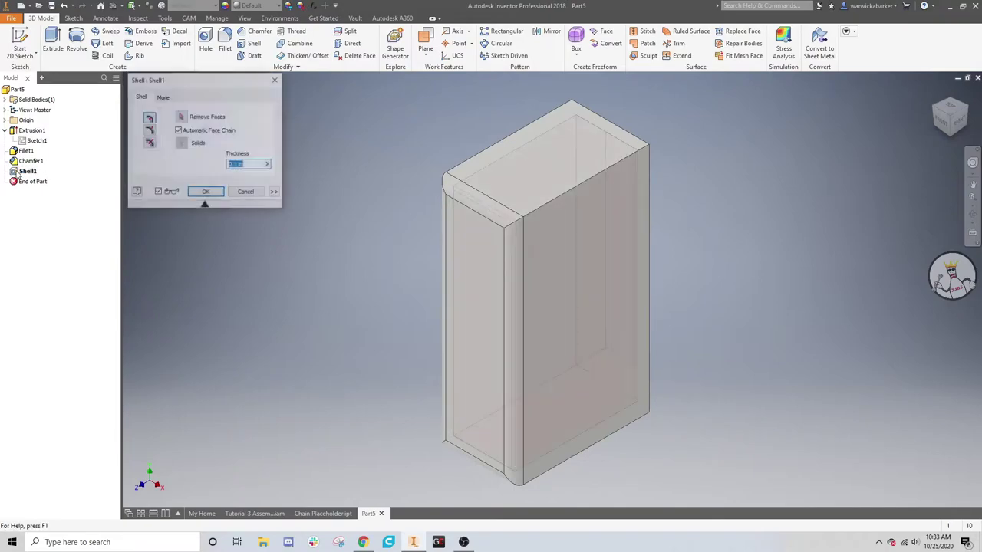
{"action": "left_click", "coordinate": [182, 119]}
{"action": "left_click", "coordinate": [605, 240]}
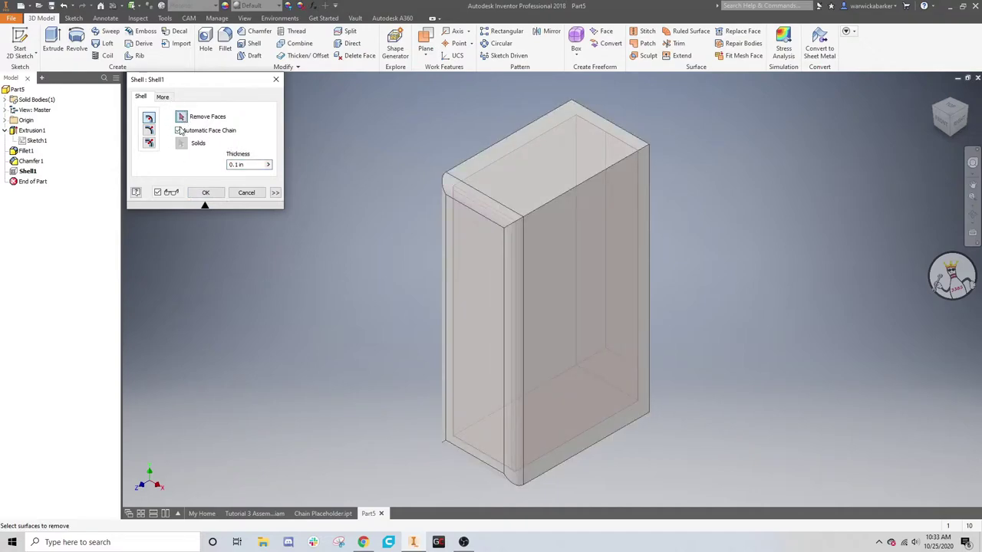
{"action": "left_click", "coordinate": [491, 269]}
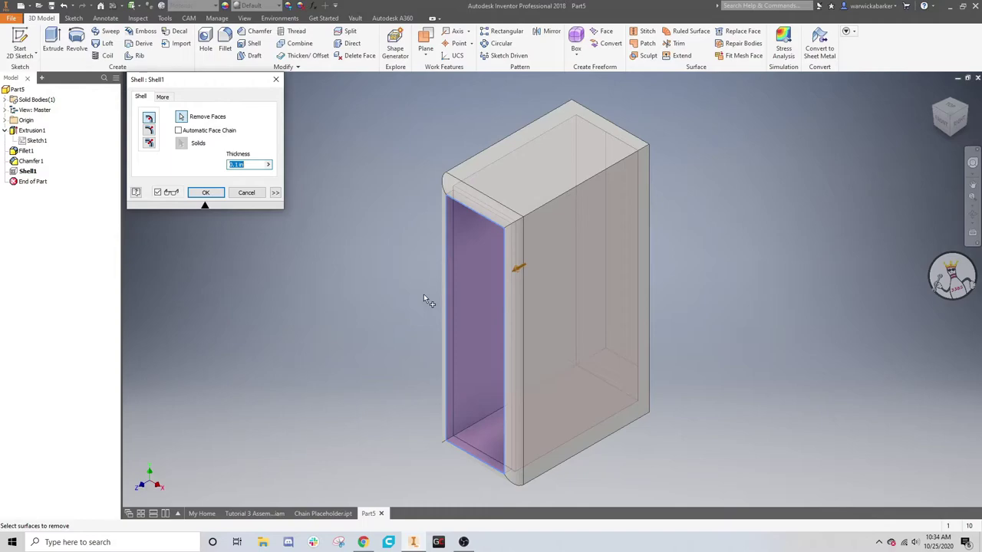
{"action": "middle_click_drag", "start_coordinate": [424, 297], "coordinate": [268, 230], "text": "shift"}
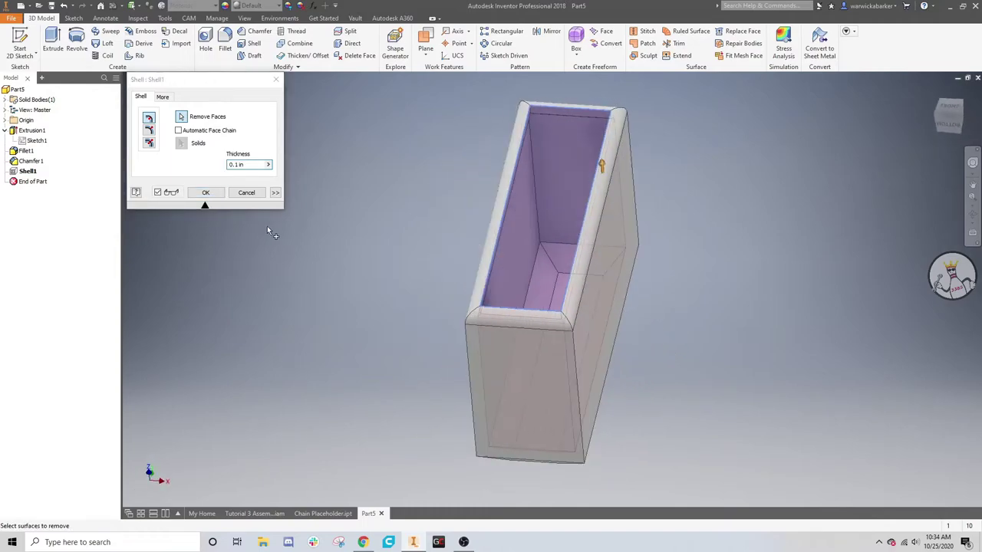
{"action": "left_click", "coordinate": [205, 193]}
{"action": "middle_click_drag", "start_coordinate": [425, 191], "coordinate": [689, 221], "text": "shift"}
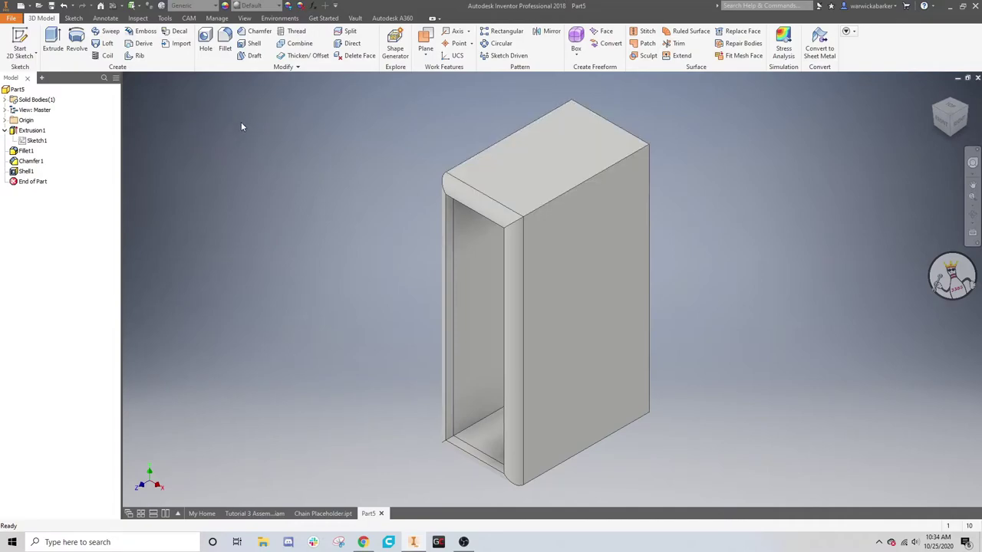
- Start a sketch on the box's broad side face and draw a 0.3125 in circle
{"action": "left_click", "coordinate": [19, 42]}
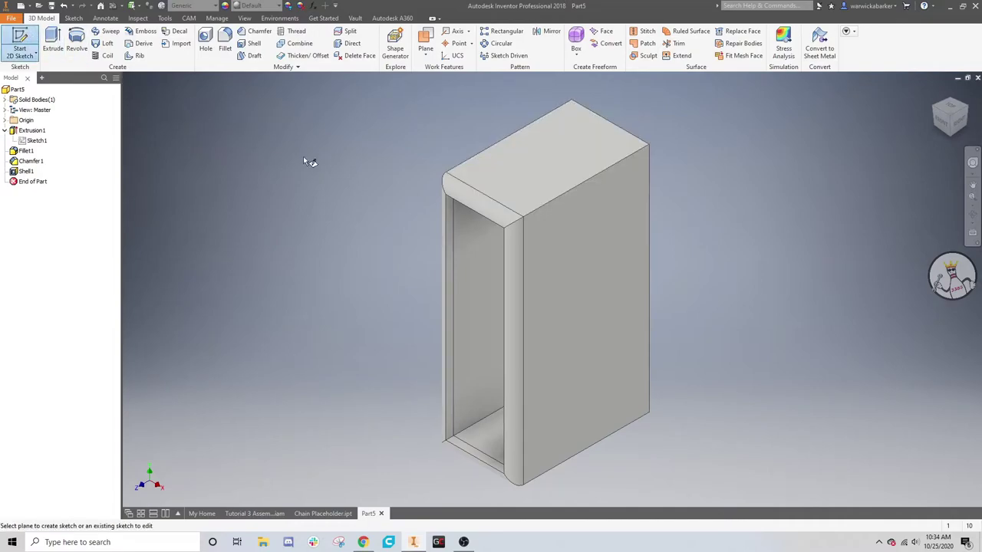
{"action": "left_click", "coordinate": [601, 239]}
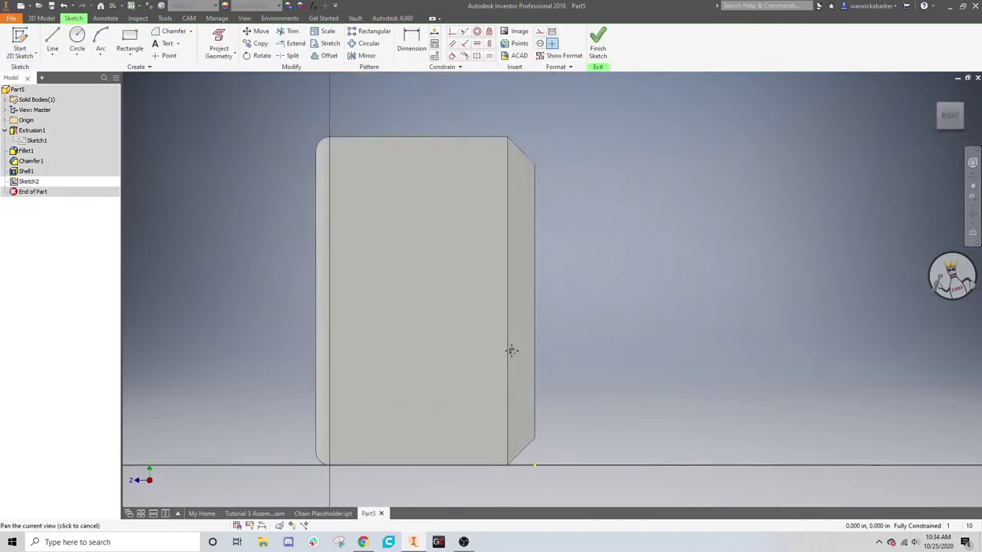
{"action": "scroll", "coordinate": [451, 195], "scroll_direction": "up", "scroll_amount": 3}
{"action": "key", "text": "c"}
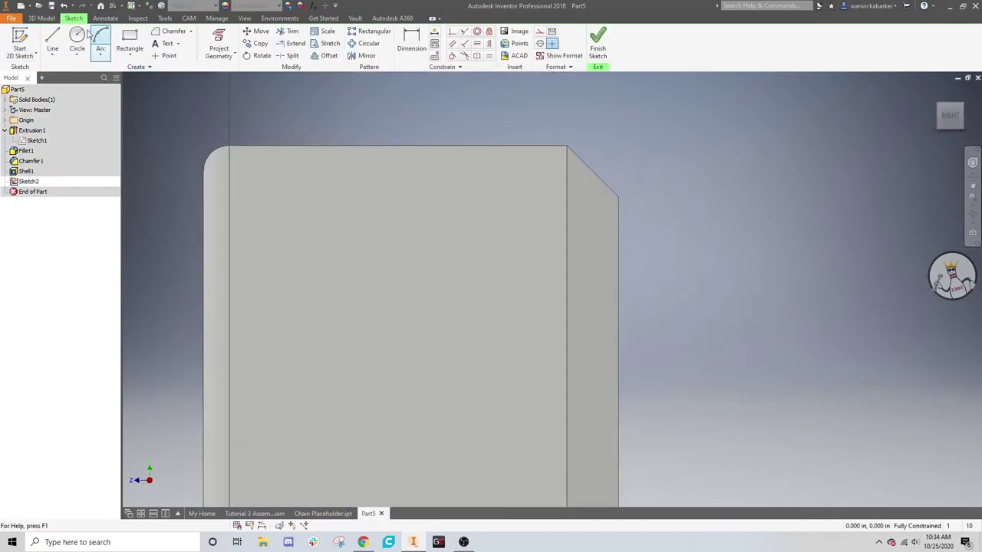
{"action": "left_click", "coordinate": [375, 231]}
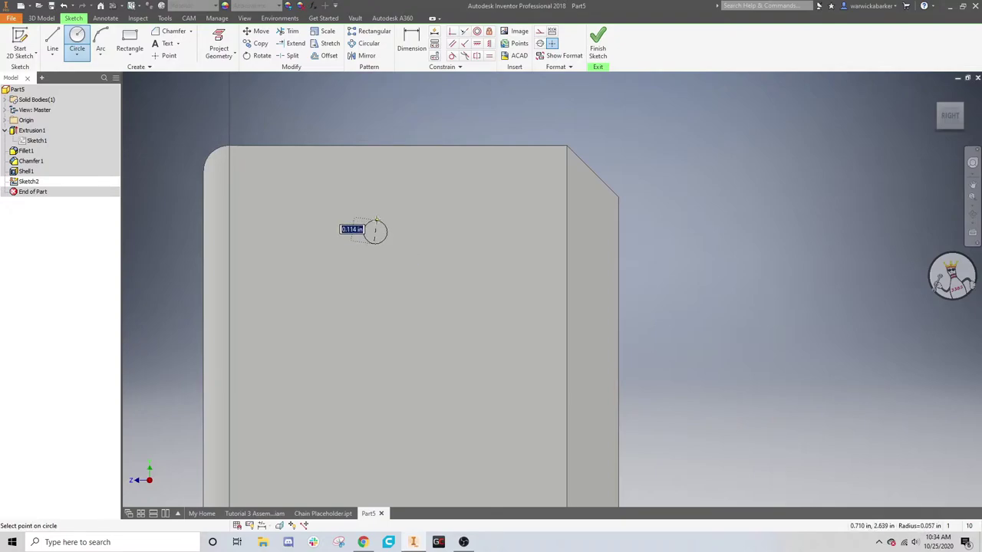
{"action": "type", "text": ".3125"}
{"action": "key", "text": "Return"}
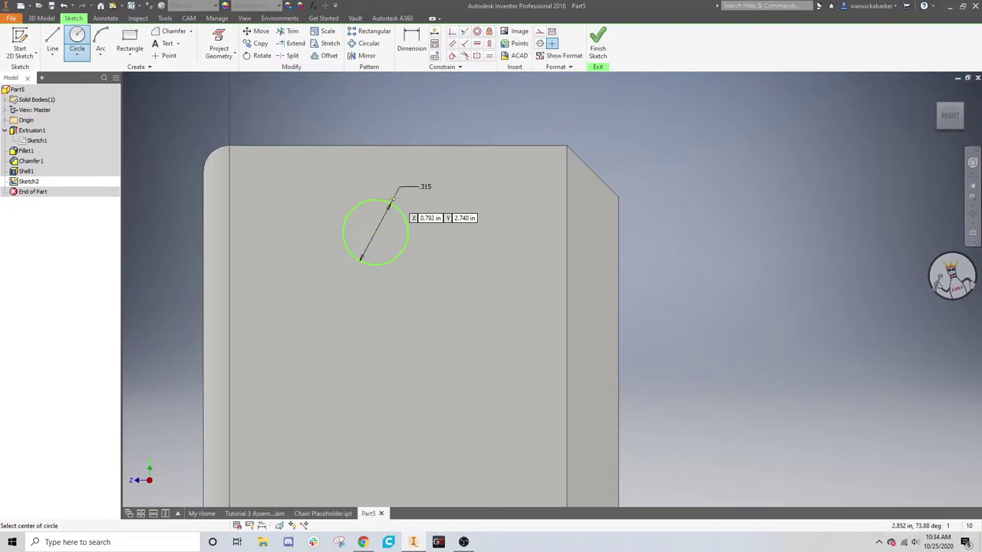
- Add a 3.7 mm circle near the top edge above it and dimension the circles
{"action": "left_click", "coordinate": [375, 177]}
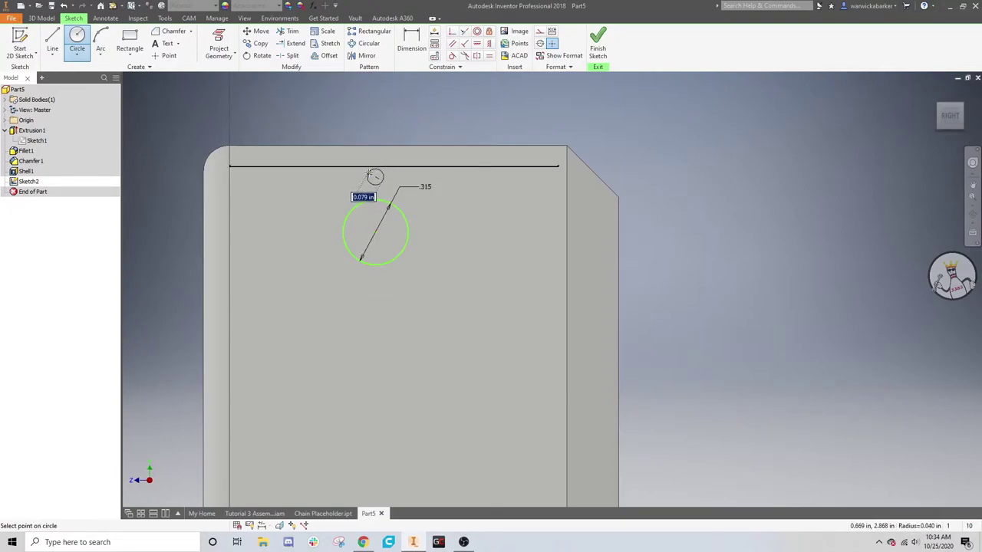
{"action": "type", "text": "3.7mm"}
{"action": "key", "text": "Return"}
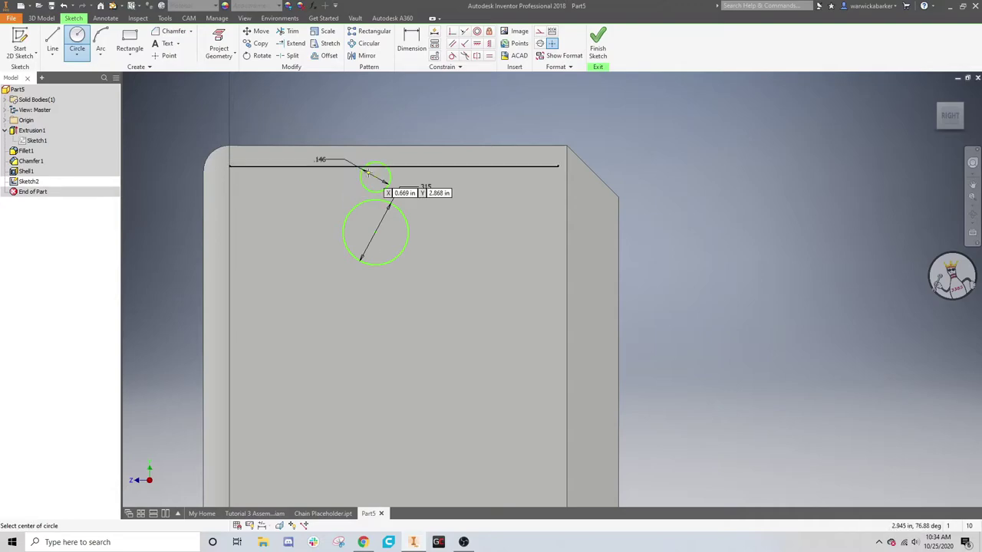
{"action": "left_click", "coordinate": [411, 42]}
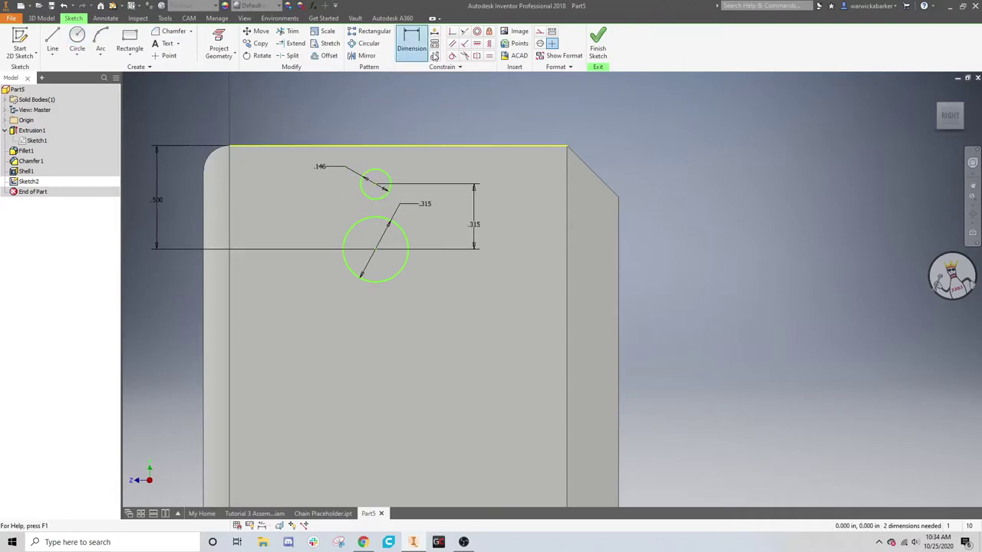
{"action": "left_click", "coordinate": [364, 44]}
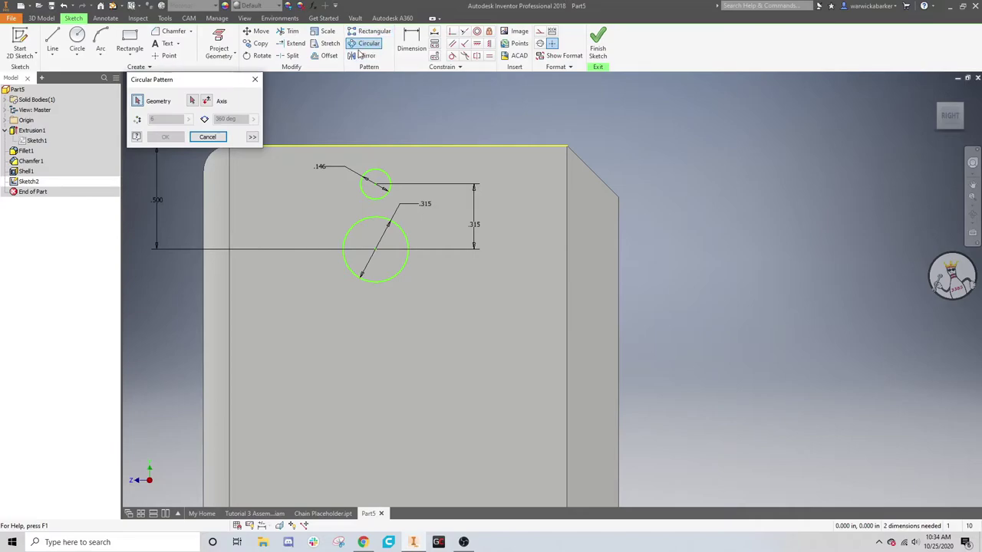
- Pattern the small circle 8 times over 360° about the large circle, undo it, and finish the sketch
{"action": "left_click", "coordinate": [381, 172]}
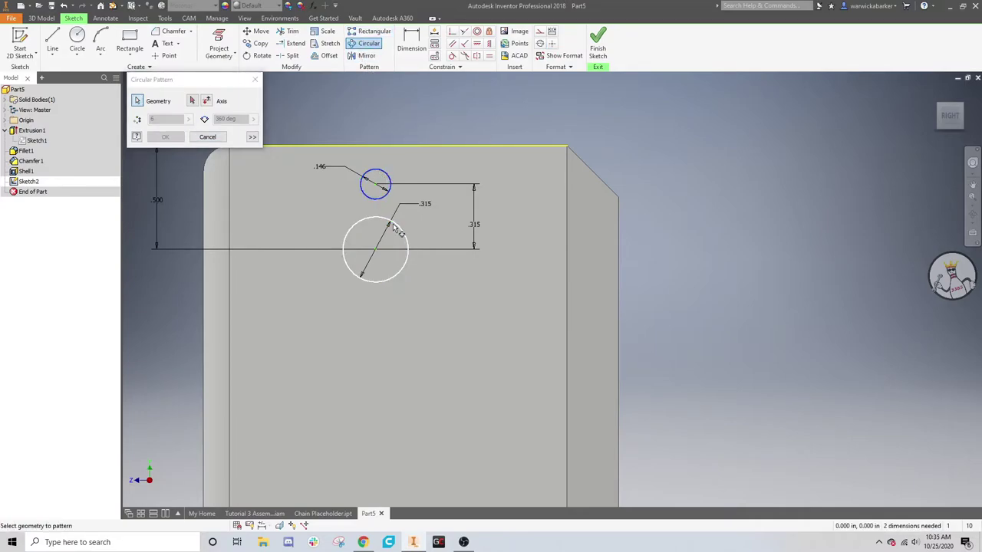
{"action": "left_click", "coordinate": [192, 101]}
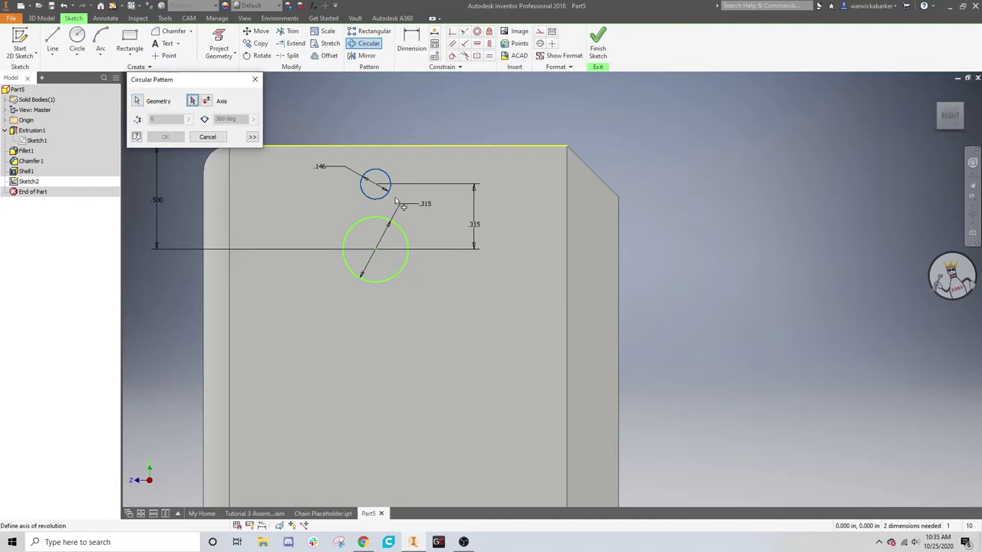
{"action": "left_click", "coordinate": [390, 224]}
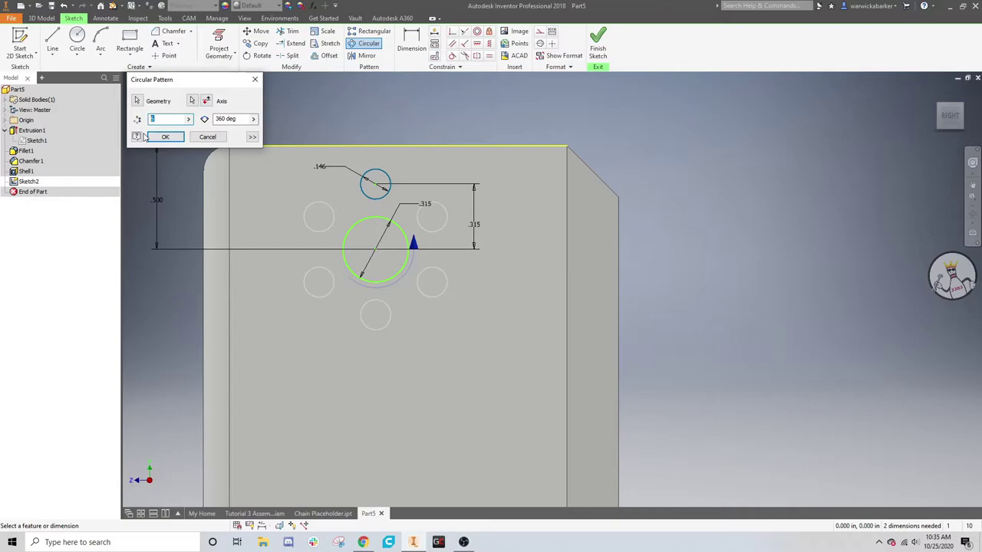
{"action": "type", "text": "8"}
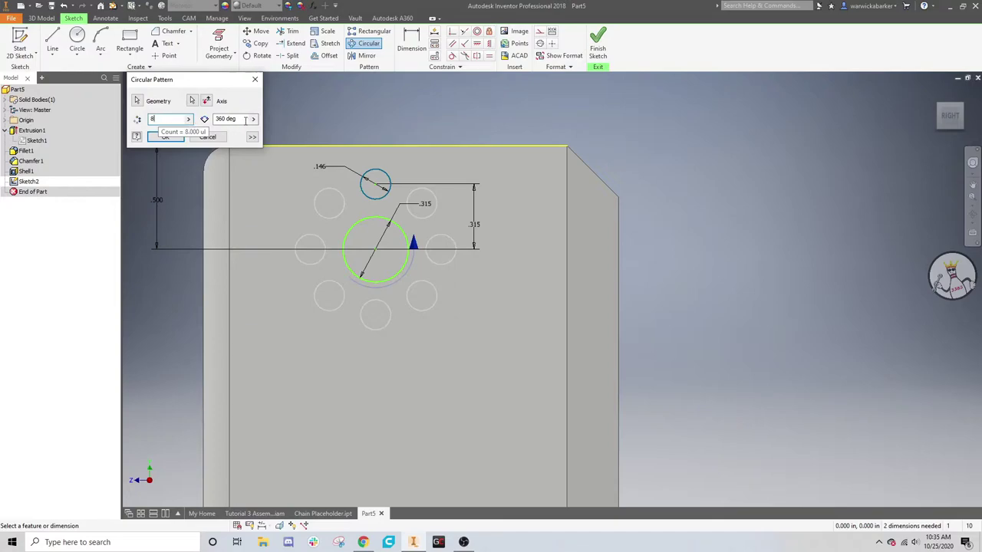
{"action": "key", "text": "Tab"}
{"action": "type", "text": "5"}
{"action": "key", "text": "BackSpace"}
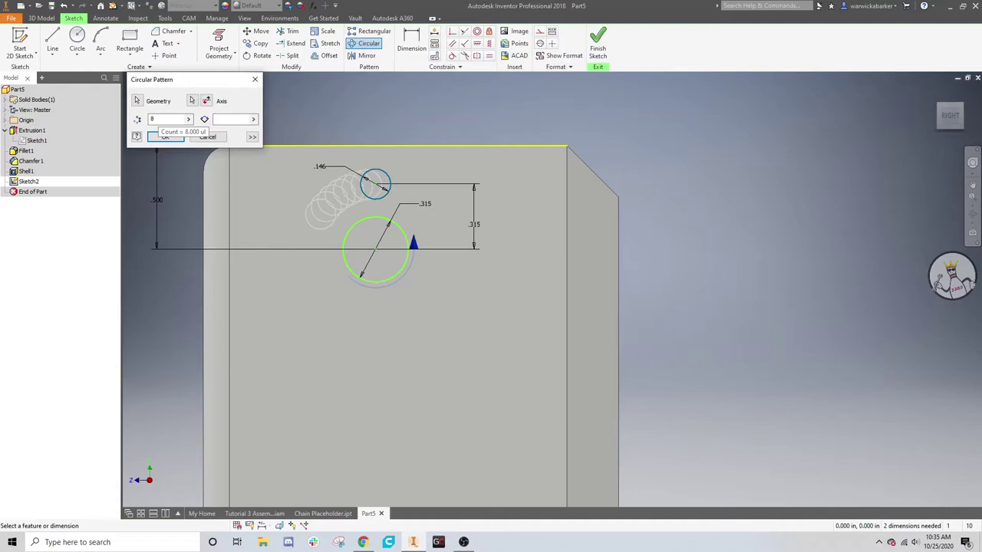
{"action": "type", "text": "90"}
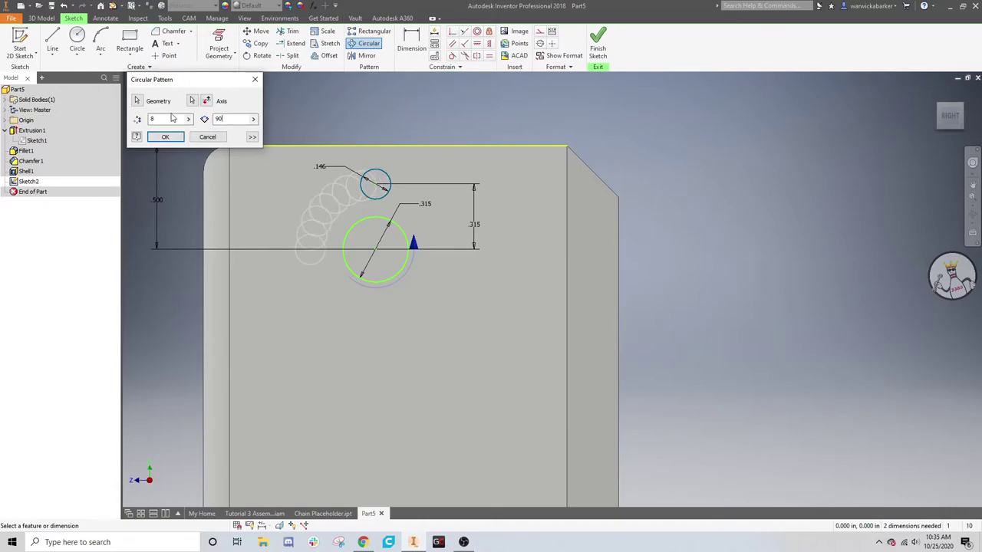
{"action": "key", "text": "BackSpace"}
{"action": "key", "text": "BackSpace"}
{"action": "type", "text": "360"}
{"action": "left_click", "coordinate": [165, 137]}
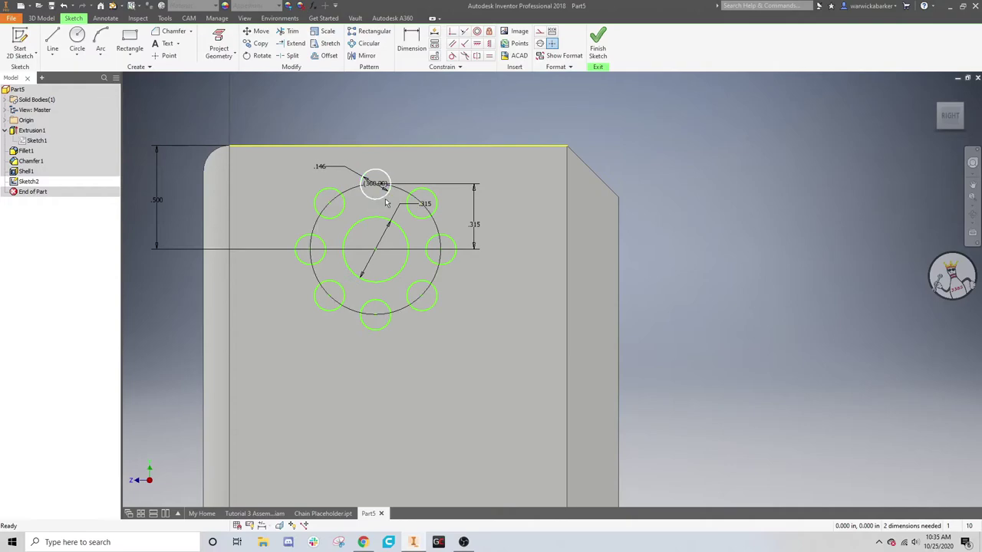
{"action": "key", "text": "ctrl+z"}
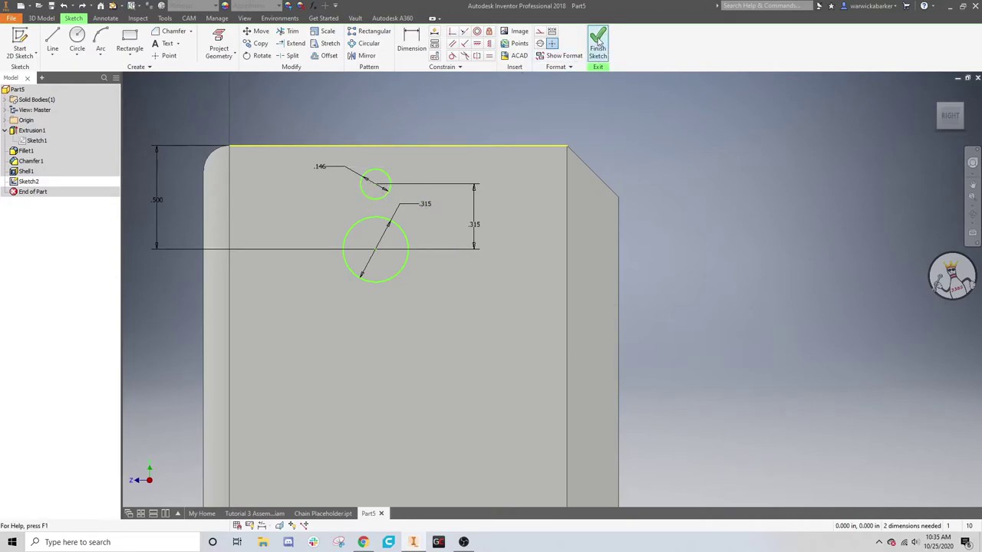
{"action": "left_click", "coordinate": [598, 39]}
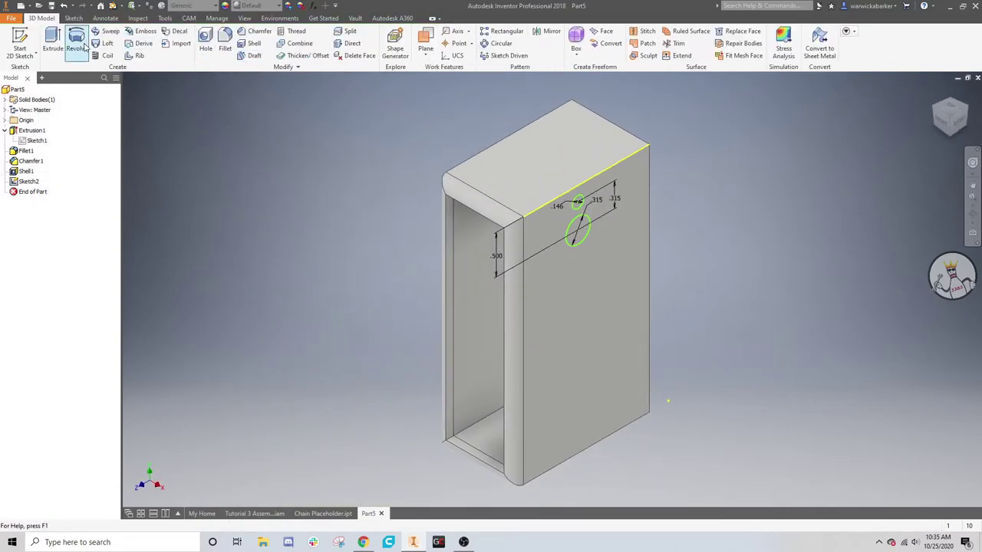
- Cut both circles through the whole part with Extents set to All
{"action": "left_click", "coordinate": [53, 40]}
{"action": "left_click", "coordinate": [574, 224]}
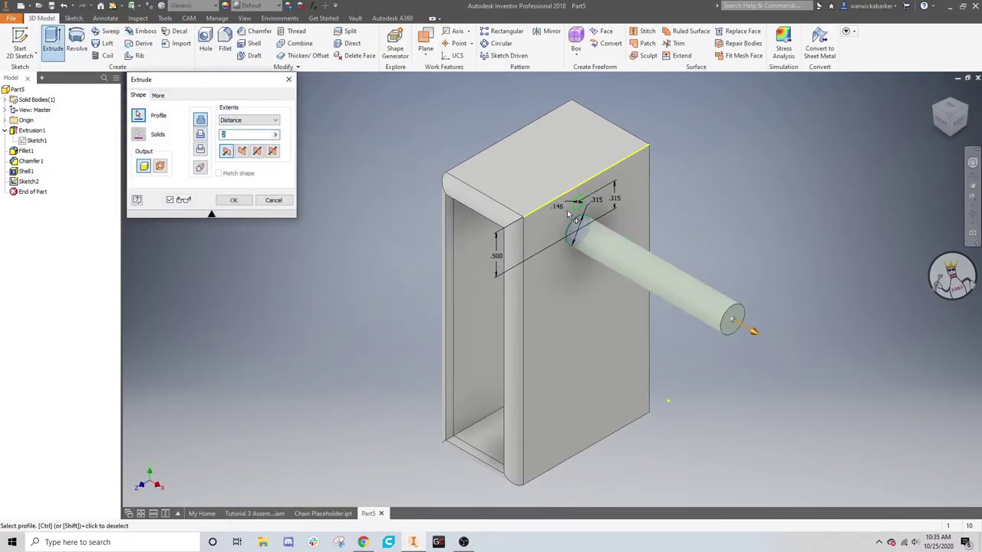
{"action": "left_click", "coordinate": [579, 201]}
{"action": "left_click", "coordinate": [201, 134]}
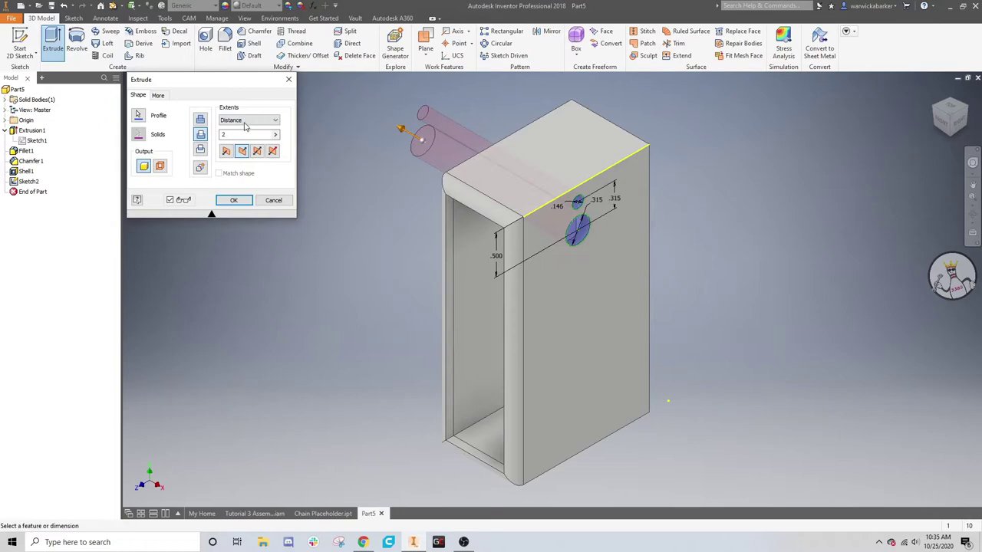
{"action": "left_click", "coordinate": [245, 120]}
{"action": "left_click", "coordinate": [244, 163]}
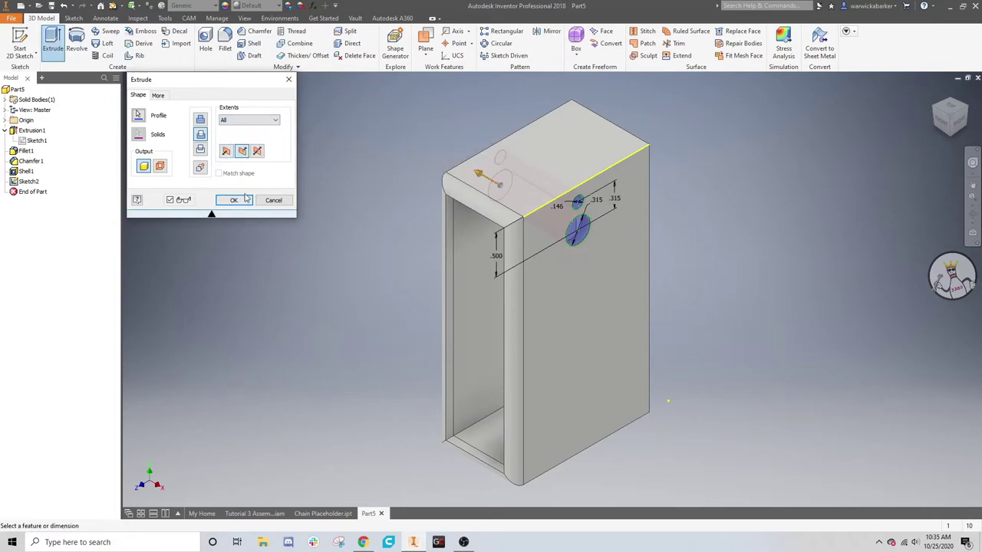
{"action": "left_click", "coordinate": [244, 198]}
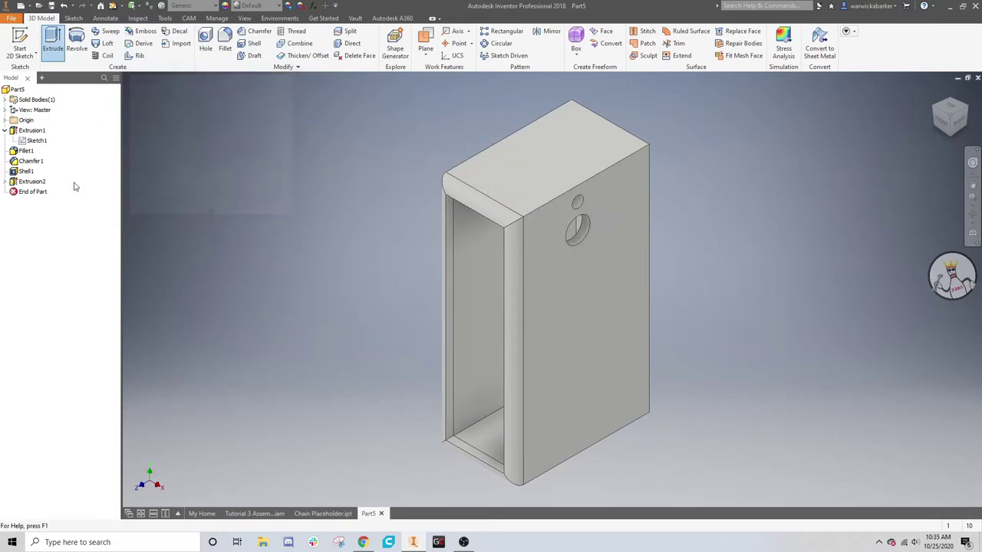
- Circular-pattern the hole cut 8 times around the large hole
{"action": "left_click", "coordinate": [25, 182]}
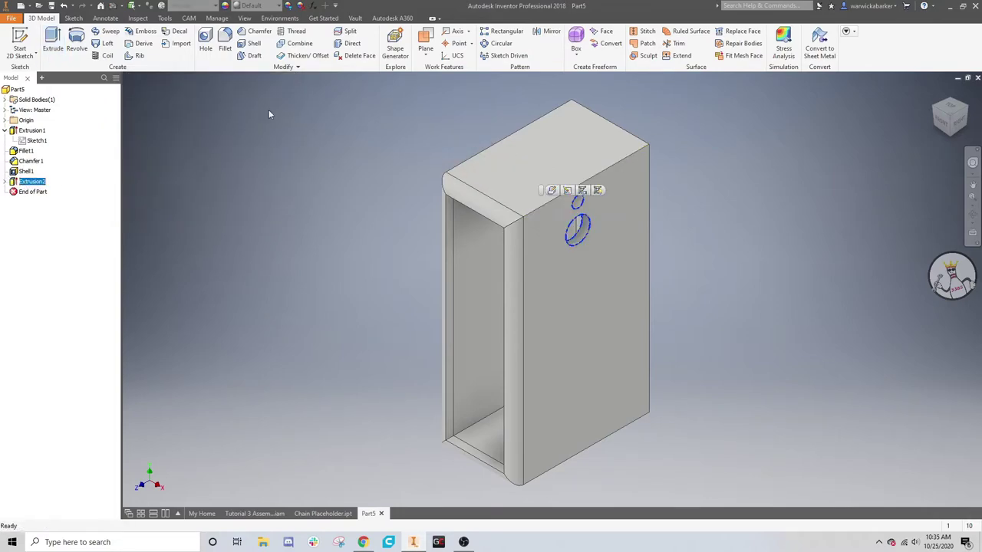
{"action": "left_click", "coordinate": [499, 44]}
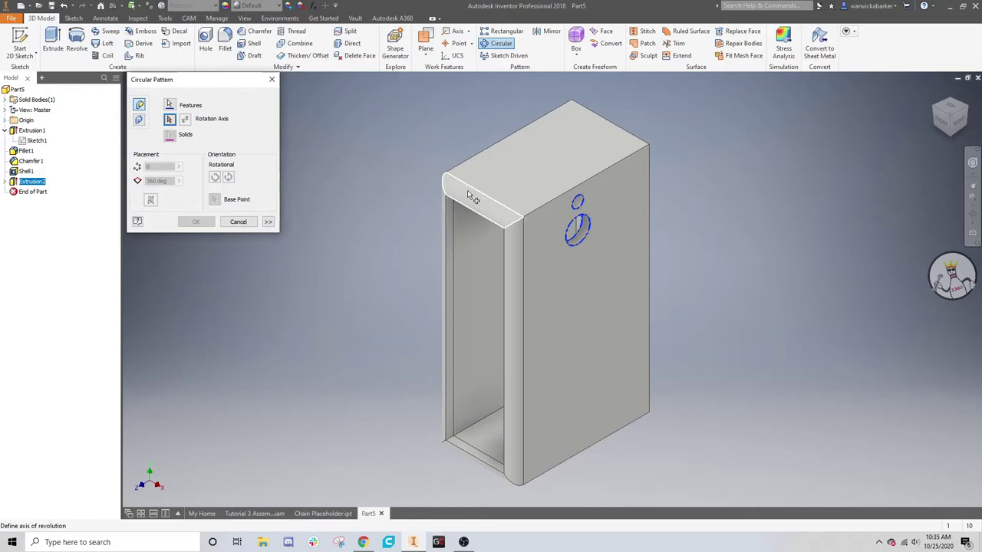
{"action": "scroll", "coordinate": [574, 221], "scroll_direction": "up", "scroll_amount": 4}
{"action": "left_click", "coordinate": [572, 232]}
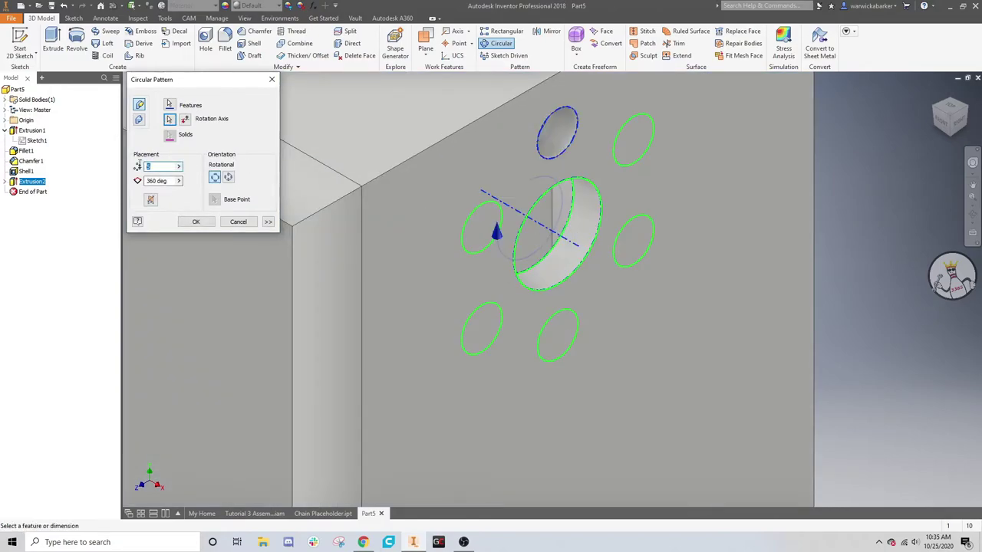
{"action": "type", "text": "8"}
{"action": "key", "text": "Return"}
{"action": "scroll", "coordinate": [648, 242], "scroll_direction": "down", "scroll_amount": 5}
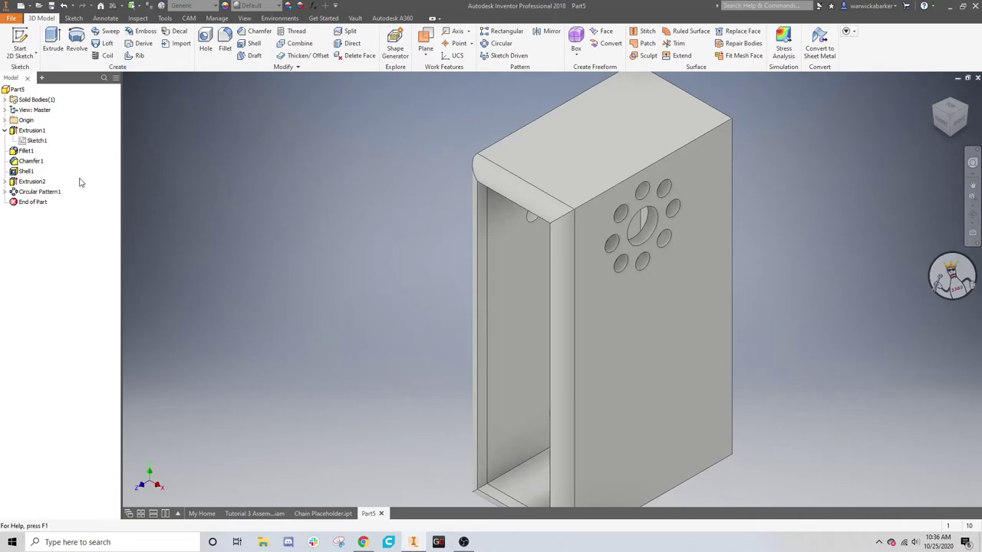
{"action": "left_click", "coordinate": [5, 181]}
{"action": "double_click", "coordinate": [37, 192]}
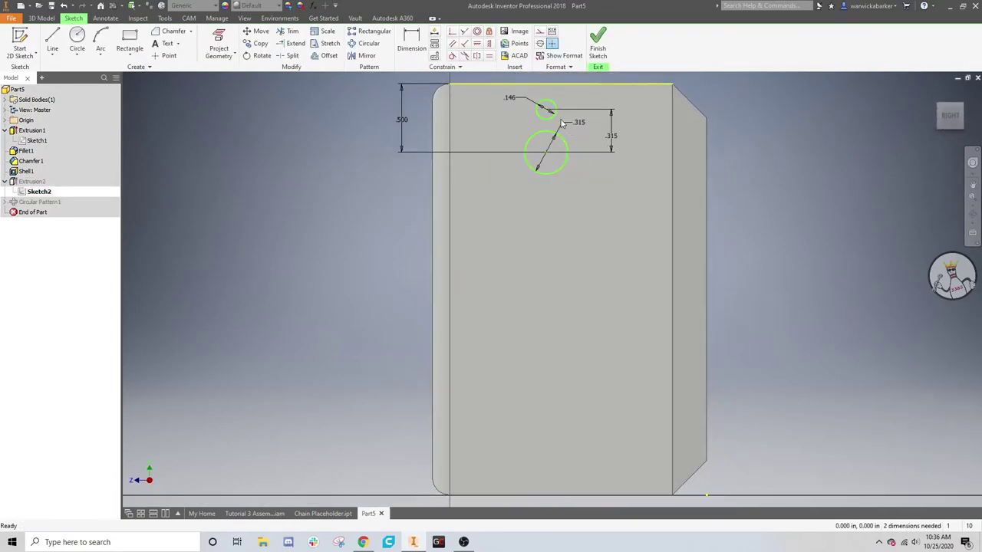
{"action": "left_click", "coordinate": [368, 32]}
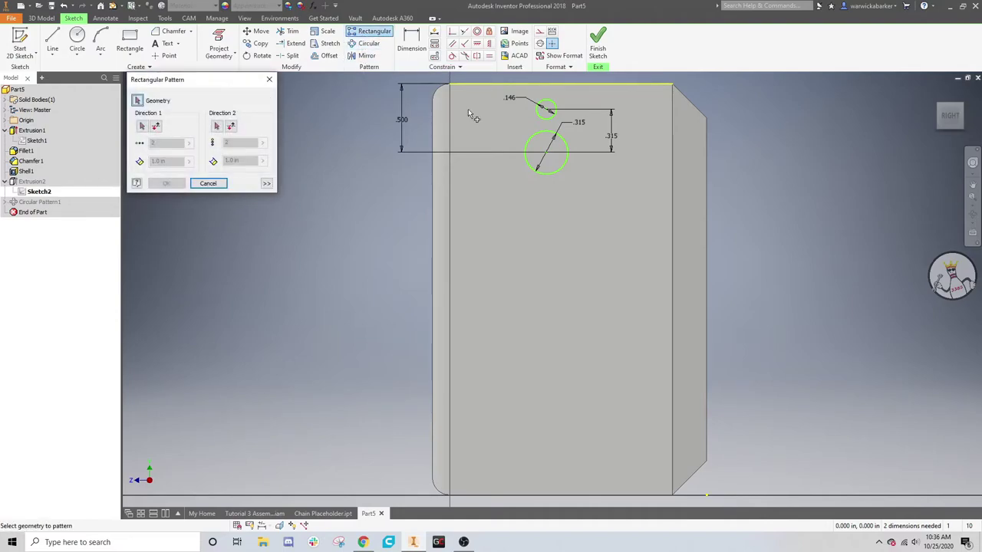
{"action": "left_click", "coordinate": [530, 138]}
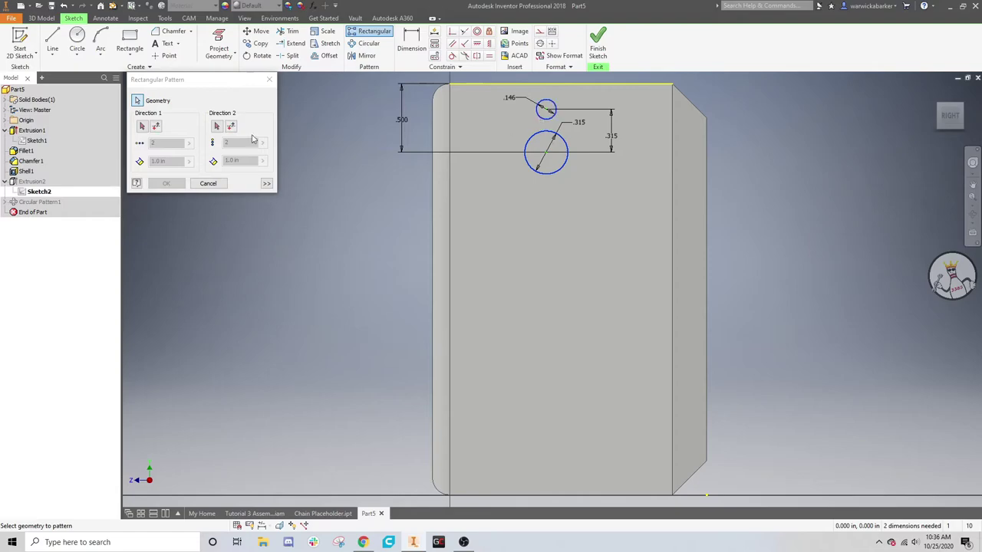
{"action": "left_click", "coordinate": [143, 127]}
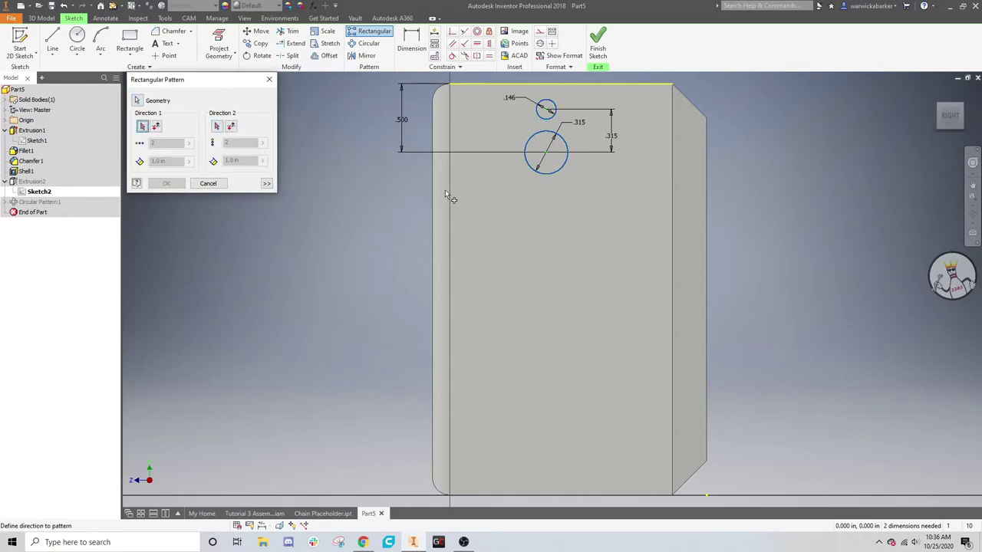
{"action": "left_click", "coordinate": [466, 85]}
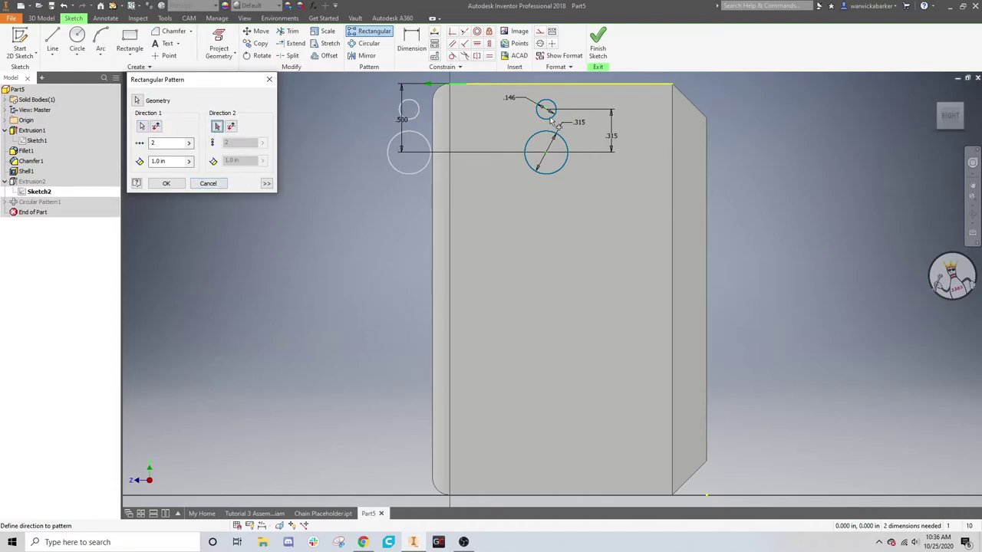
{"action": "left_click", "coordinate": [168, 143]}
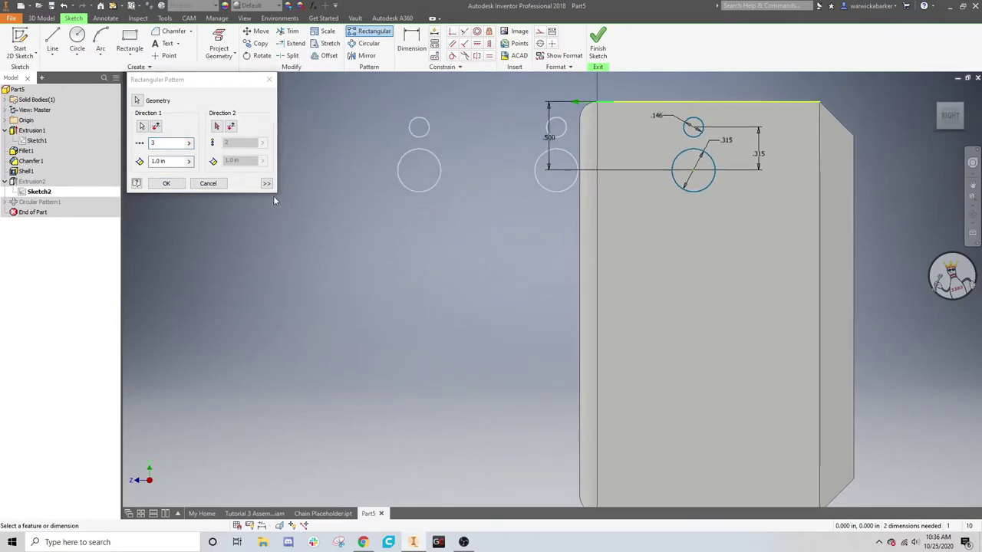
{"action": "left_click", "coordinate": [165, 161]}
{"action": "type", "text": "2"}
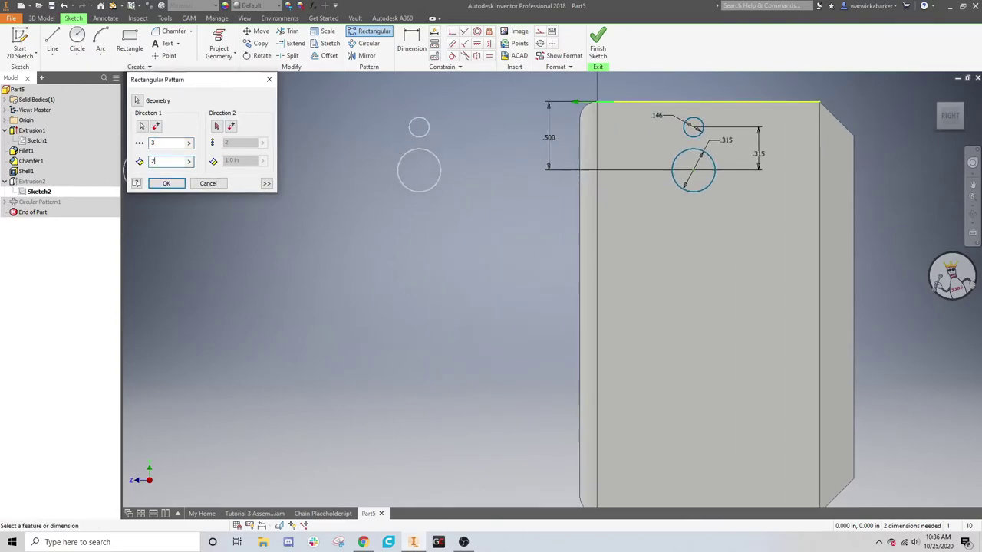
{"action": "scroll", "coordinate": [397, 228], "scroll_direction": "down", "scroll_amount": 5}
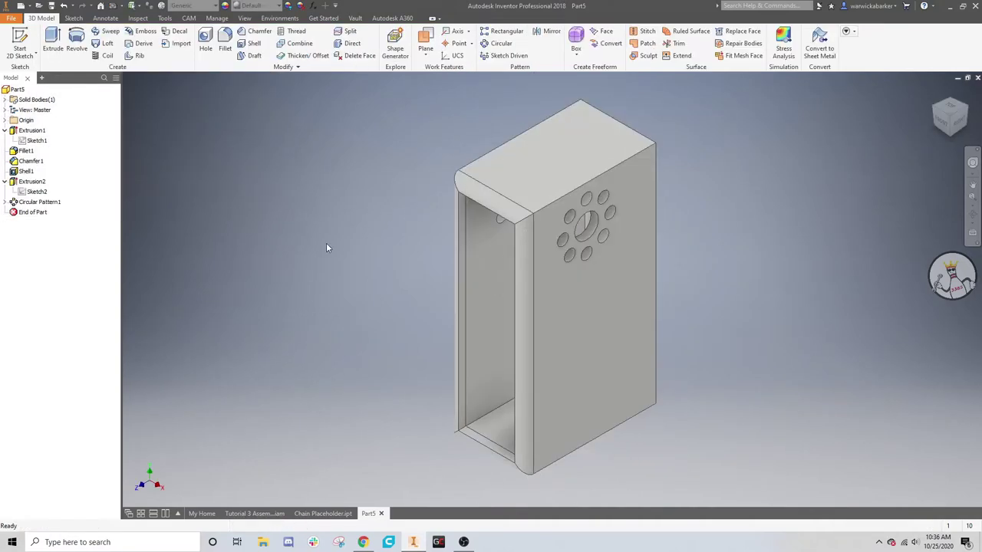
- Rectangular-pattern the hole cut and its ring of holes down the side face, 32 mm apart
{"action": "left_click", "coordinate": [42, 203]}
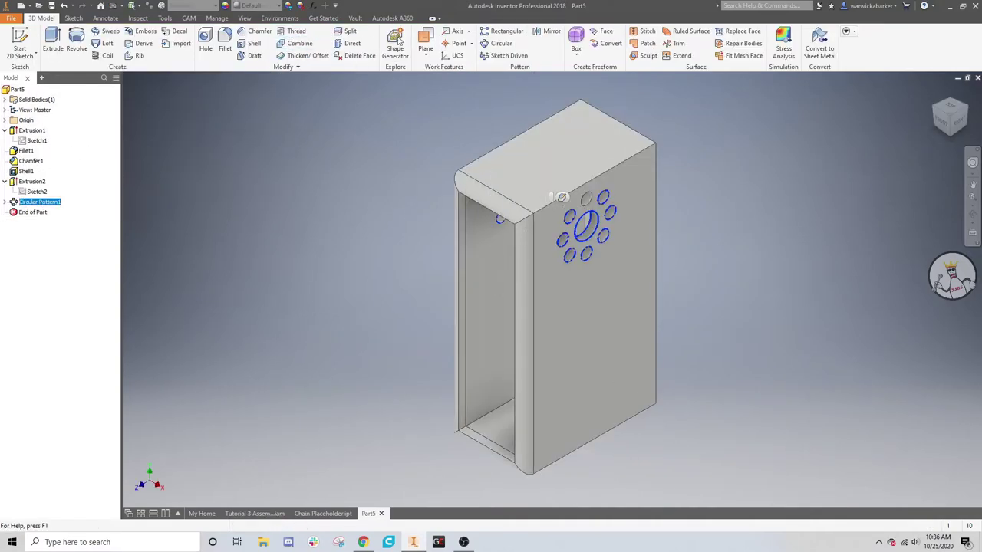
{"action": "left_click", "coordinate": [30, 182], "text": "ctrl"}
{"action": "left_click", "coordinate": [503, 31]}
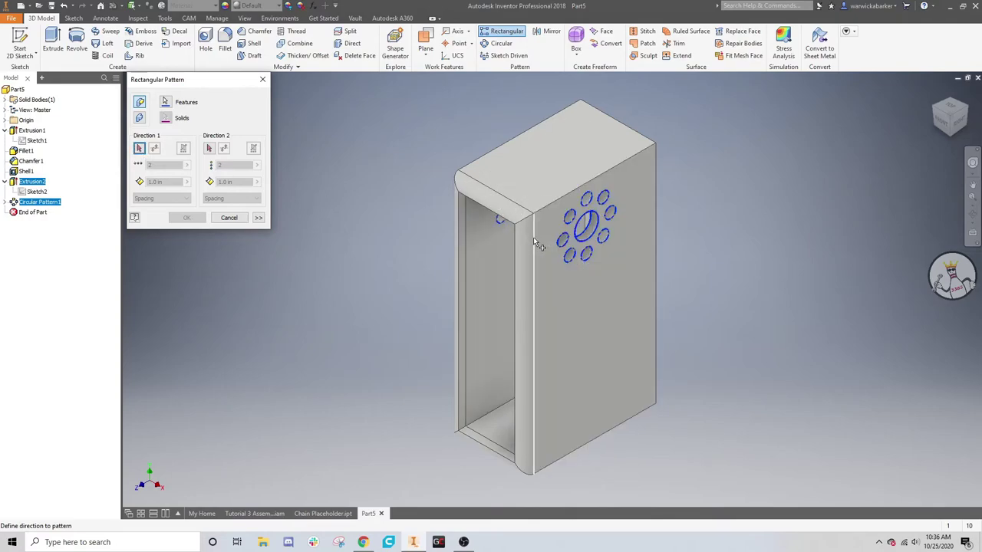
{"action": "left_click", "coordinate": [517, 247]}
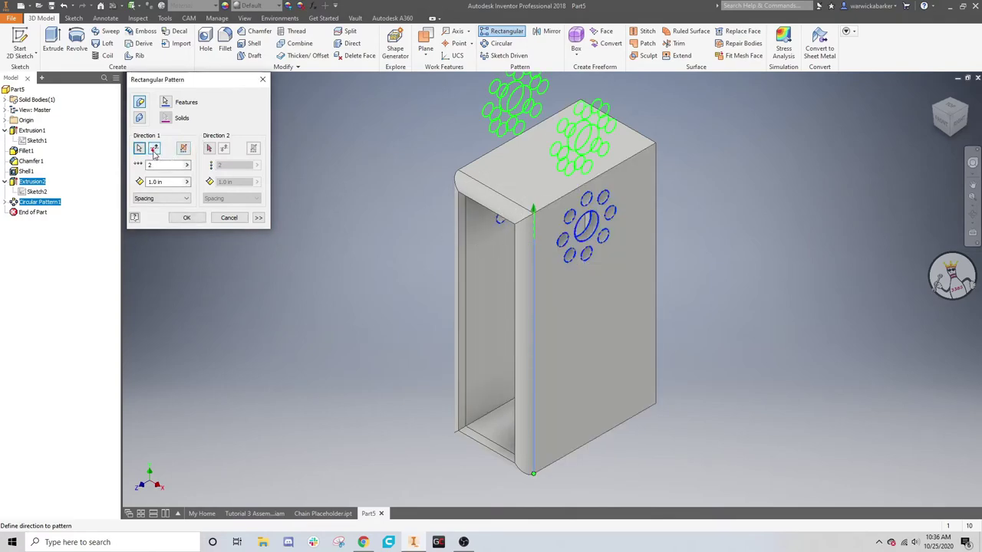
{"action": "left_click", "coordinate": [155, 149]}
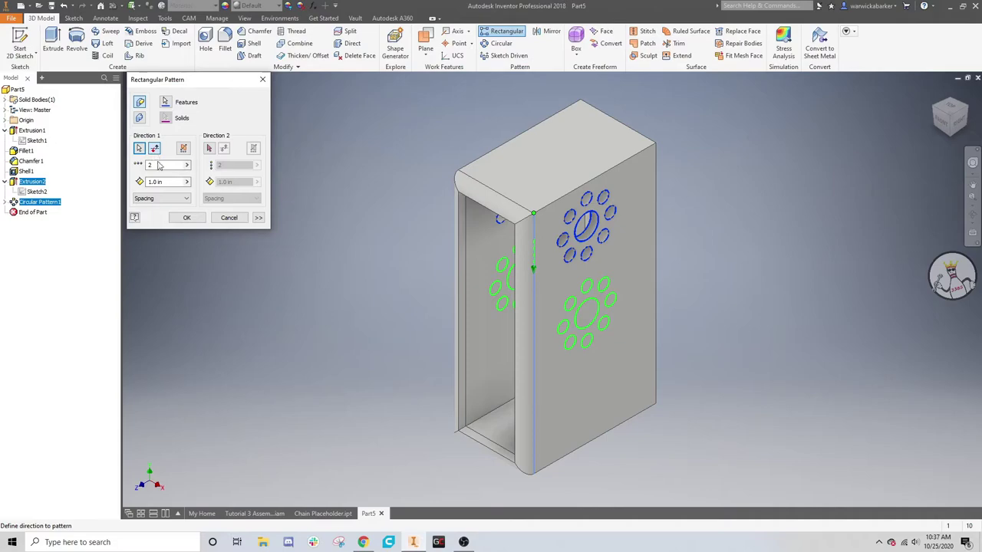
{"action": "left_click", "coordinate": [170, 182]}
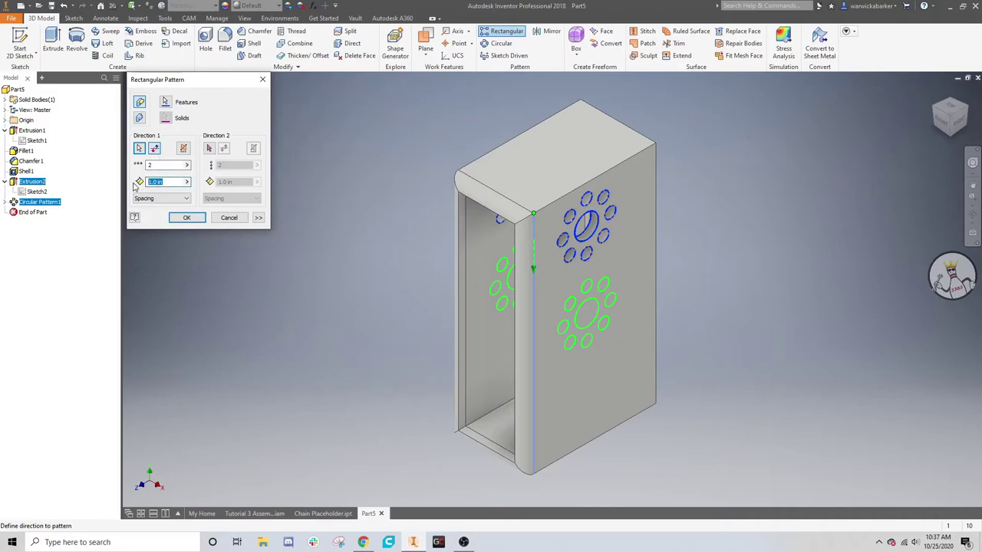
{"action": "type", "text": "32mm"}
{"action": "key", "text": "Return"}
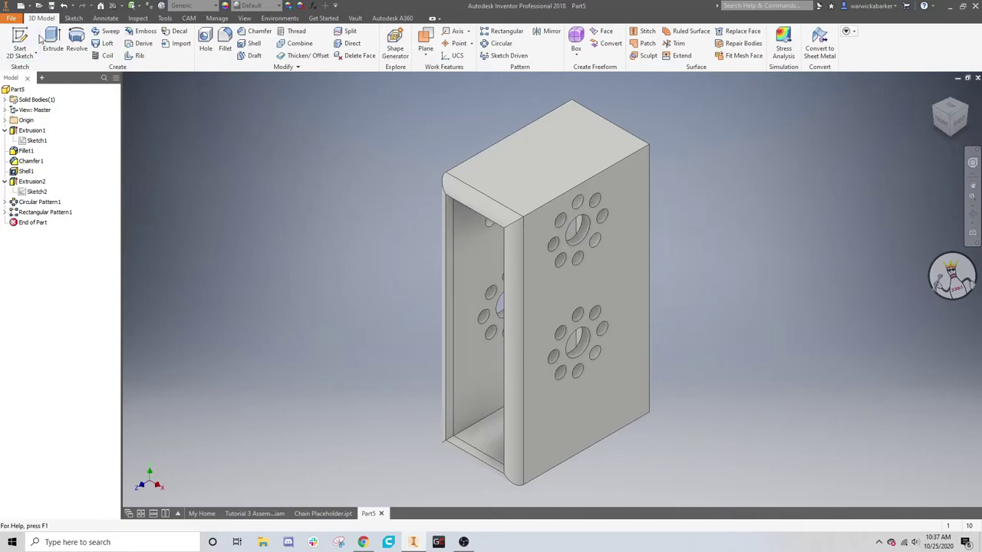
- Start a new sketch on the part's top face
{"action": "left_click", "coordinate": [20, 42]}
{"action": "left_click", "coordinate": [567, 164]}
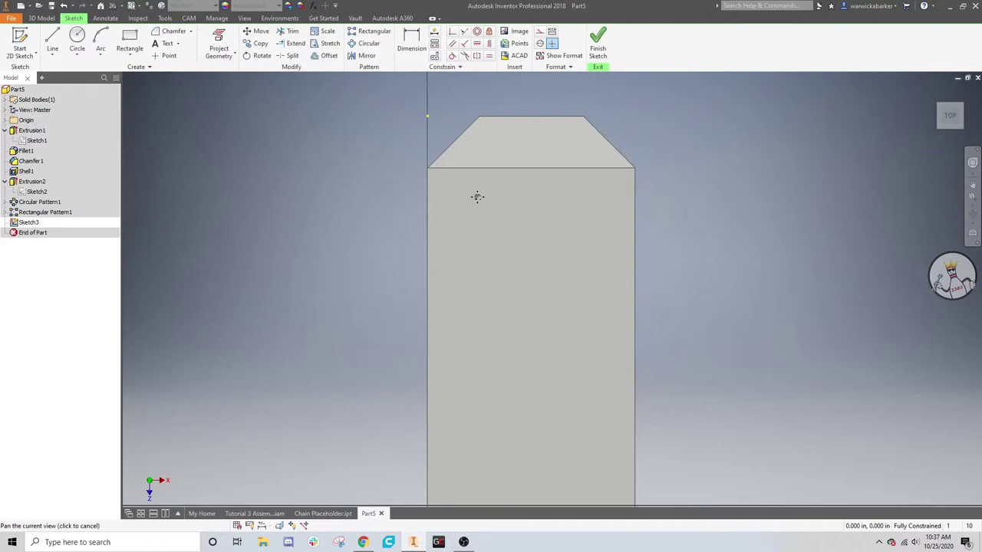
{"action": "left_click", "coordinate": [129, 40]}
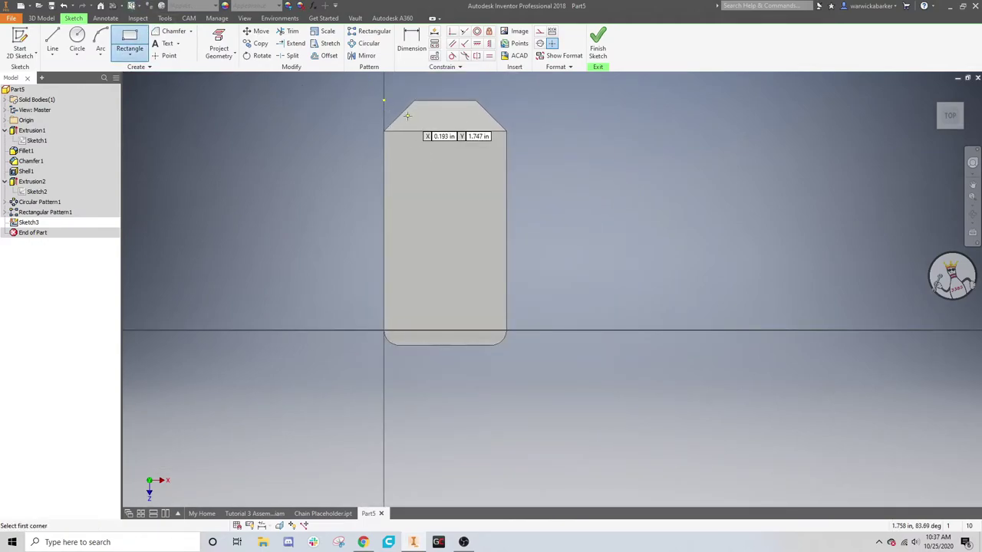
{"action": "left_click", "coordinate": [53, 40]}
- Draw a straight line and the slanted parallelogram outline with lines, then finish the sketch
{"action": "scroll", "coordinate": [434, 133], "scroll_direction": "down", "scroll_amount": 3}
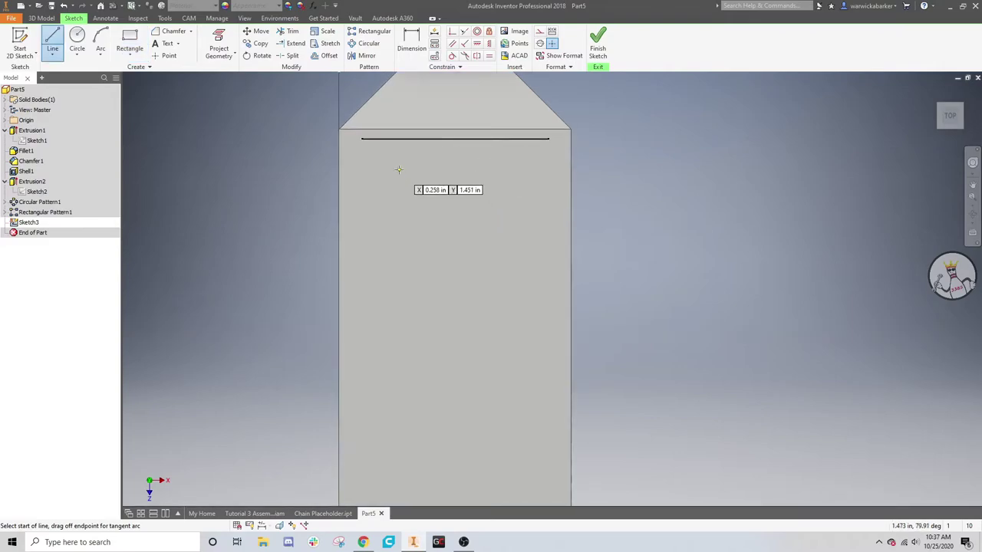
{"action": "left_click", "coordinate": [373, 221]}
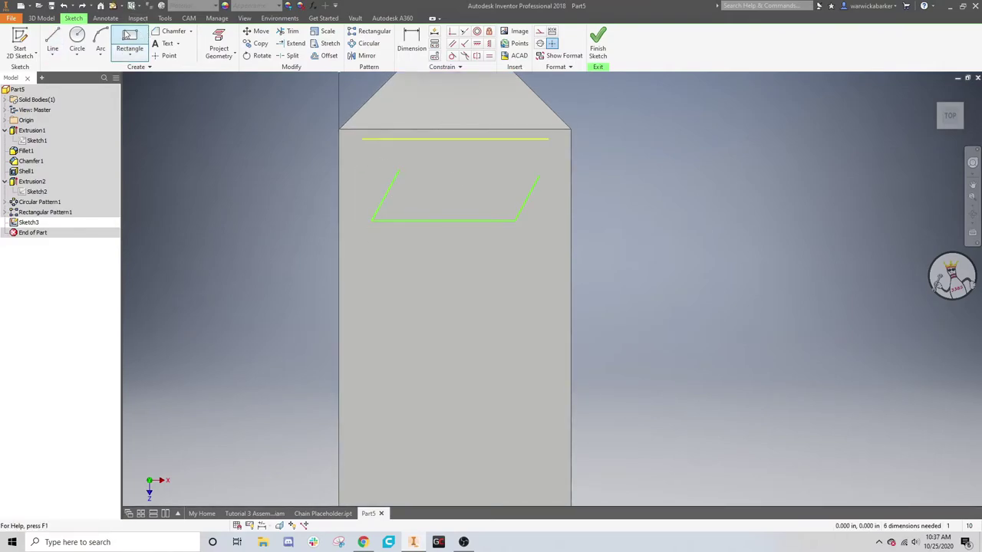
{"action": "left_click", "coordinate": [52, 40]}
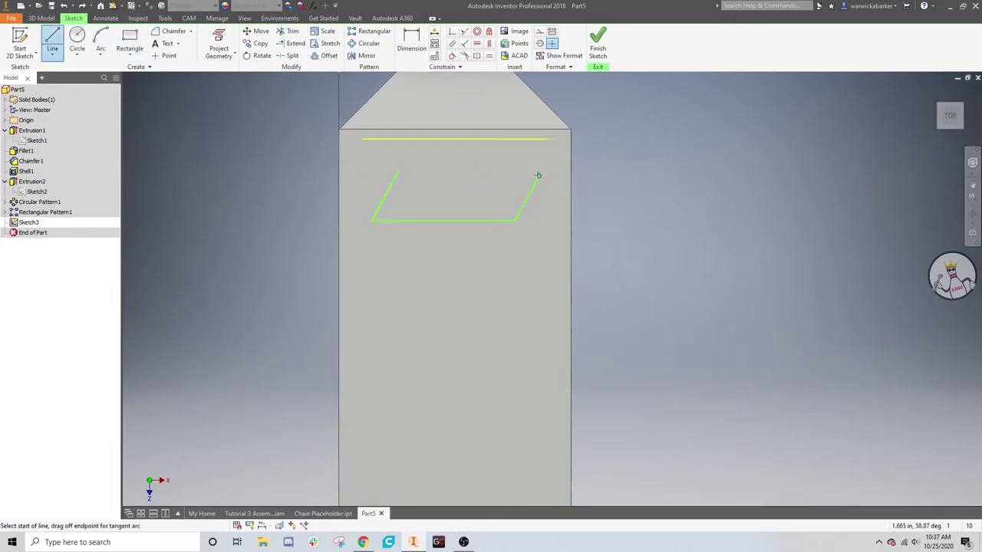
{"action": "left_click", "coordinate": [540, 177]}
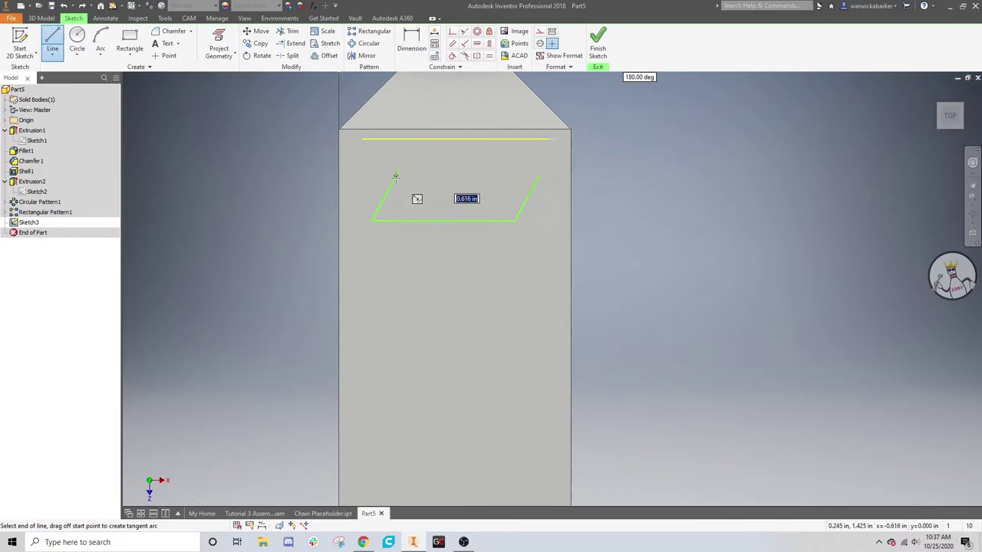
{"action": "left_click", "coordinate": [396, 176]}
{"action": "right_click", "coordinate": [415, 173]}
{"action": "key", "text": "Escape"}
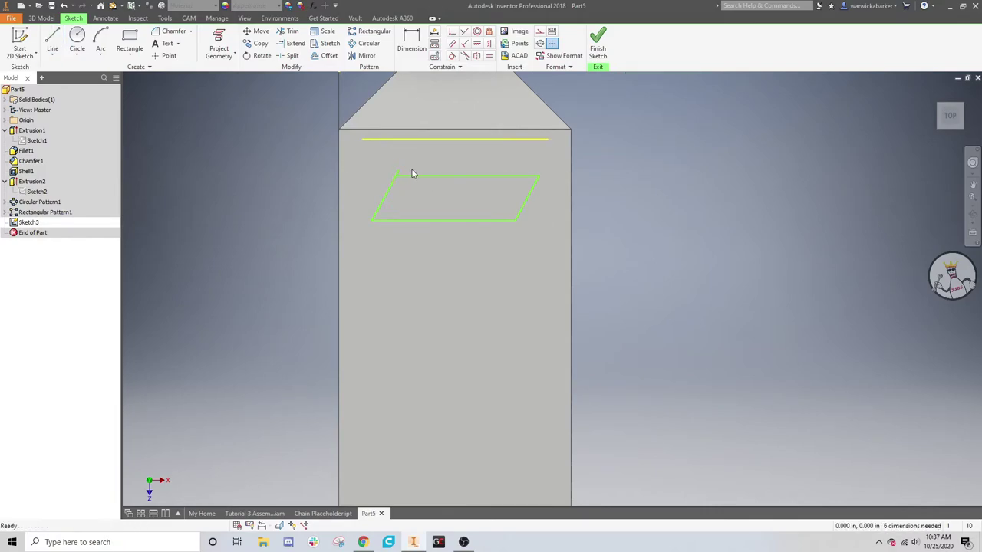
{"action": "scroll", "coordinate": [412, 174], "scroll_direction": "up", "scroll_amount": 4}
{"action": "left_click", "coordinate": [598, 43]}
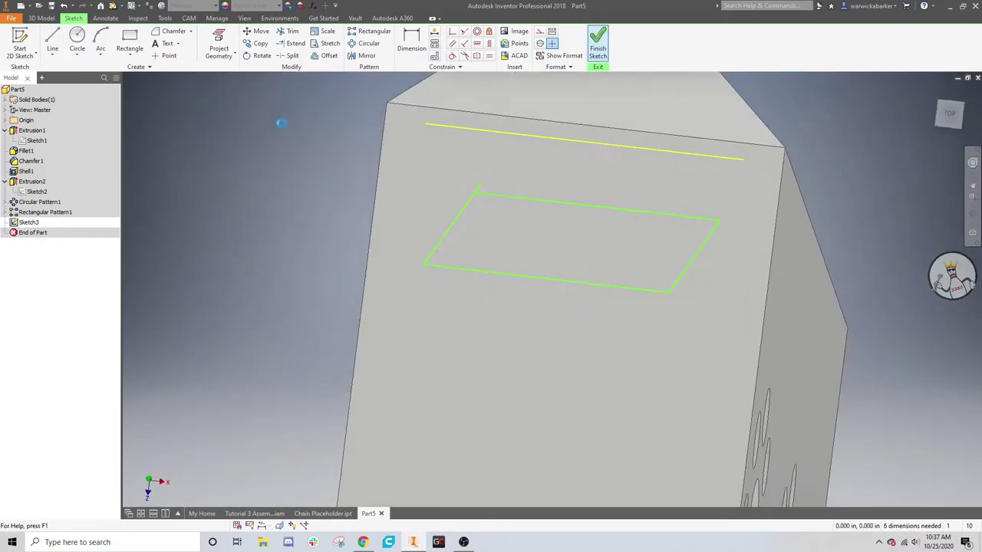
- Try extruding the parallelogram profile, then cancel the extrusion
{"action": "left_click", "coordinate": [52, 42]}
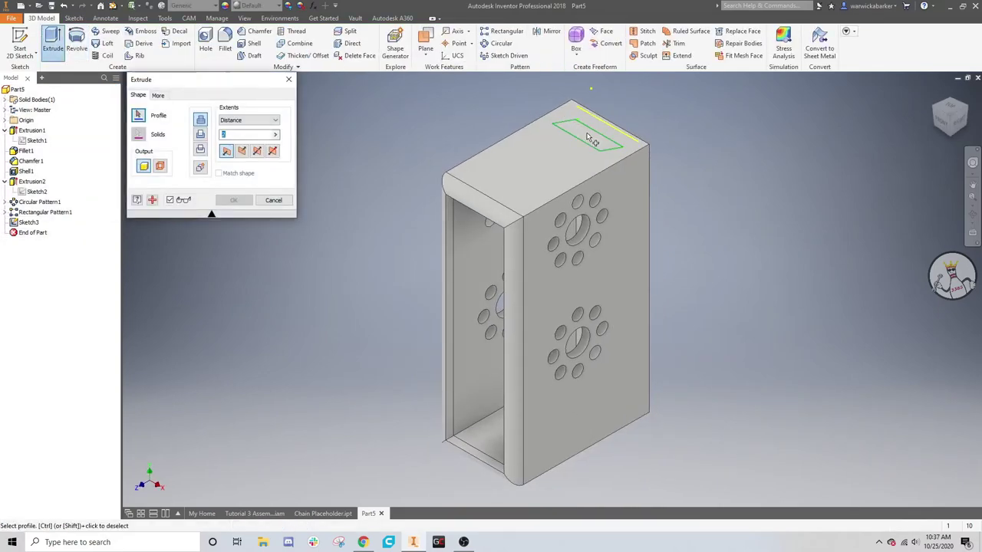
{"action": "left_click", "coordinate": [590, 140]}
{"action": "left_click", "coordinate": [274, 200]}
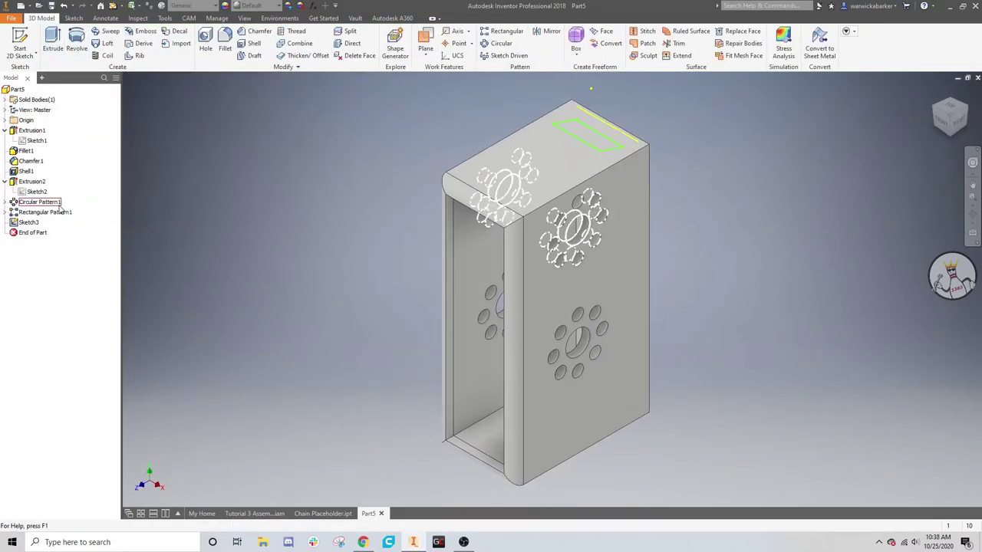
- Reopen Sketch3, trim the overshooting stub at the parallelogram's top-left corner, and finish the sketch
{"action": "double_click", "coordinate": [29, 221]}
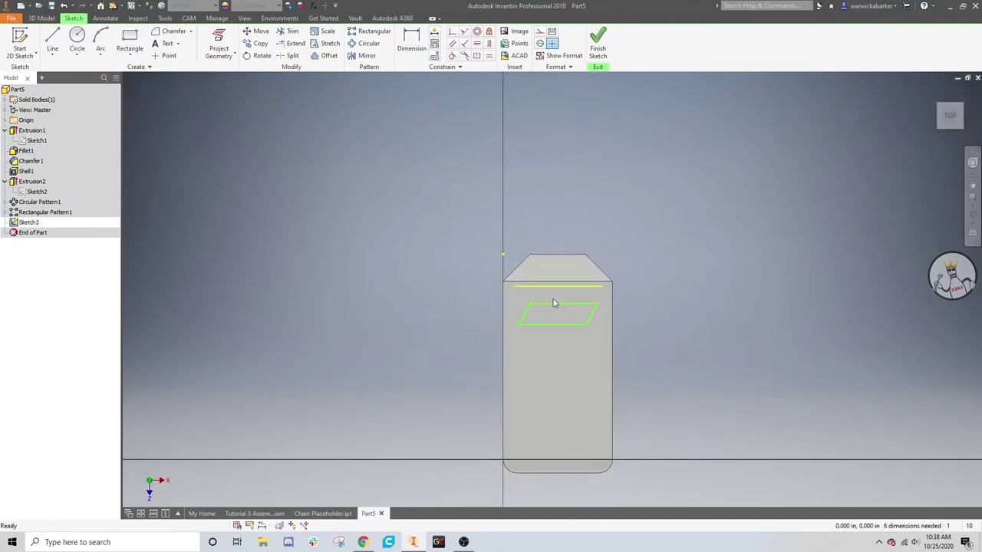
{"action": "scroll", "coordinate": [554, 303], "scroll_direction": "down", "scroll_amount": 5}
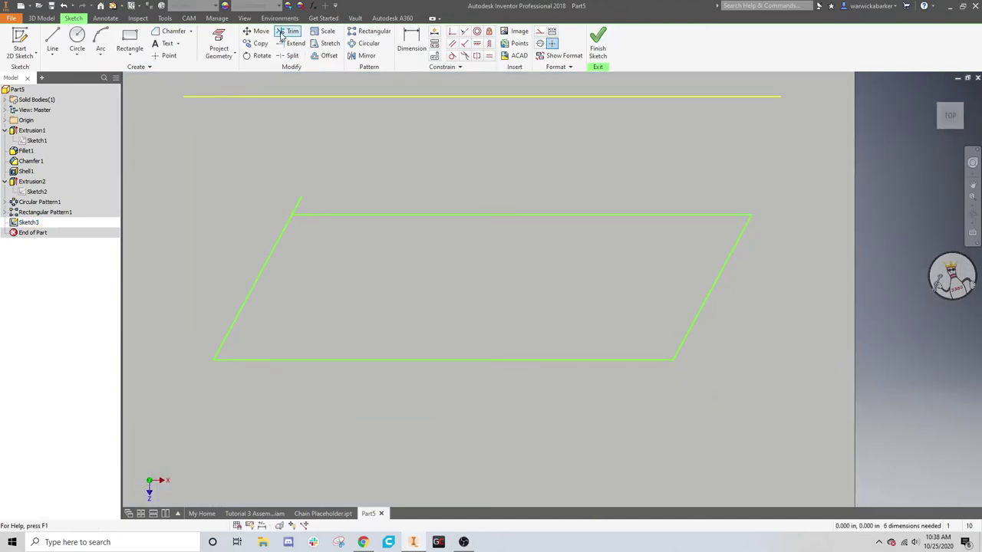
{"action": "left_click", "coordinate": [284, 32]}
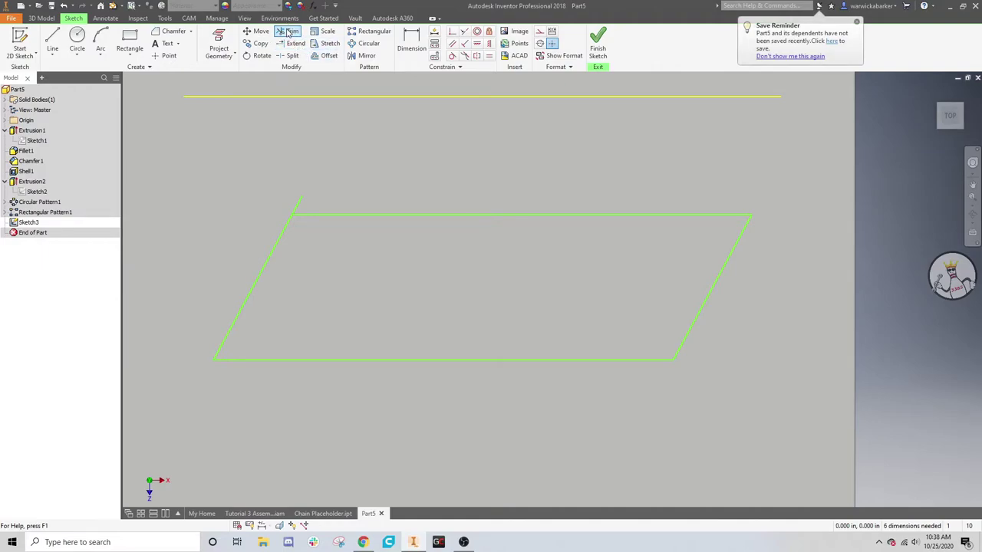
{"action": "left_click", "coordinate": [296, 209]}
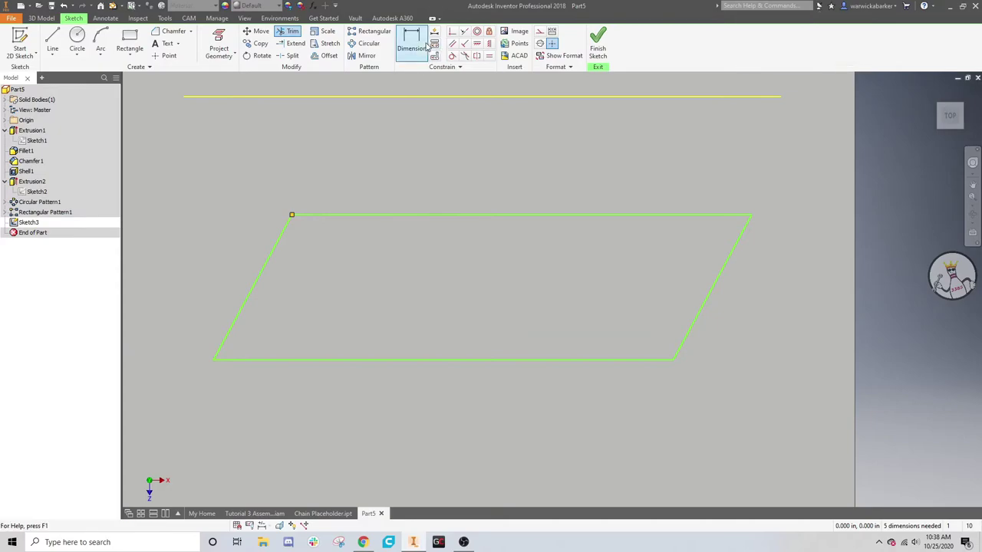
{"action": "right_click", "coordinate": [500, 161]}
{"action": "key", "text": "Escape"}
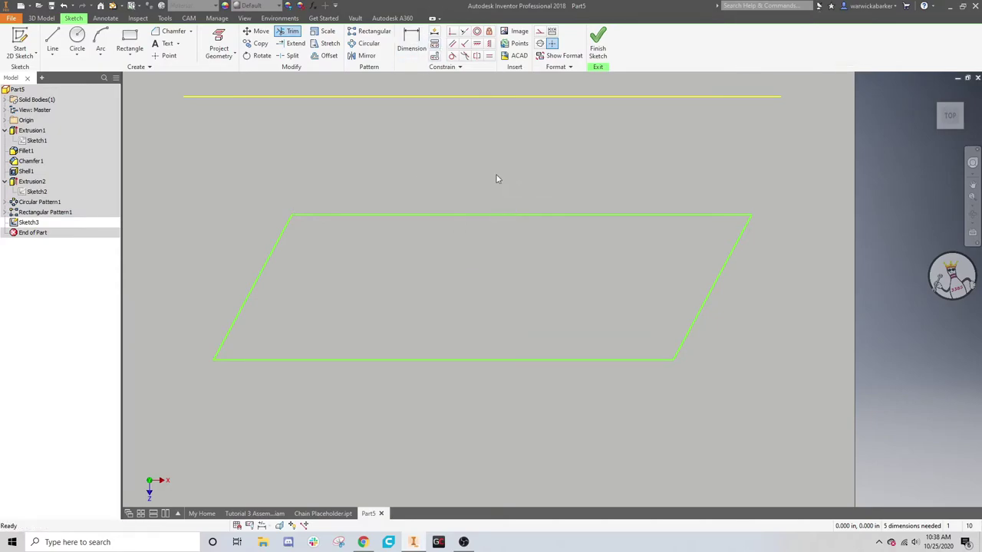
{"action": "scroll", "coordinate": [478, 200], "scroll_direction": "down", "scroll_amount": 2}
{"action": "scroll", "coordinate": [478, 201], "scroll_direction": "down", "scroll_amount": 1}
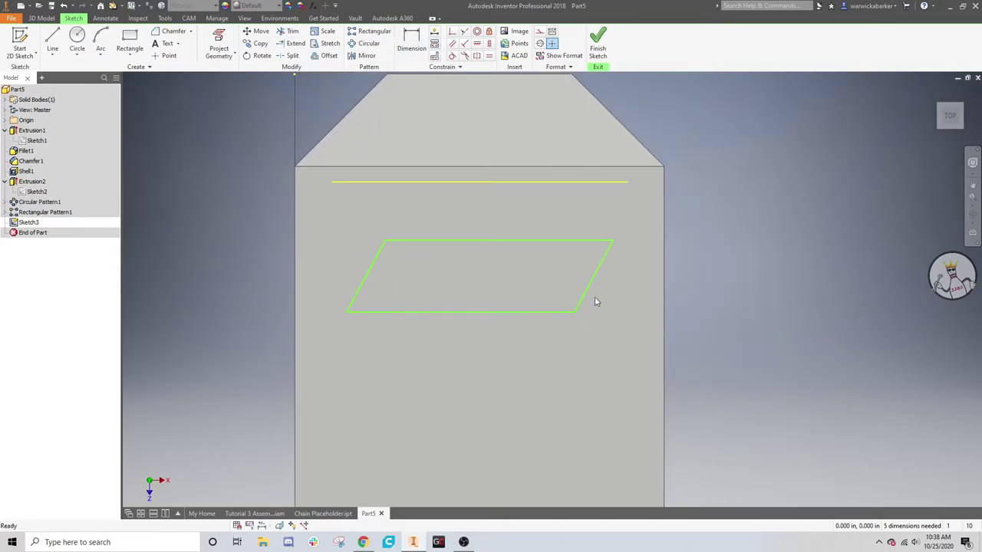
{"action": "left_click", "coordinate": [606, 59]}
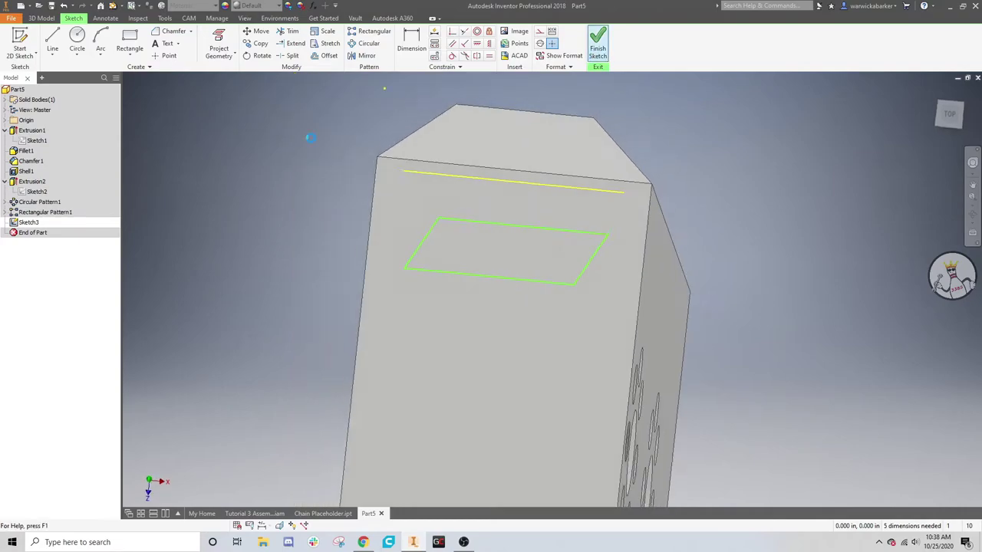
{"action": "key", "text": "e"}
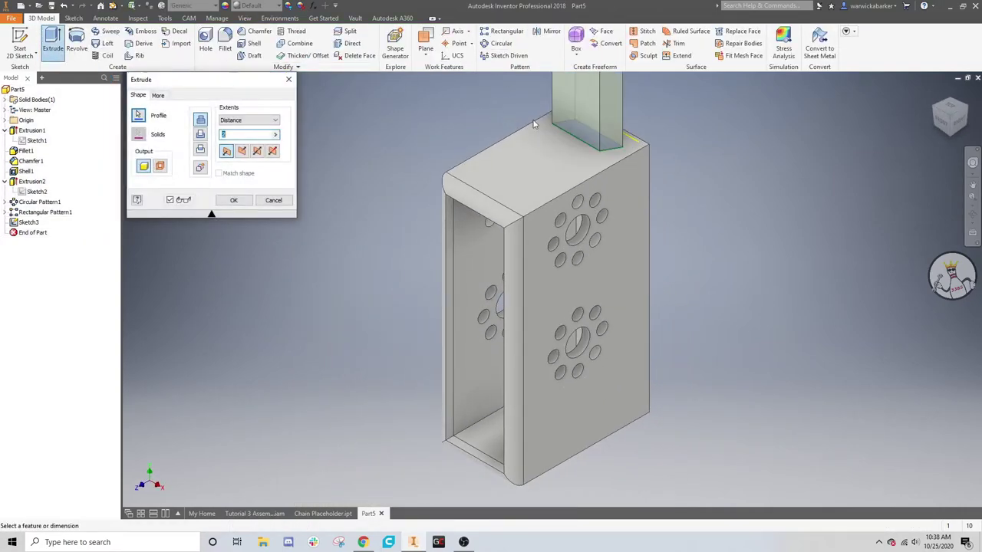
- Cancel the extrusion and reopen Sketch3 for editing
{"action": "left_click", "coordinate": [274, 200]}
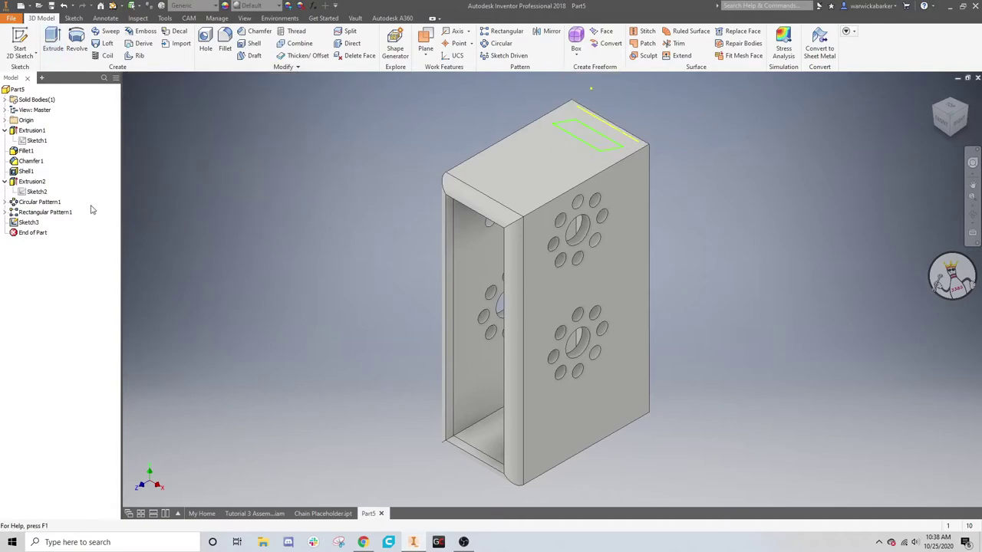
{"action": "double_click", "coordinate": [28, 222]}
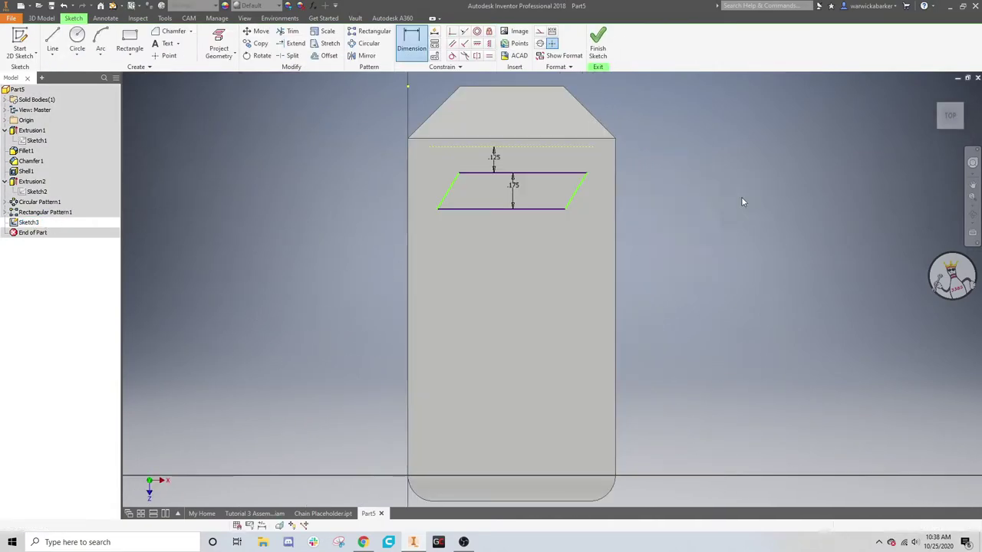
{"action": "left_click", "coordinate": [368, 57]}
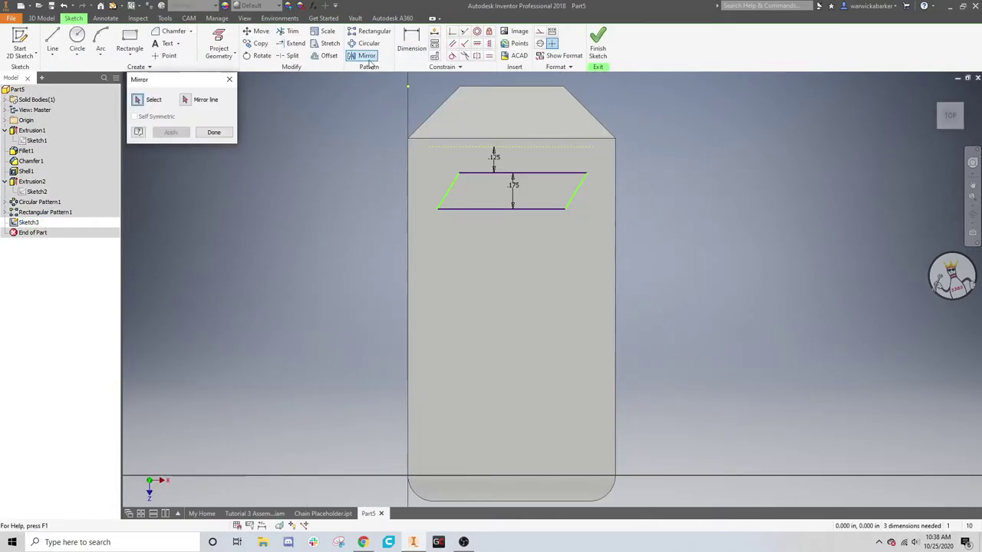
{"action": "left_click", "coordinate": [214, 132]}
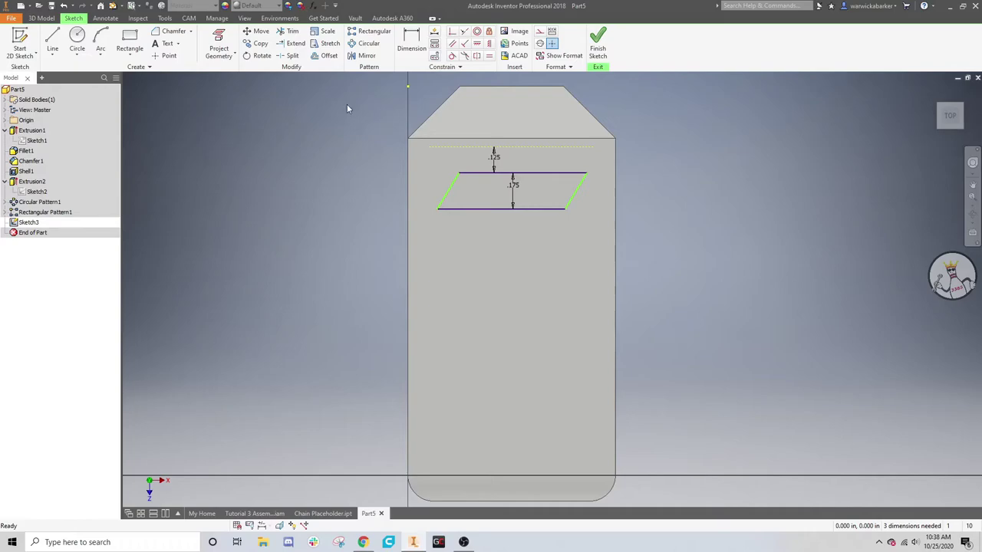
- Draw a horizontal construction line from the face's left edge to its right edge, then select the parallelogram
{"action": "left_click", "coordinate": [52, 40]}
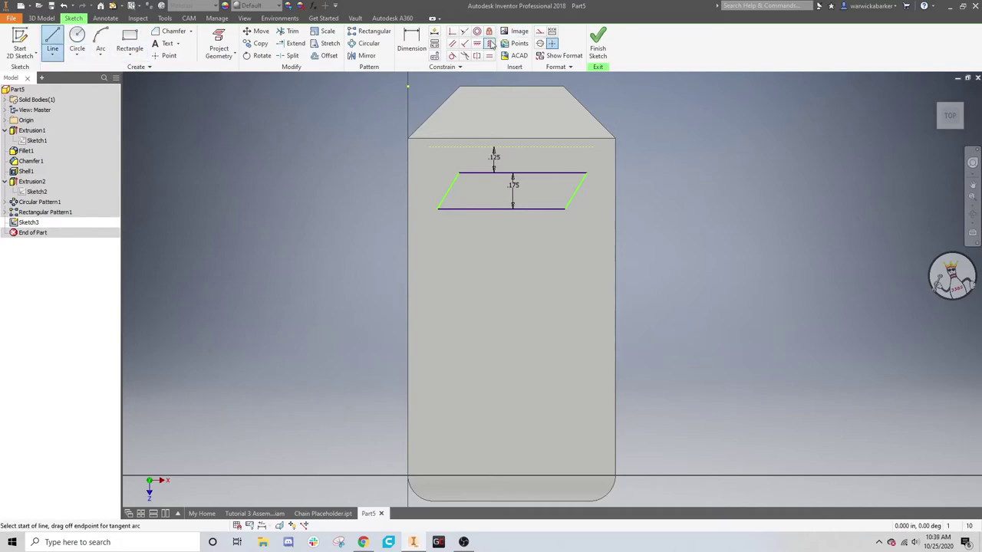
{"action": "left_click", "coordinate": [539, 31]}
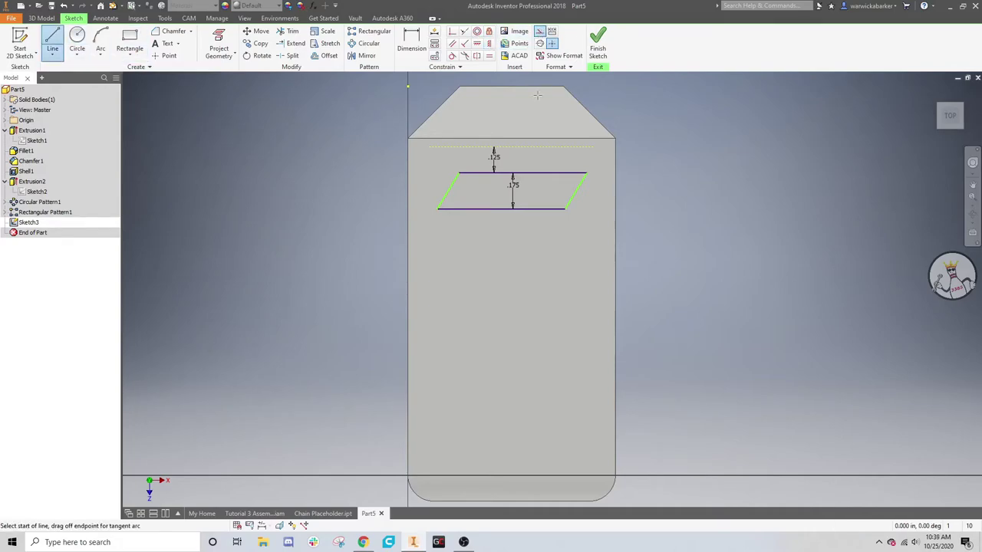
{"action": "left_click", "coordinate": [407, 329]}
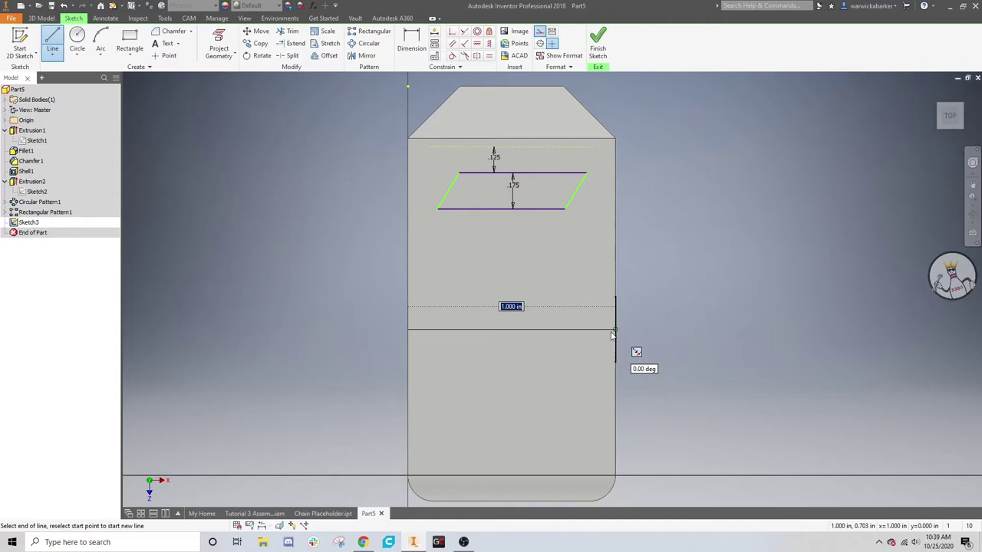
{"action": "right_click", "coordinate": [614, 333]}
{"action": "left_click", "coordinate": [665, 344]}
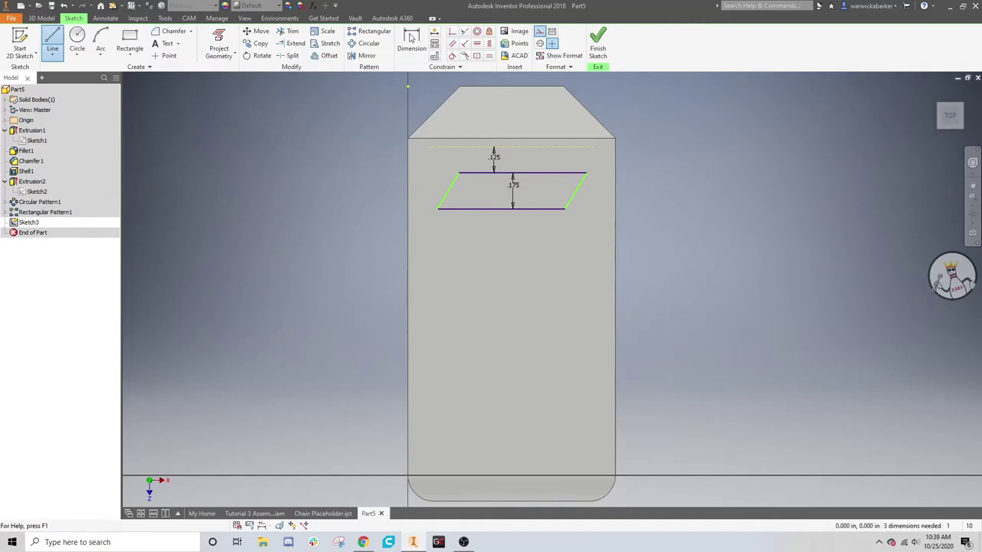
{"action": "left_click", "coordinate": [50, 38]}
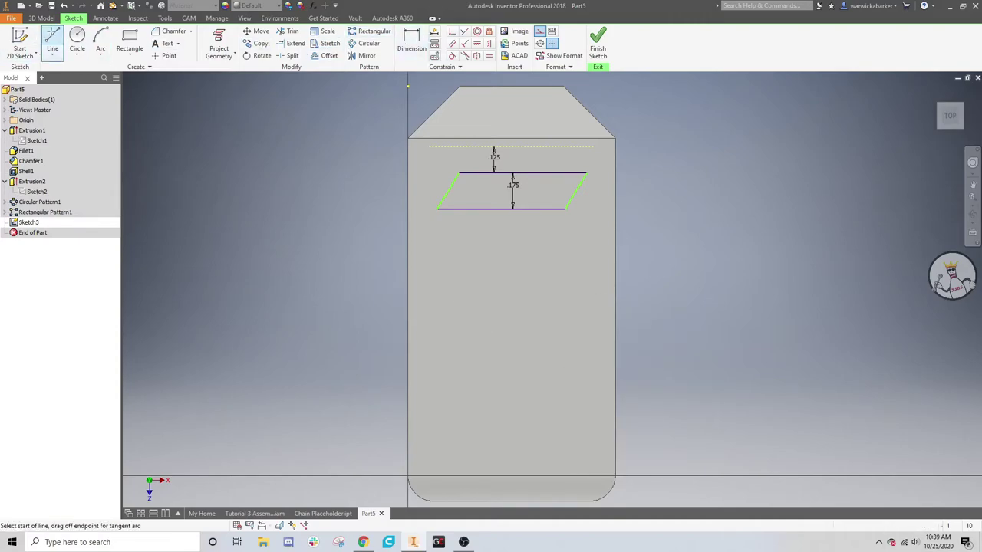
{"action": "left_click", "coordinate": [407, 295]}
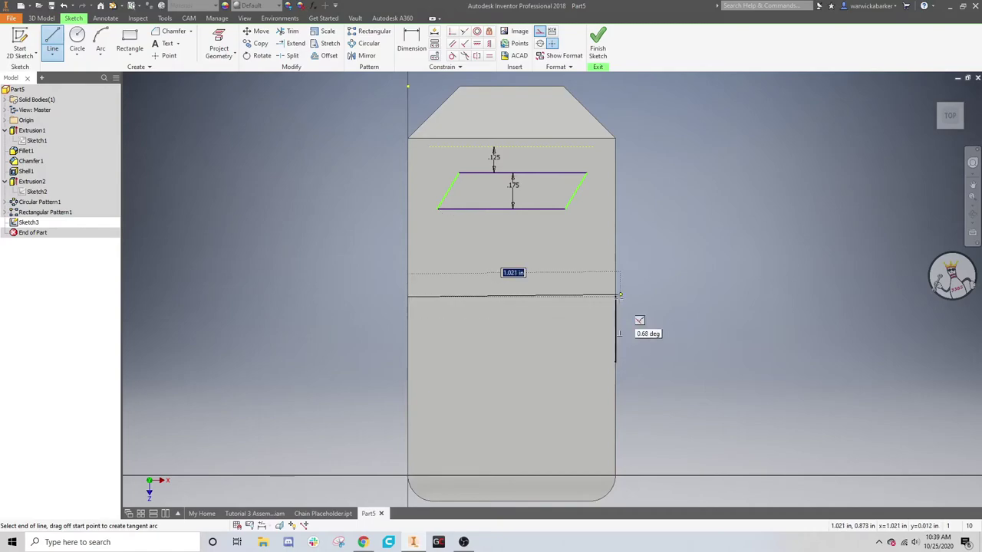
{"action": "left_click", "coordinate": [616, 297]}
{"action": "right_click", "coordinate": [652, 262]}
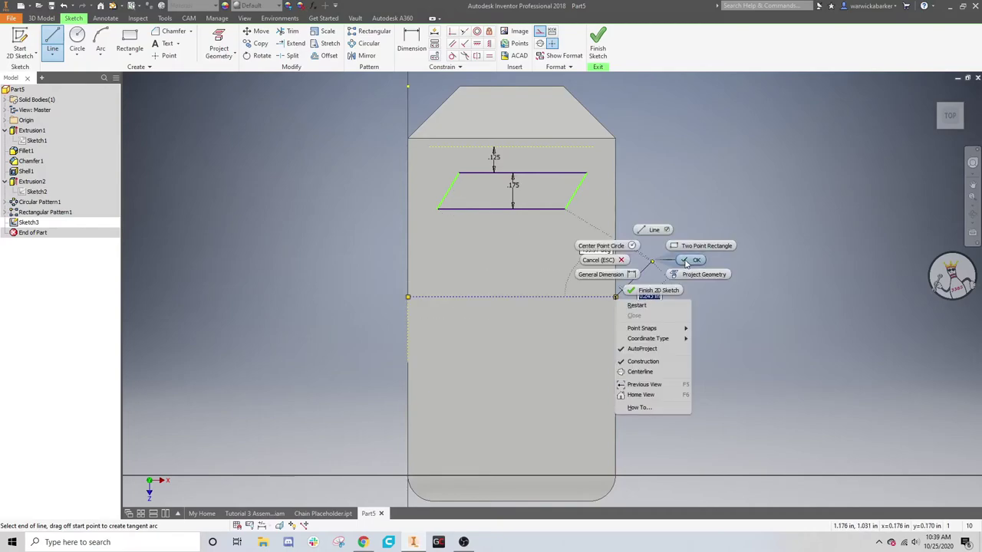
{"action": "left_click", "coordinate": [688, 261]}
{"action": "left_click_drag", "start_coordinate": [428, 161], "coordinate": [600, 221]}
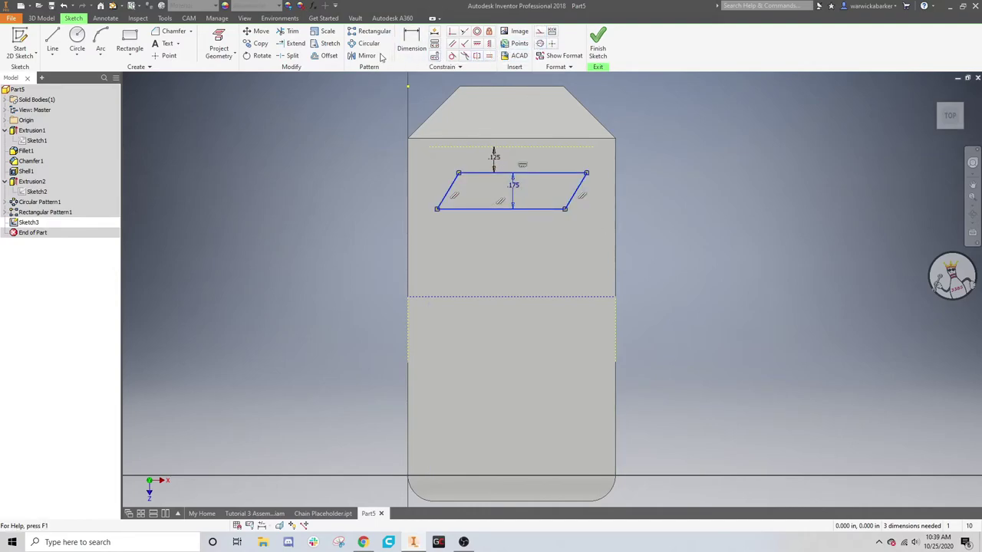
- Mirror the parallelogram across the construction line and finish Sketch3
{"action": "left_click", "coordinate": [356, 57]}
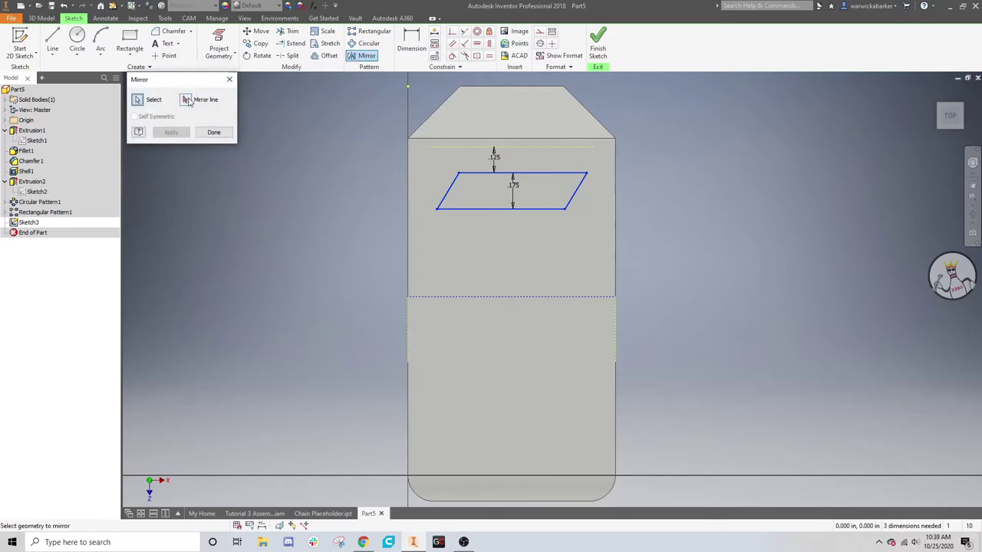
{"action": "left_click", "coordinate": [485, 297]}
{"action": "left_click", "coordinate": [171, 133]}
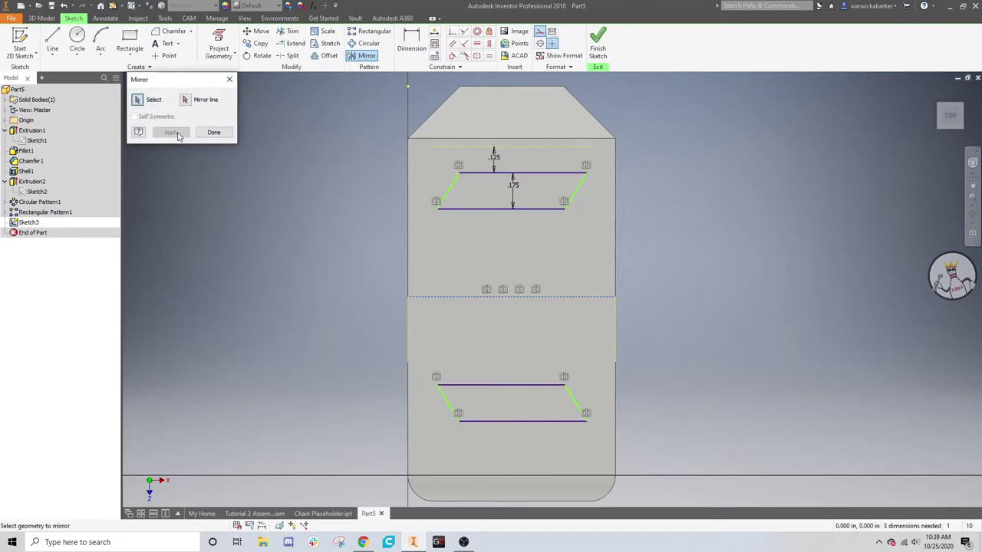
{"action": "left_click", "coordinate": [215, 132]}
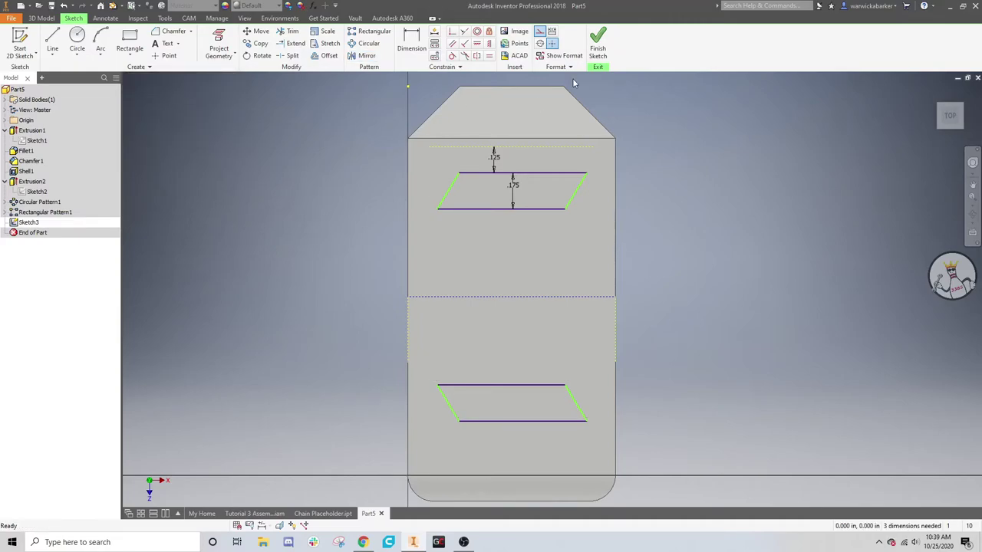
{"action": "left_click", "coordinate": [598, 46]}
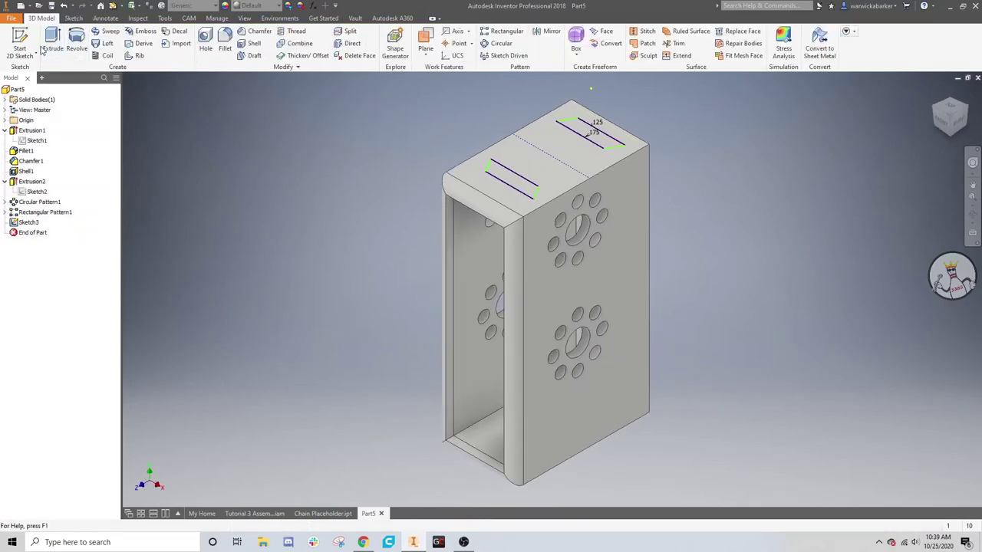
- Extrude both parallelogram profiles as a cut through the whole part (Extents All)
{"action": "left_click", "coordinate": [48, 42]}
{"action": "left_click", "coordinate": [529, 173]}
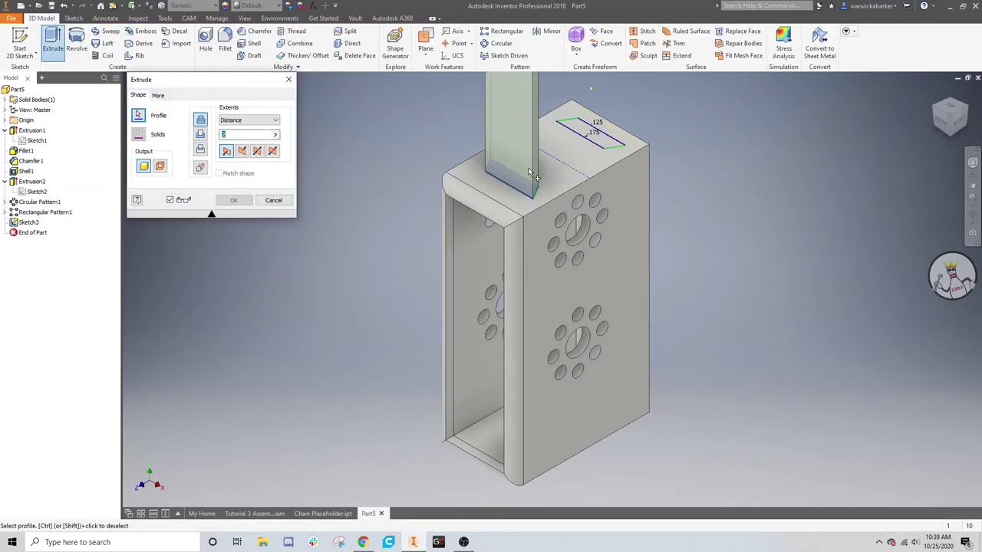
{"action": "left_click", "coordinate": [604, 147]}
{"action": "left_click", "coordinate": [198, 134]}
{"action": "left_click", "coordinate": [250, 120]}
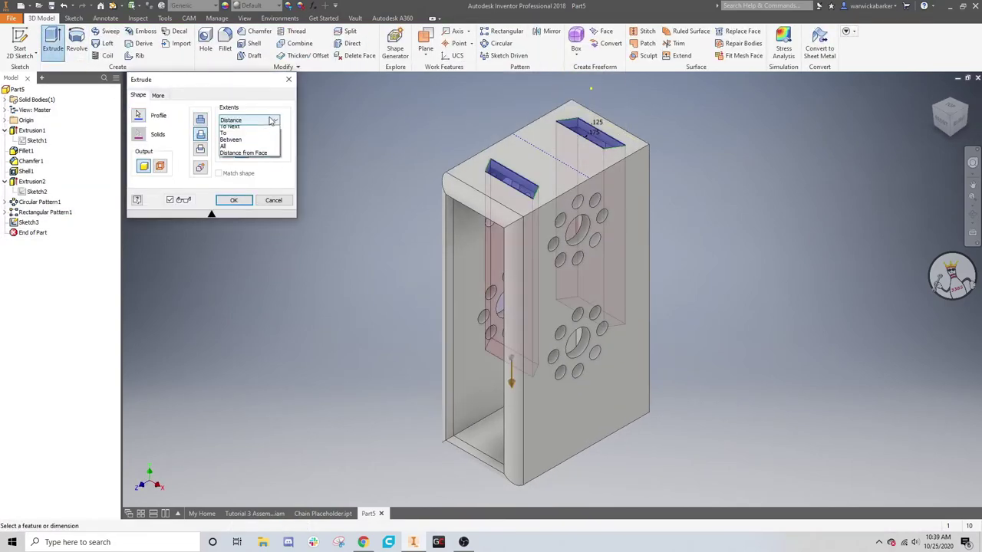
{"action": "left_click", "coordinate": [240, 161]}
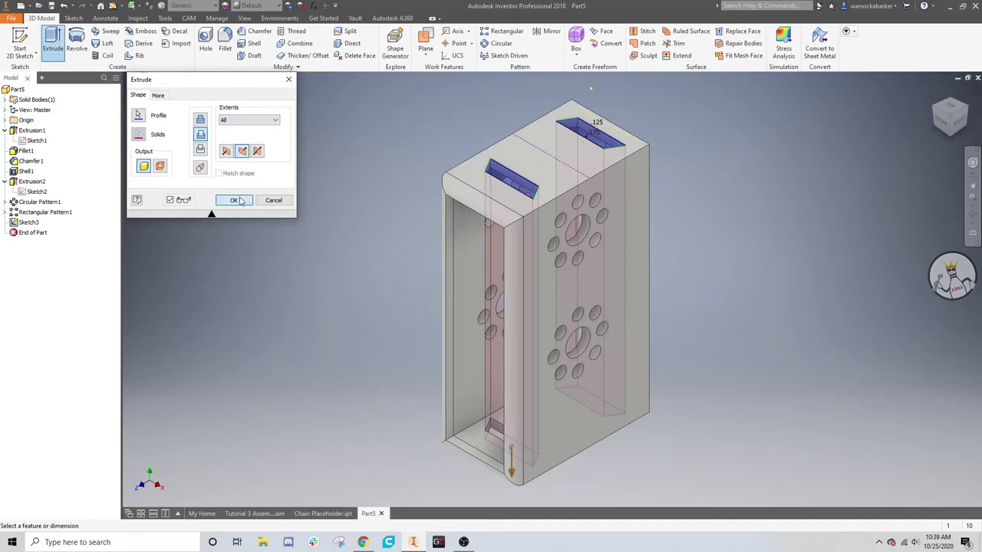
{"action": "left_click", "coordinate": [237, 200]}
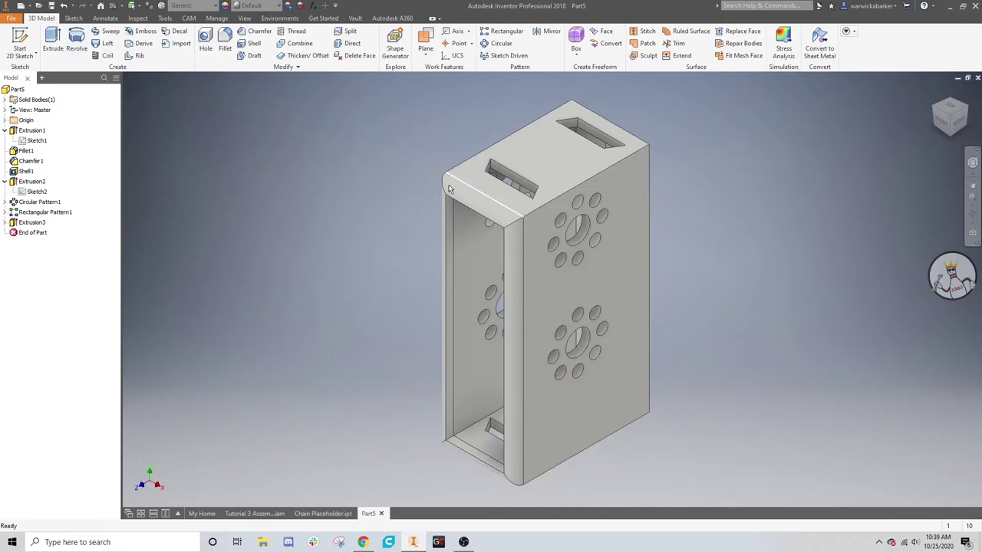
- Edit Extrusion3 and set its extent To a face on the part's underside
{"action": "double_click", "coordinate": [29, 223]}
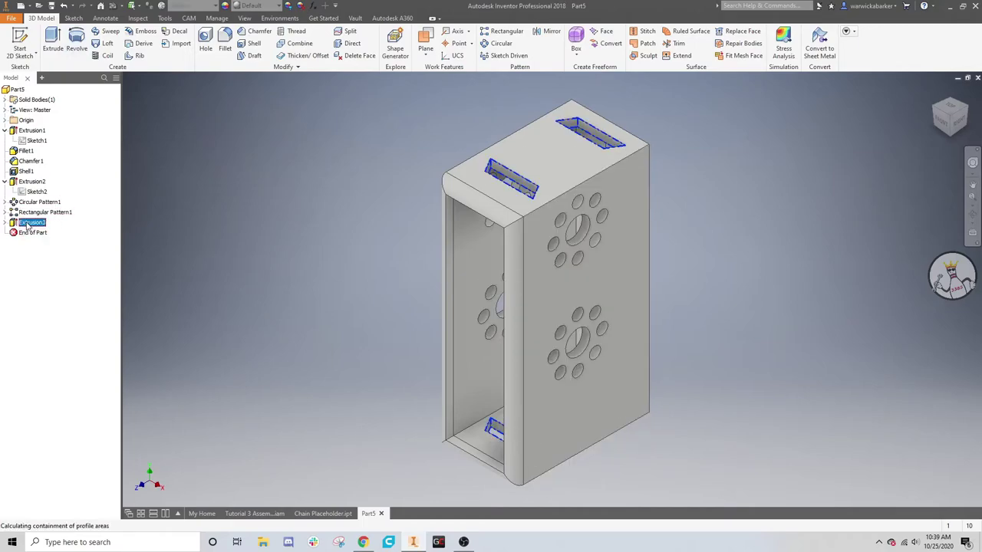
{"action": "left_click", "coordinate": [250, 120]}
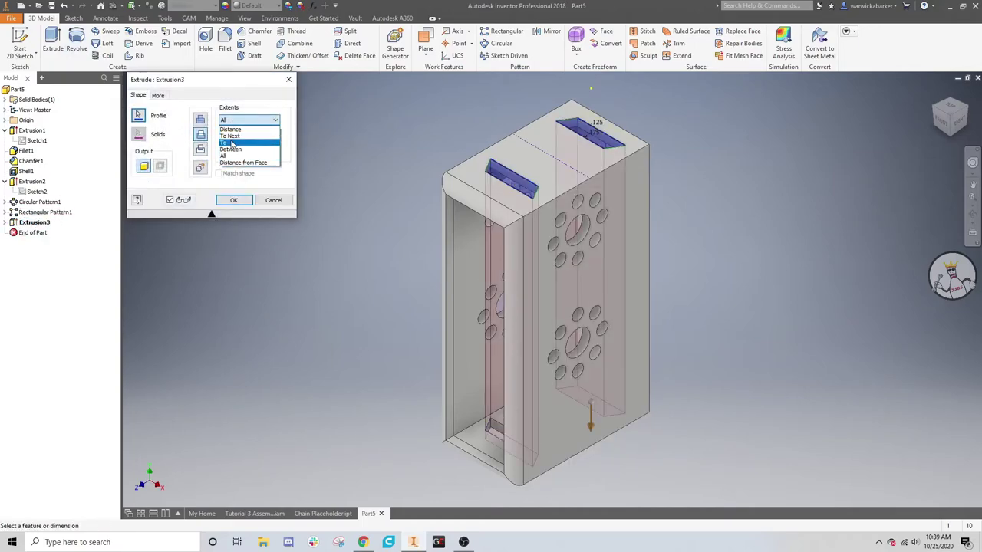
{"action": "left_click", "coordinate": [224, 143]}
{"action": "middle_click_drag", "start_coordinate": [537, 307], "coordinate": [591, 116], "text": "shift"}
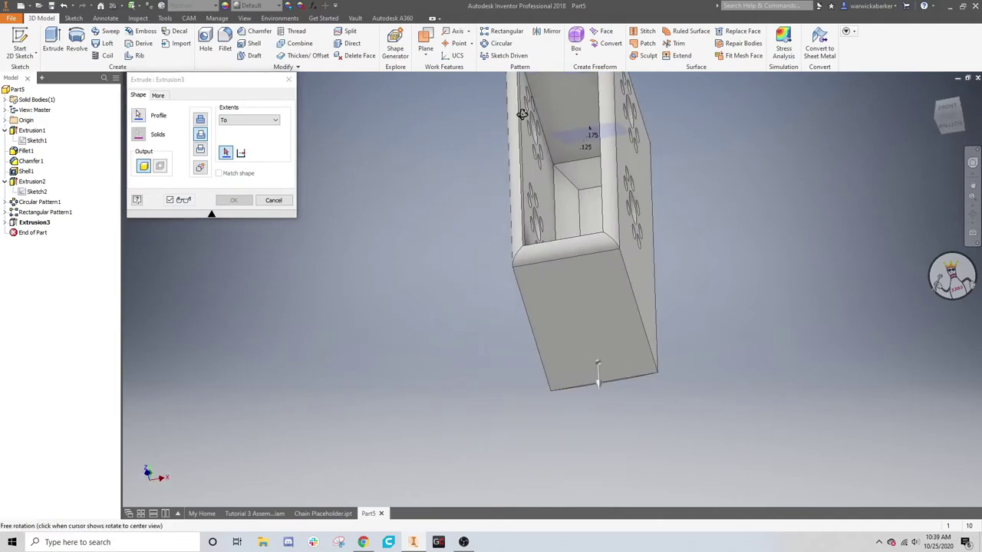
{"action": "left_click", "coordinate": [577, 115]}
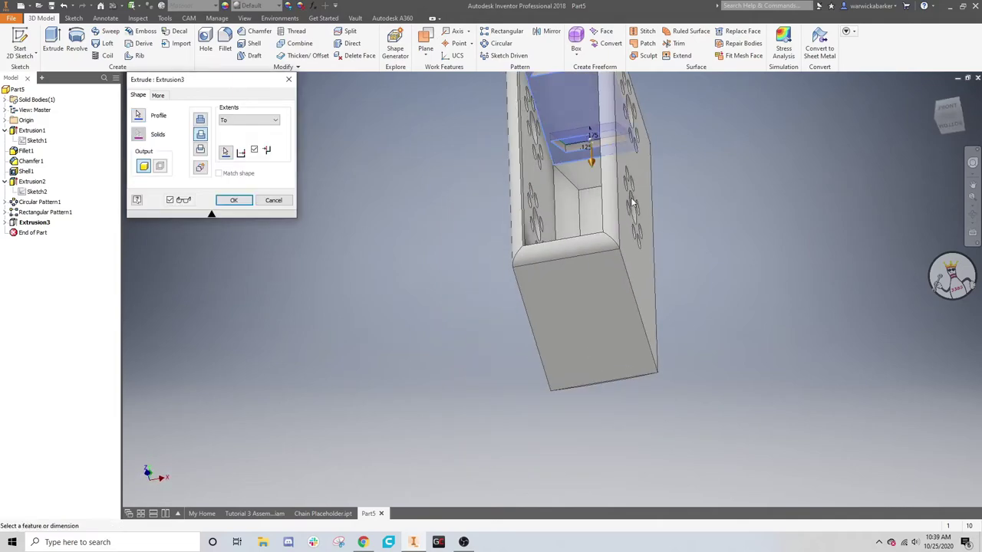
{"action": "middle_click_drag", "start_coordinate": [629, 199], "coordinate": [583, 114], "text": "shift"}
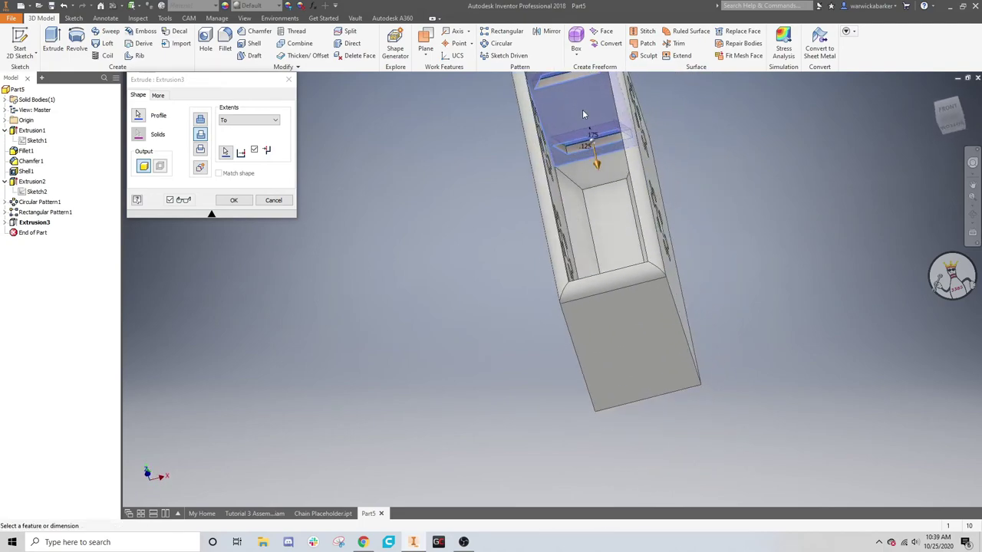
- Change Extrusion3's extent to Between and pick its start and end faces
{"action": "left_click", "coordinate": [256, 124]}
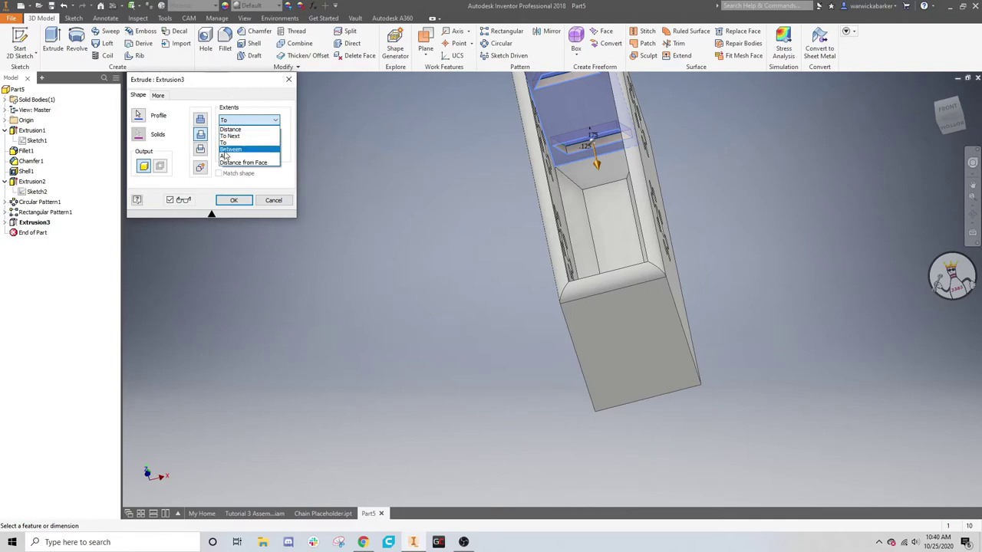
{"action": "left_click", "coordinate": [227, 150]}
{"action": "middle_click_drag", "start_coordinate": [598, 201], "coordinate": [637, 349], "text": "shift"}
{"action": "left_click", "coordinate": [642, 406]}
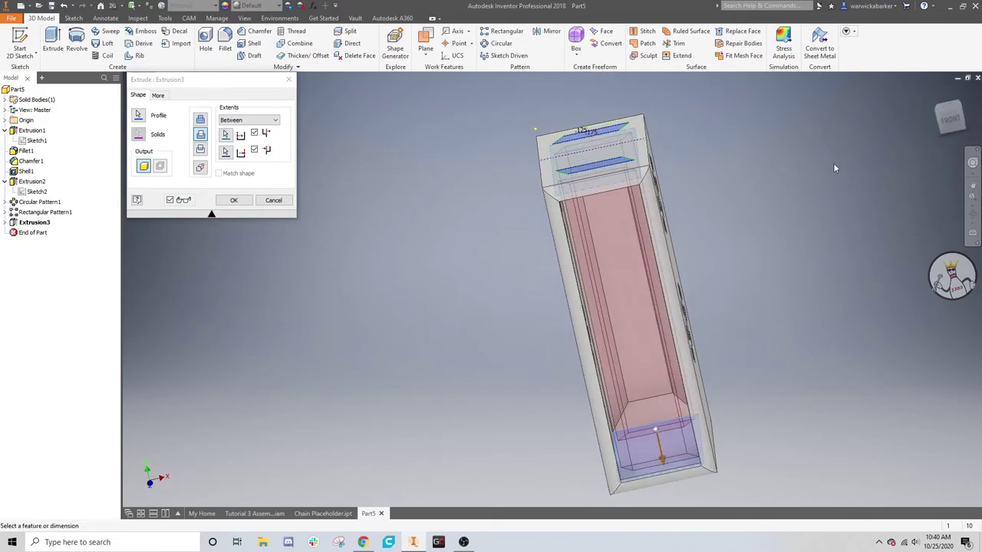
{"action": "left_click", "coordinate": [950, 120]}
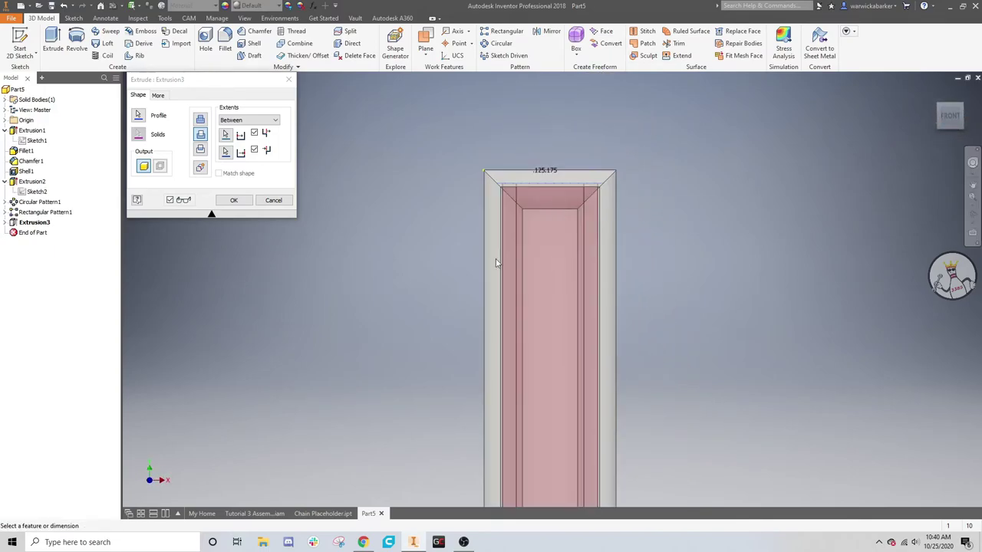
{"action": "middle_click_drag", "start_coordinate": [496, 264], "coordinate": [453, 255], "text": "shift"}
{"action": "left_click", "coordinate": [226, 151]}
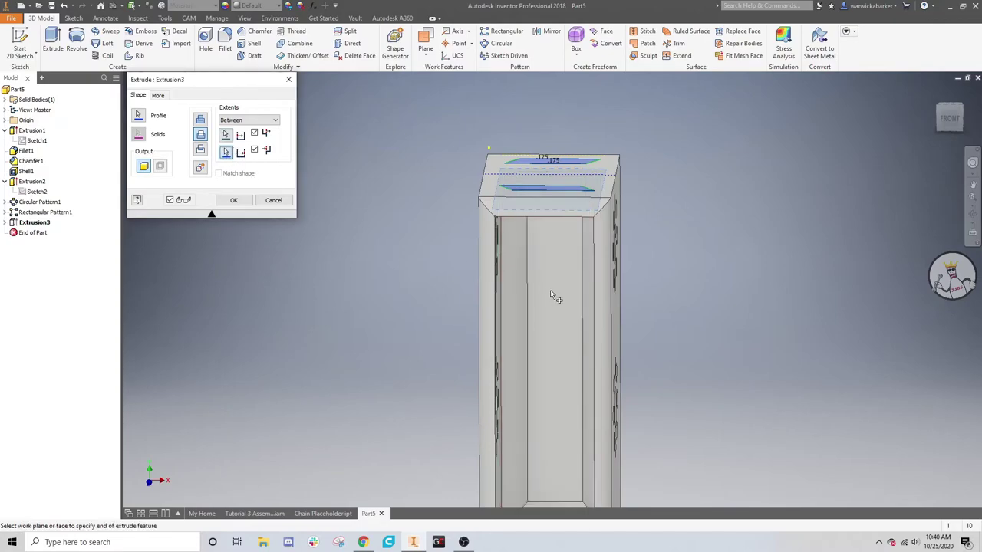
{"action": "middle_click_drag", "start_coordinate": [568, 502], "coordinate": [679, 398]}
{"action": "scroll", "coordinate": [583, 301], "scroll_direction": "up", "scroll_amount": 3}
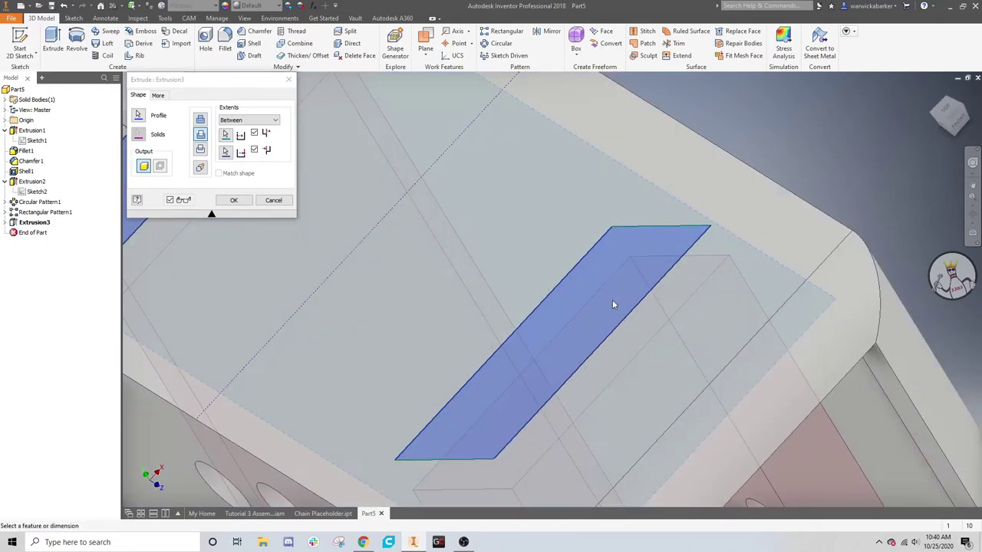
{"action": "scroll", "coordinate": [614, 302], "scroll_direction": "down", "scroll_amount": 4}
{"action": "middle_click_drag", "start_coordinate": [607, 291], "coordinate": [539, 279], "text": "shift"}
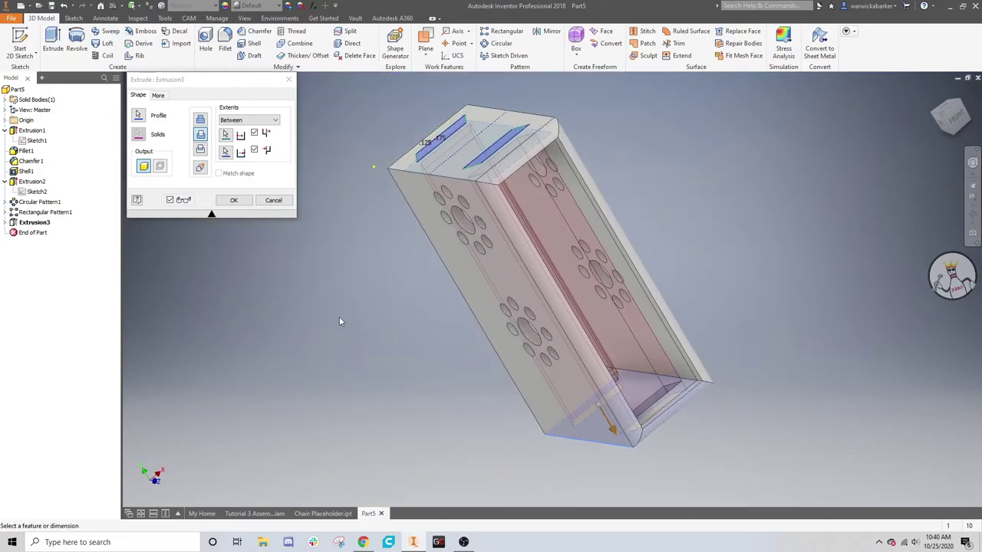
- Change Extrusion3's extent to To and end the slot cut at the picked inner face
{"action": "left_click", "coordinate": [239, 120]}
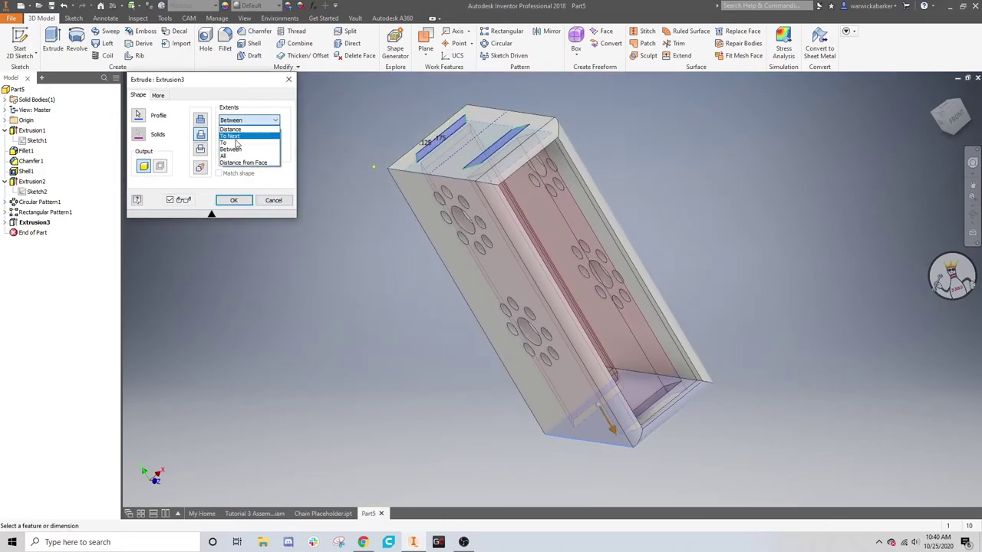
{"action": "left_click", "coordinate": [237, 144]}
{"action": "left_click", "coordinate": [246, 120]}
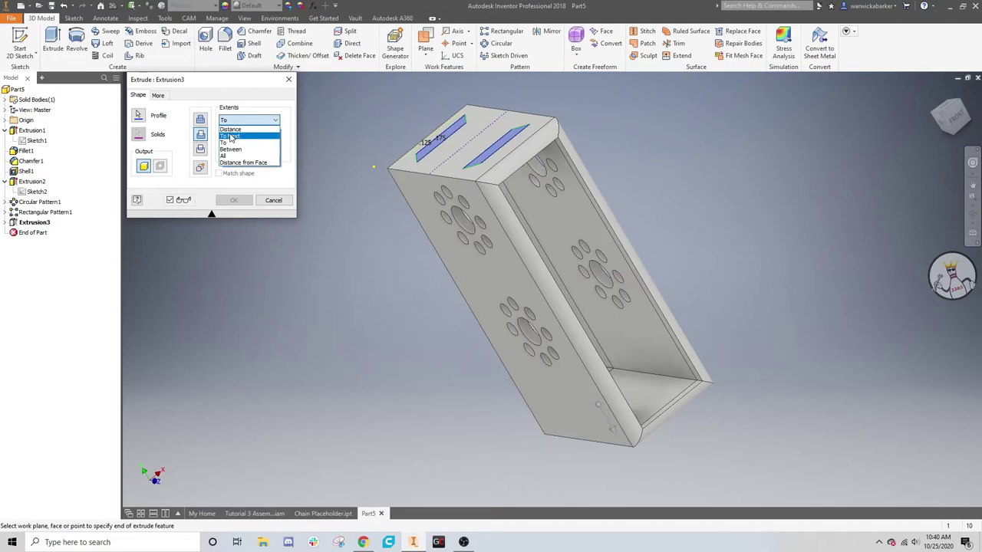
{"action": "left_click", "coordinate": [234, 135]}
{"action": "middle_click_drag", "start_coordinate": [535, 178], "coordinate": [523, 170], "text": "shift"}
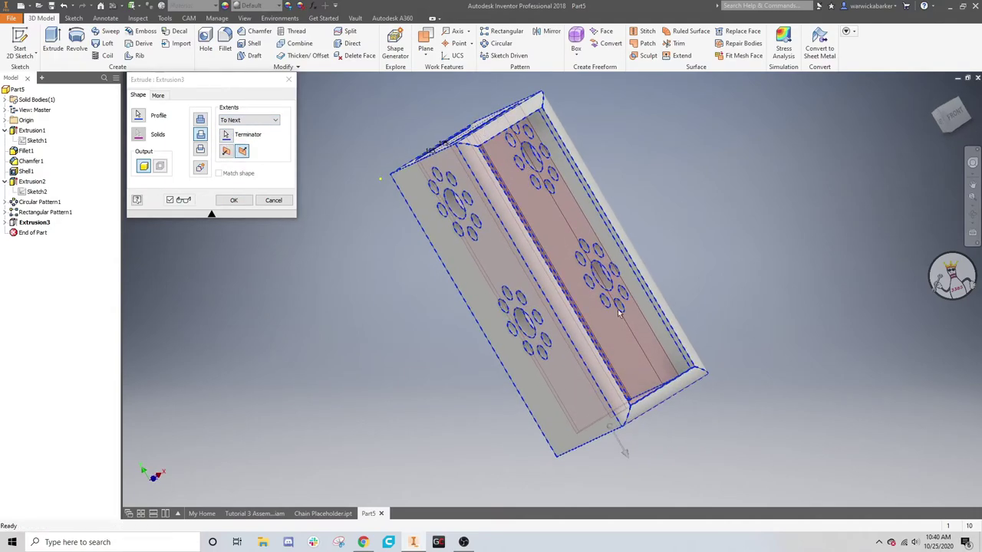
{"action": "middle_click_drag", "start_coordinate": [619, 313], "coordinate": [618, 354], "text": "shift"}
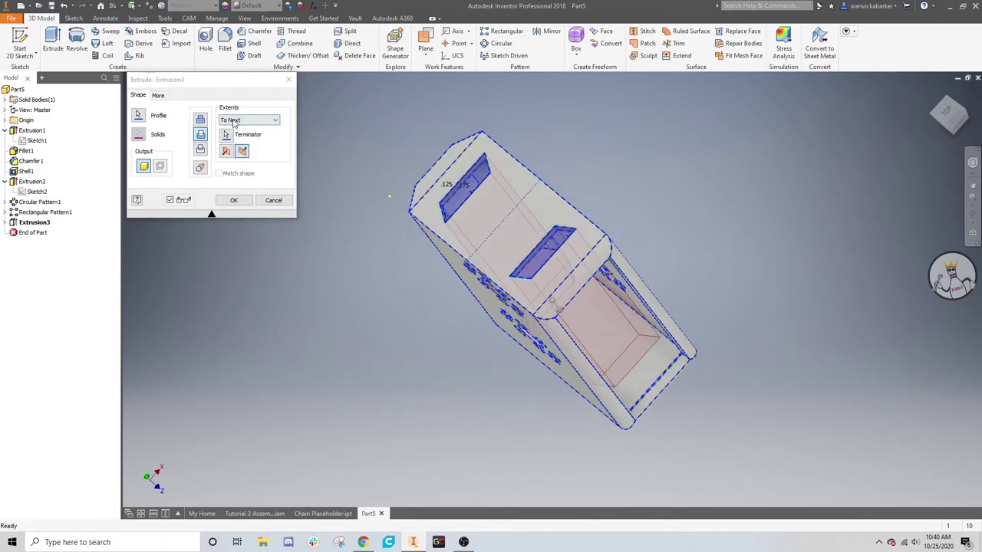
{"action": "left_click", "coordinate": [249, 120]}
{"action": "left_click", "coordinate": [234, 144]}
{"action": "middle_click_drag", "start_coordinate": [481, 230], "coordinate": [491, 176], "text": "shift"}
{"action": "left_click", "coordinate": [506, 146]}
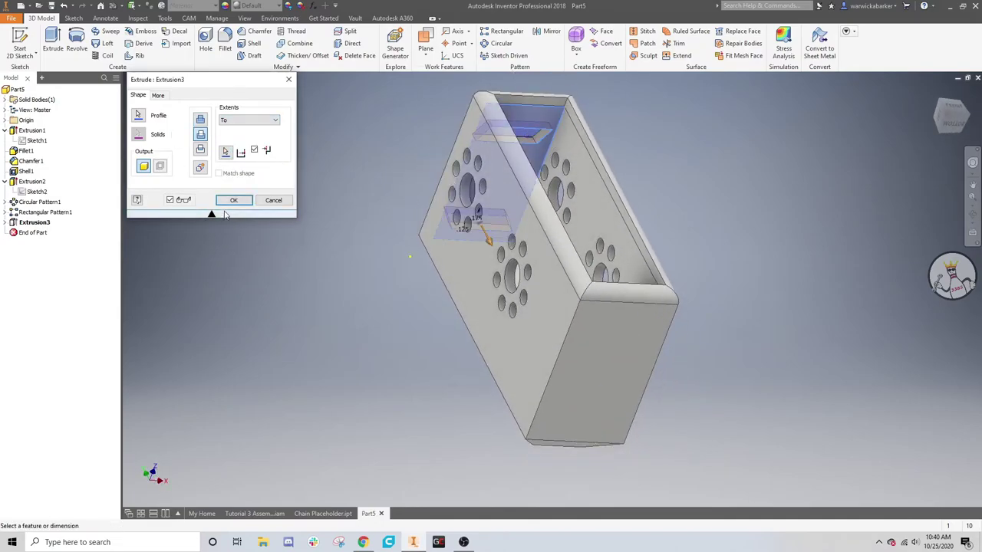
{"action": "left_click", "coordinate": [234, 201]}
{"action": "left_click", "coordinate": [935, 93]}
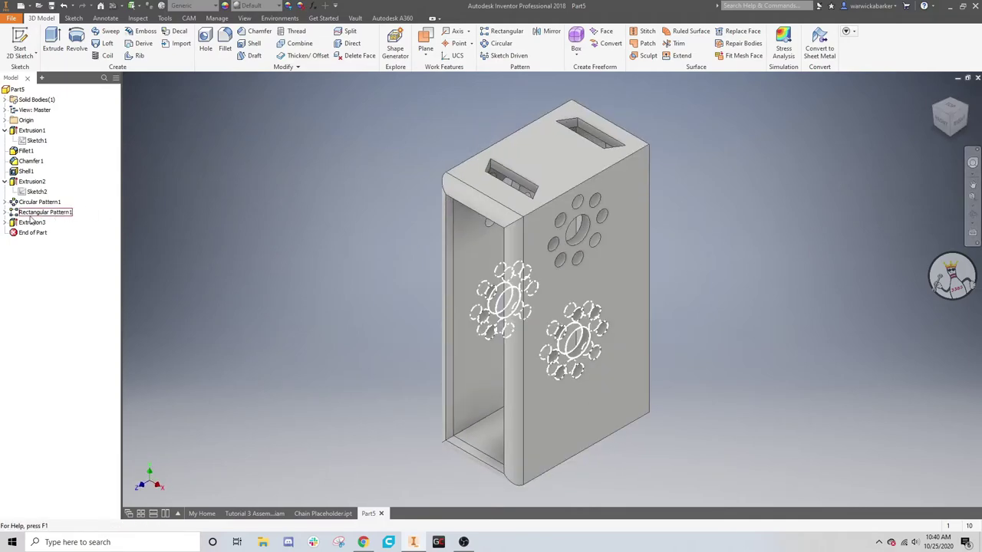
- Create a work plane offset downward from the box's top face
{"action": "left_click", "coordinate": [5, 121]}
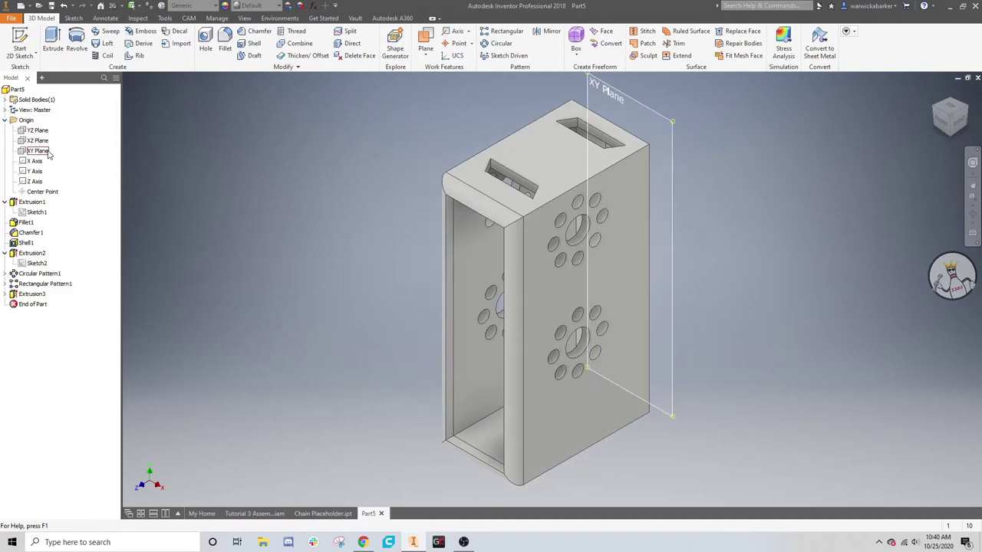
{"action": "left_click", "coordinate": [426, 51]}
{"action": "left_click", "coordinate": [456, 95]}
{"action": "left_click", "coordinate": [552, 163]}
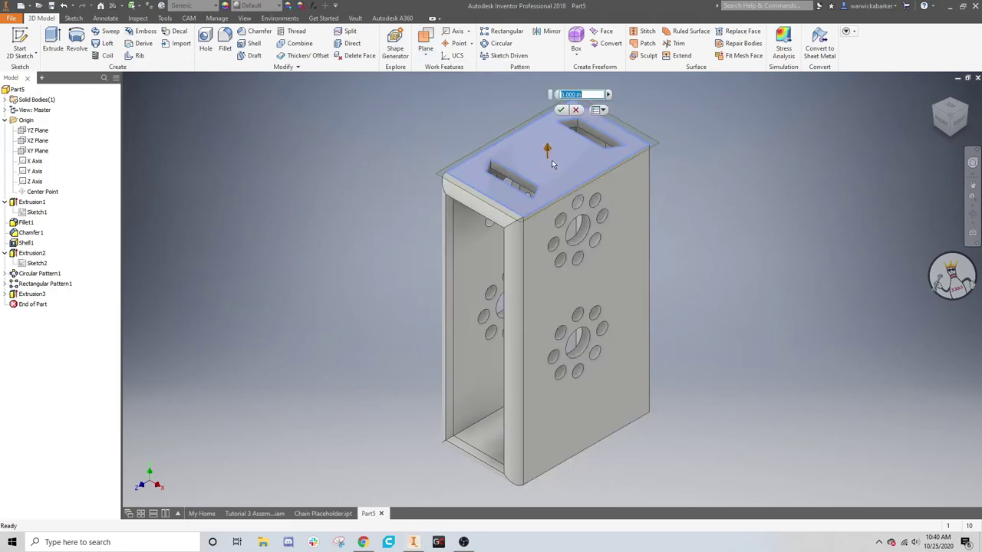
{"action": "left_click_drag", "start_coordinate": [548, 152], "coordinate": [563, 314]}
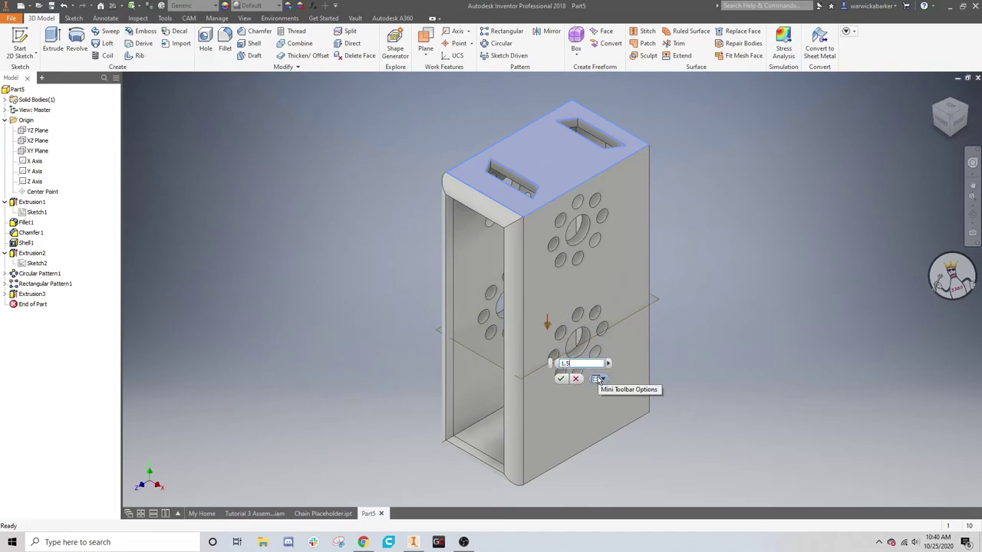
{"action": "key", "text": "Return"}
- Edit Work Plane1's offset to 1.5 in
{"action": "right_click", "coordinate": [257, 311]}
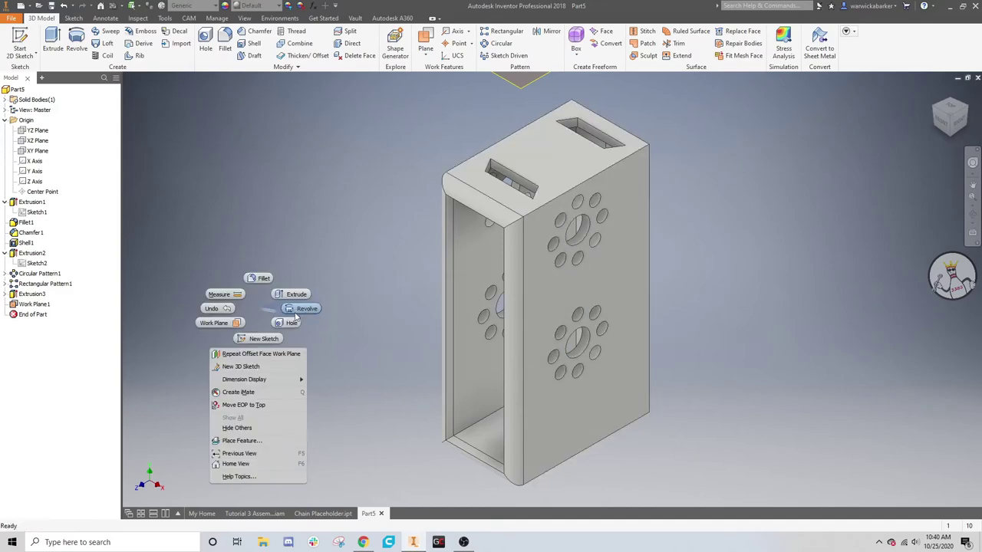
{"action": "key", "text": "Escape"}
{"action": "double_click", "coordinate": [34, 305]}
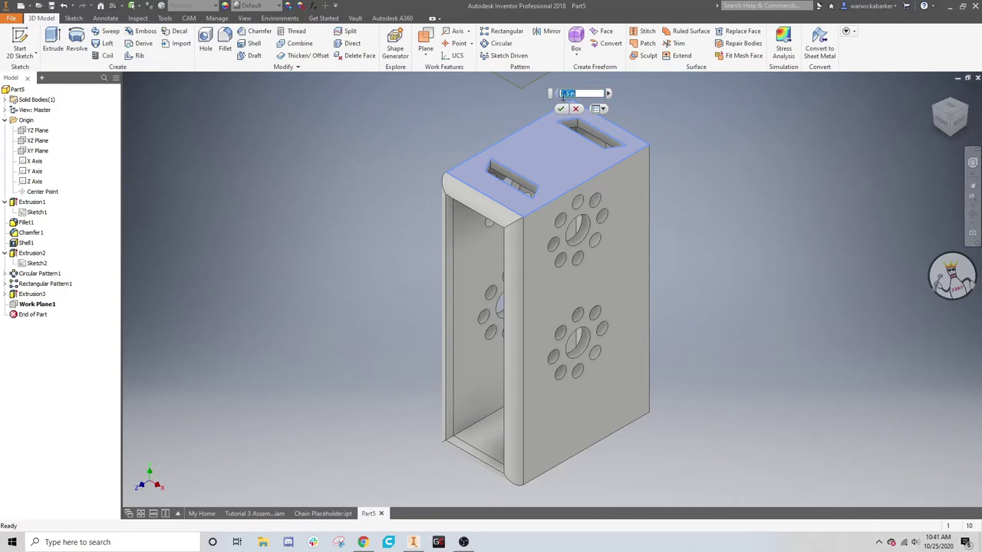
{"action": "key", "text": "Return"}
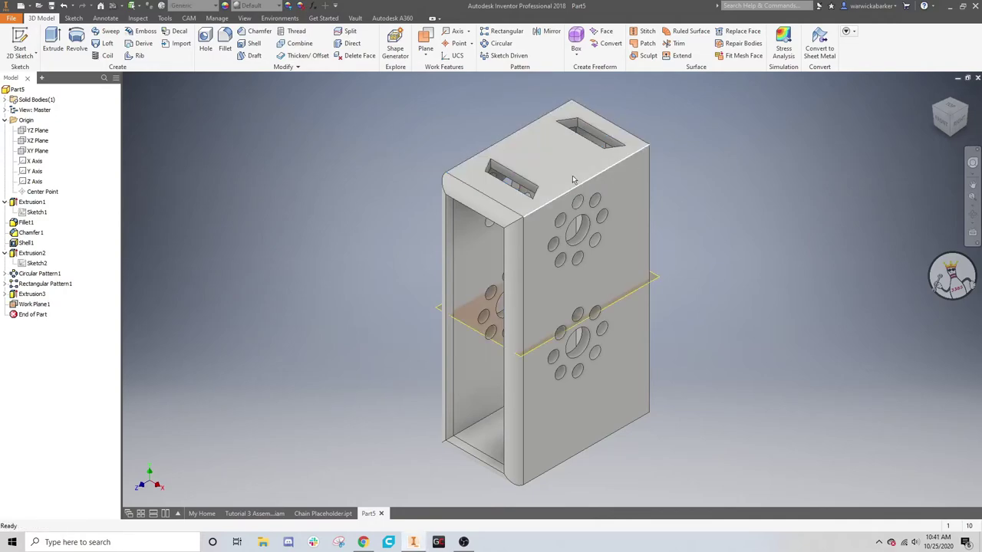
- Mirror the Extrusion3 slot cut across Work Plane1 onto the bottom
{"action": "left_click", "coordinate": [32, 294]}
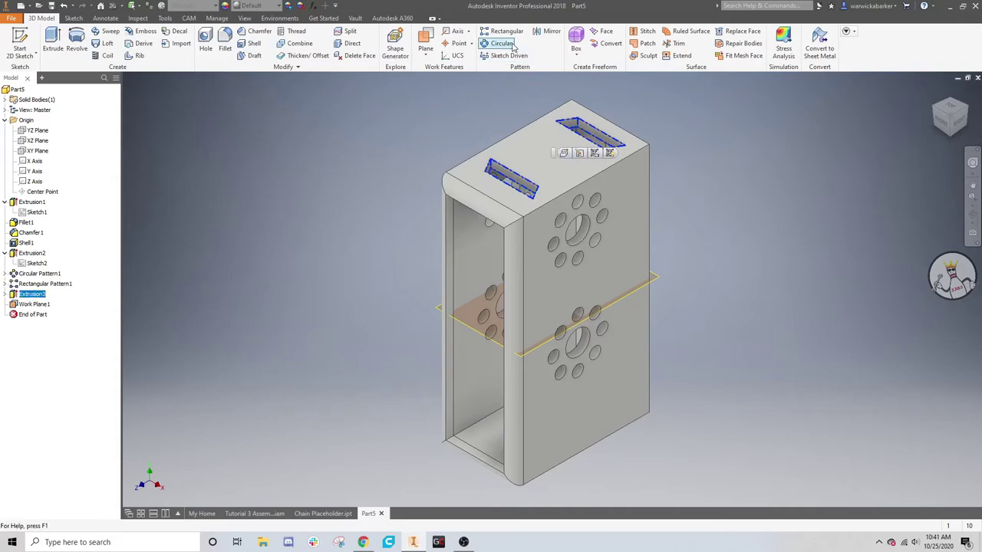
{"action": "left_click", "coordinate": [537, 36]}
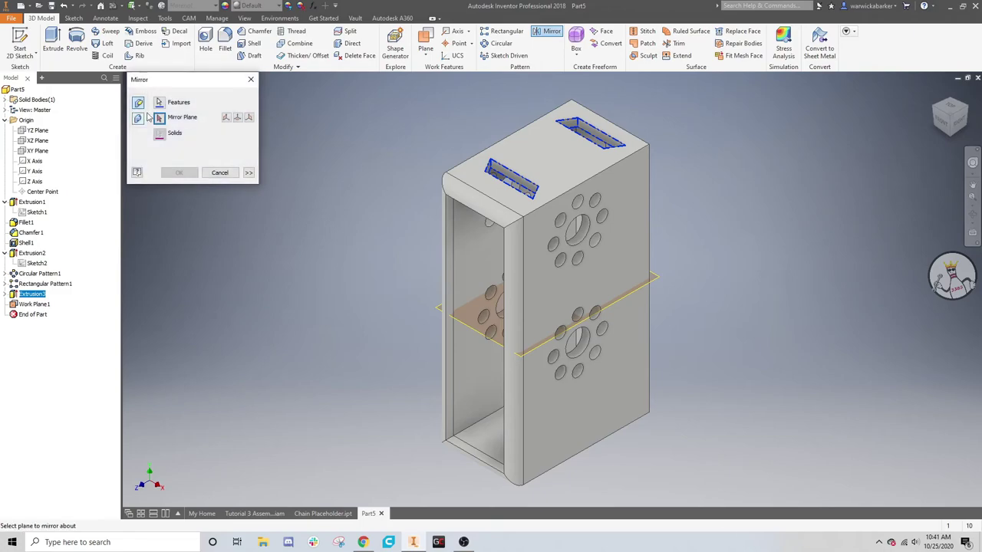
{"action": "left_click", "coordinate": [478, 336]}
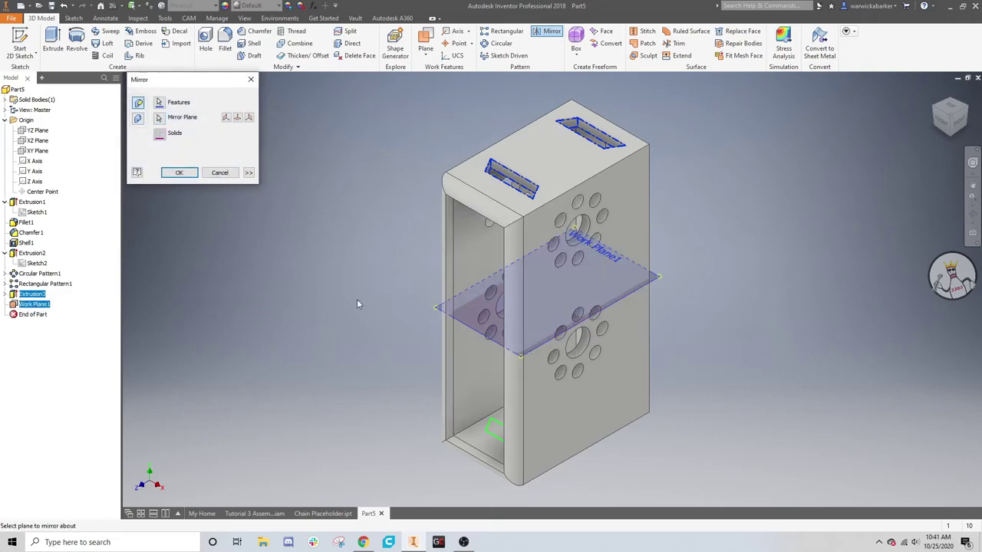
{"action": "left_click", "coordinate": [178, 174]}
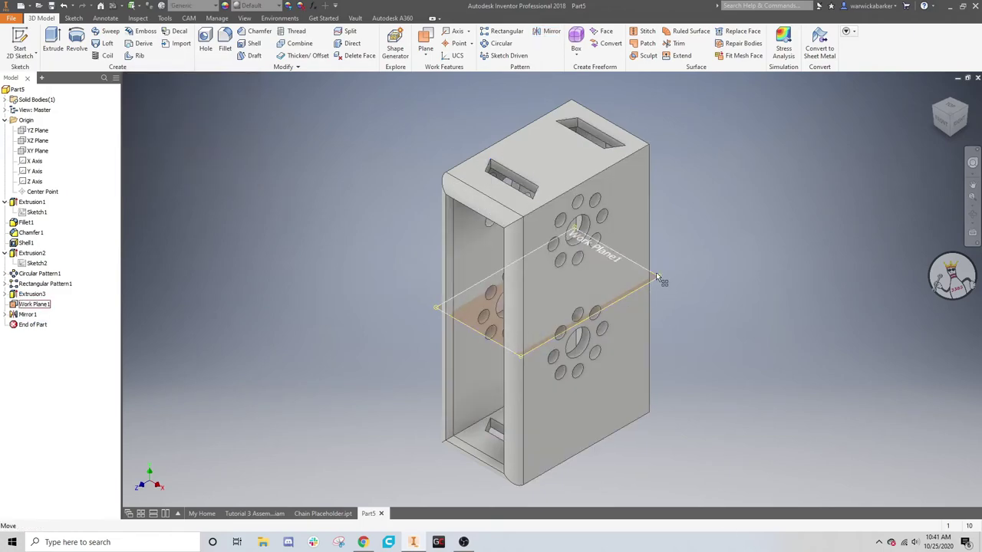
{"action": "middle_click_drag", "start_coordinate": [656, 272], "coordinate": [901, 191], "text": "shift"}
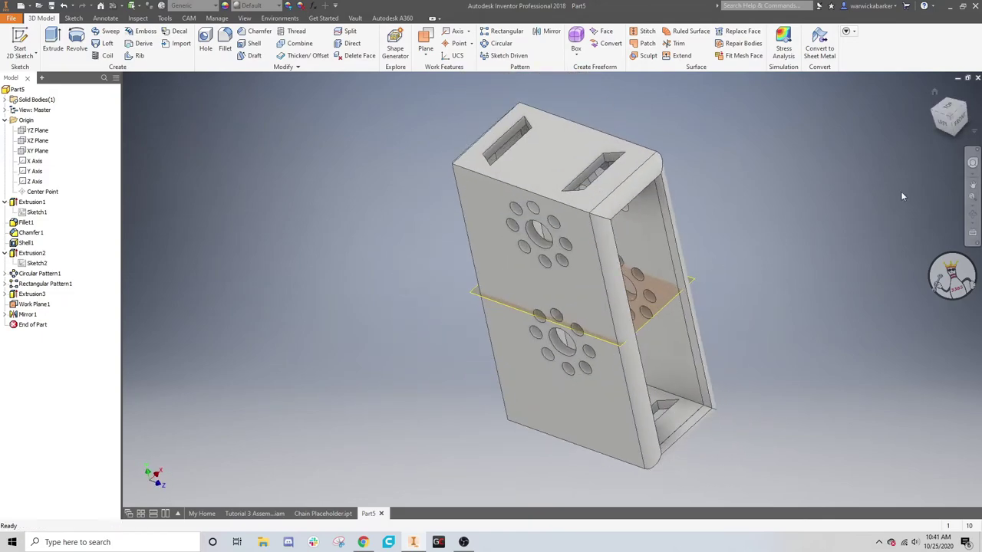
{"action": "left_click", "coordinate": [934, 91]}
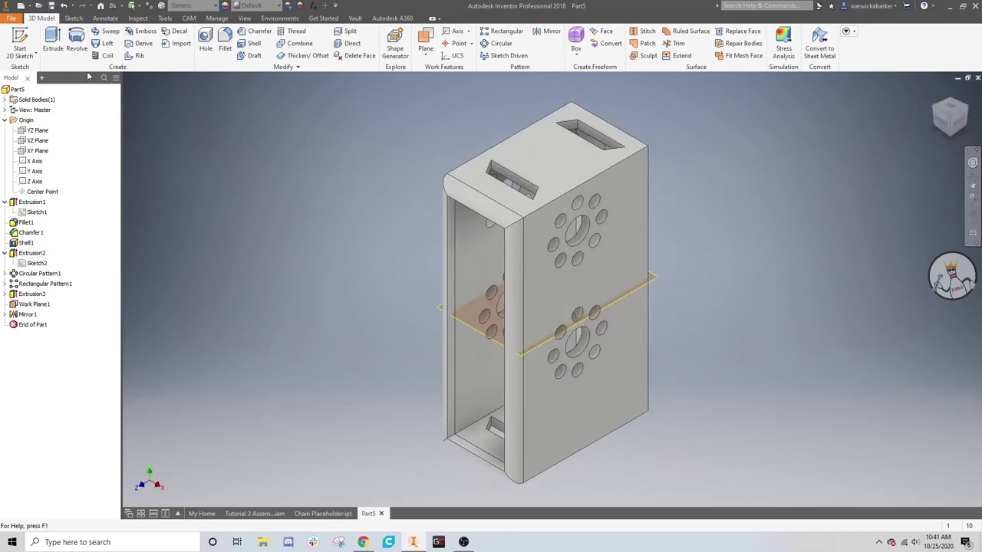
- Turn off Work Plane1's visibility
{"action": "left_click", "coordinate": [34, 304]}
{"action": "right_click", "coordinate": [34, 306]}
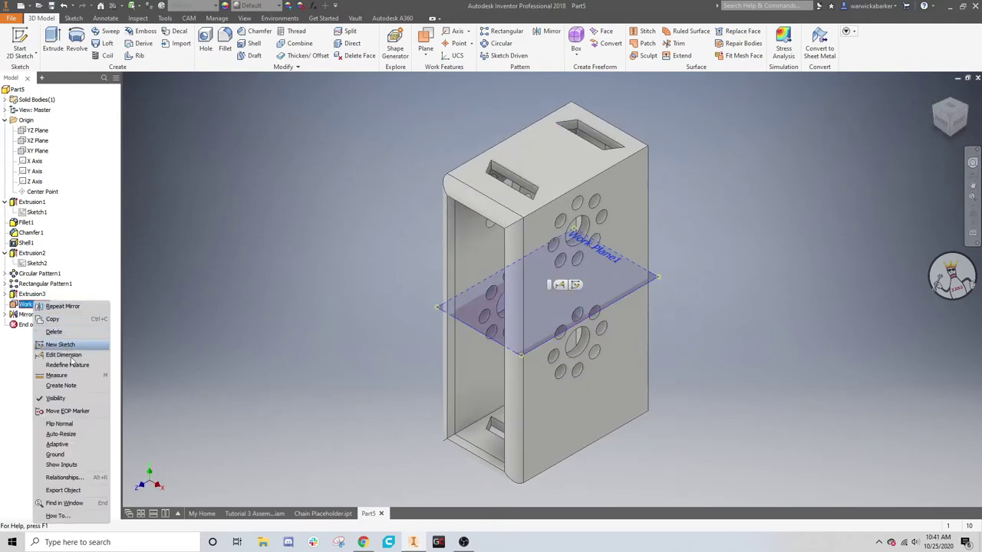
{"action": "left_click", "coordinate": [71, 400]}
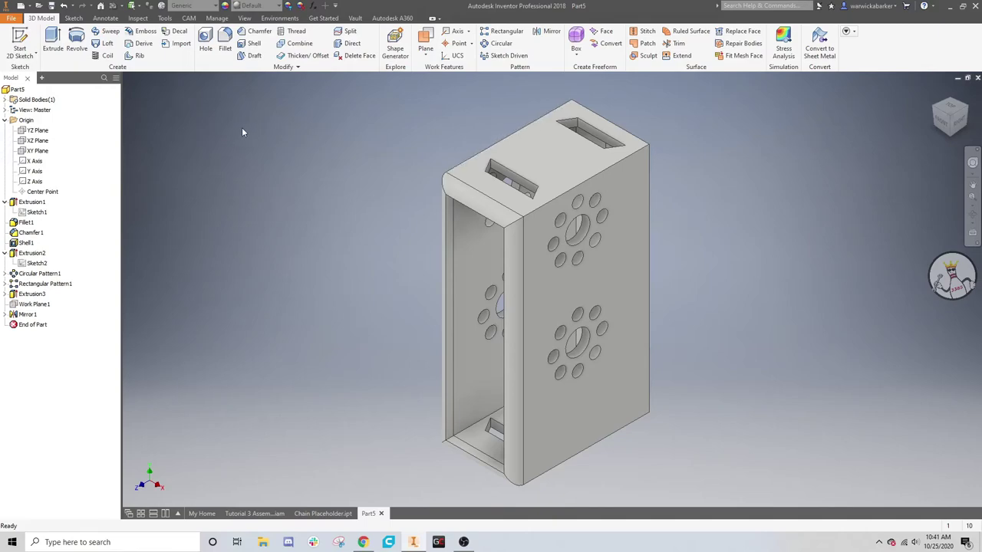
- Sketch on the top face, add a hole-centre point, and finish Sketch4
{"action": "left_click", "coordinate": [26, 43]}
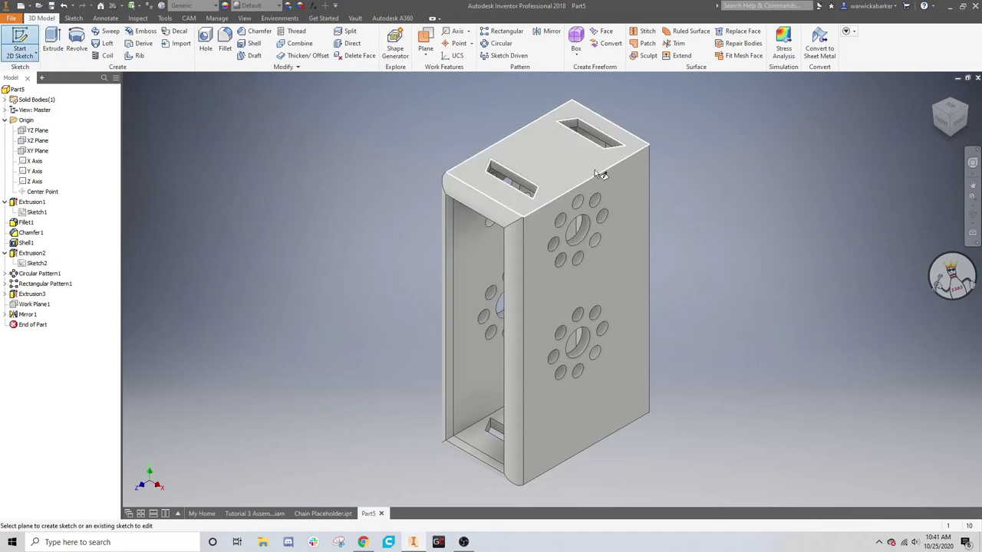
{"action": "left_click", "coordinate": [571, 155]}
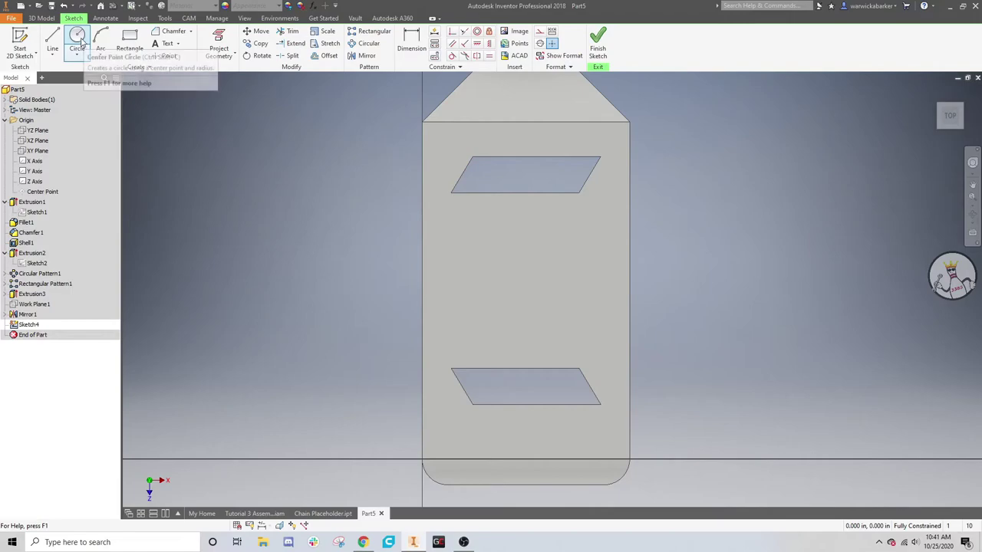
{"action": "left_click", "coordinate": [166, 56]}
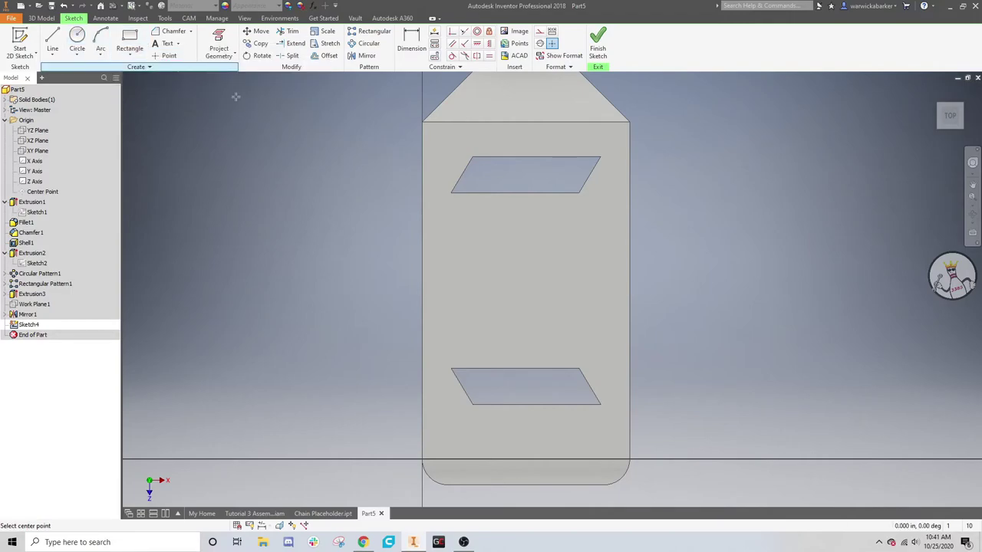
{"action": "left_click", "coordinate": [472, 309]}
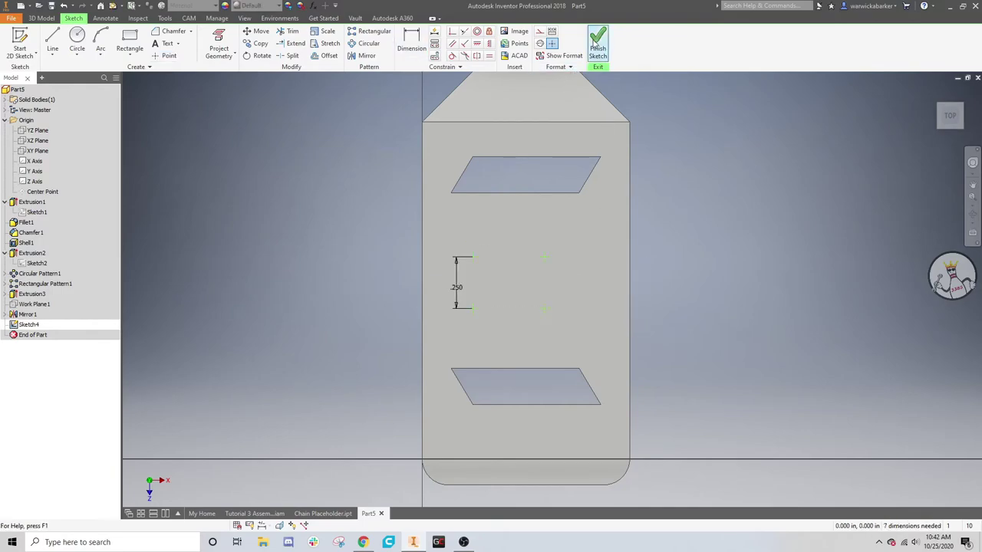
{"action": "left_click", "coordinate": [598, 48]}
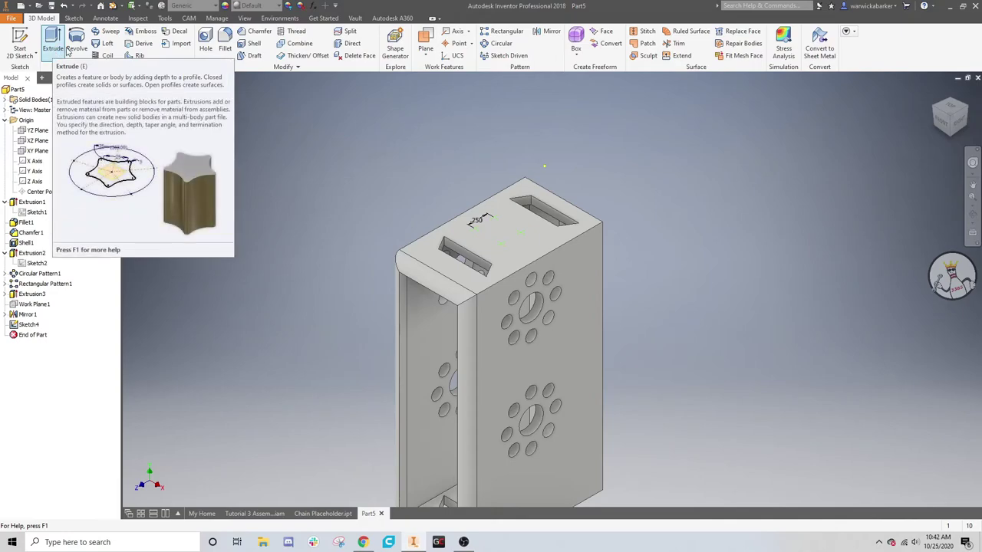
- Start a counterbored Hole with 6 mm counterbore diameter and 3.7mm hole diameter
{"action": "left_click", "coordinate": [206, 42]}
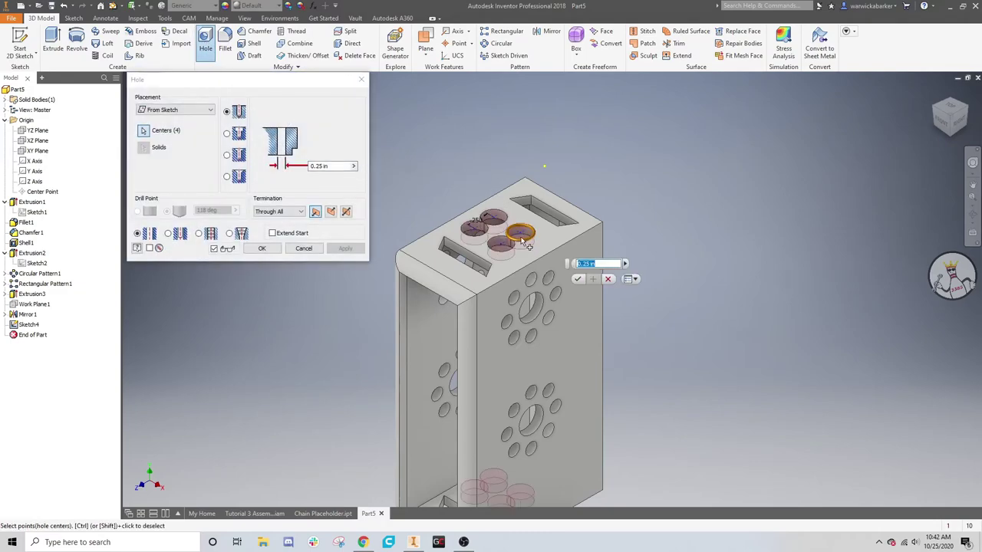
{"action": "scroll", "coordinate": [521, 244], "scroll_direction": "down", "scroll_amount": 3}
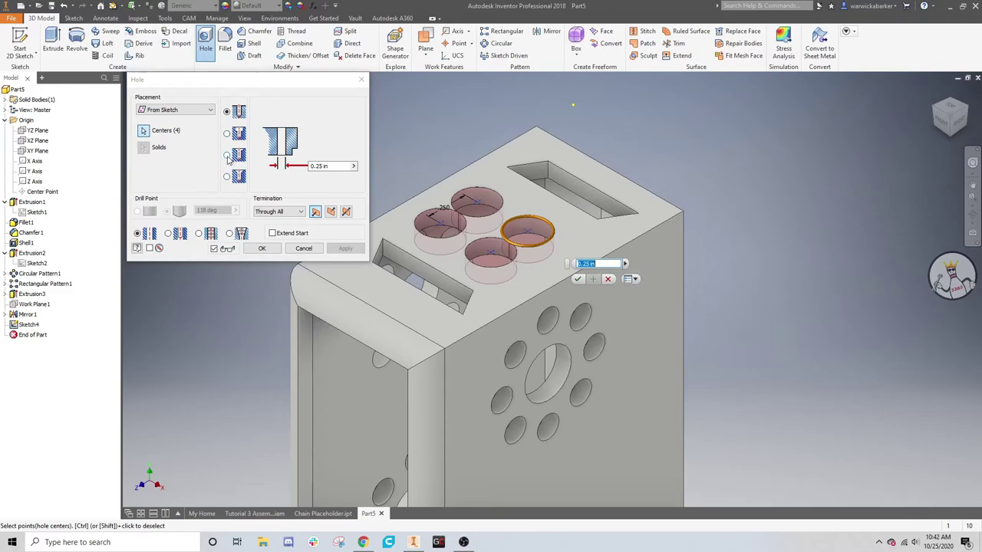
{"action": "left_click", "coordinate": [226, 134]}
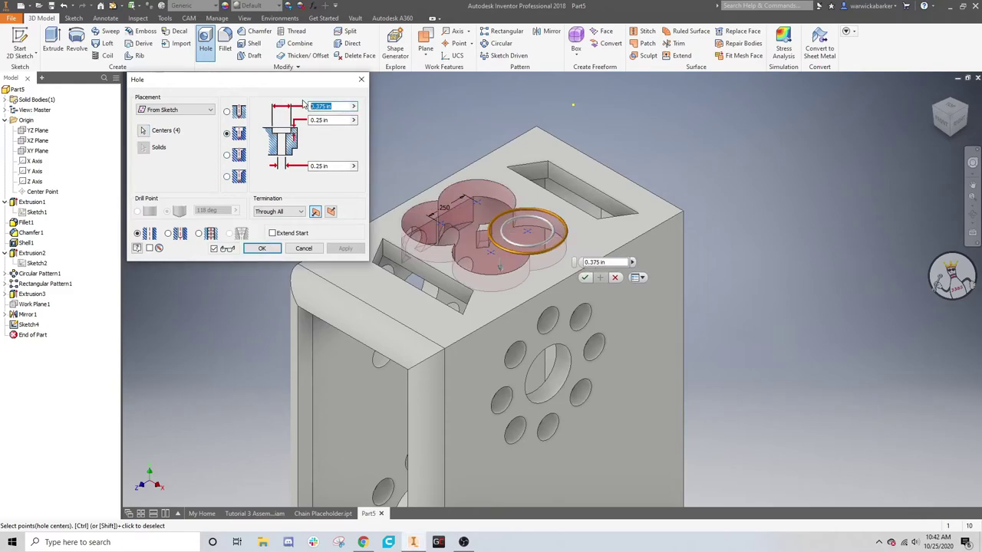
{"action": "key", "text": "BackSpace"}
{"action": "type", "text": "6mm"}
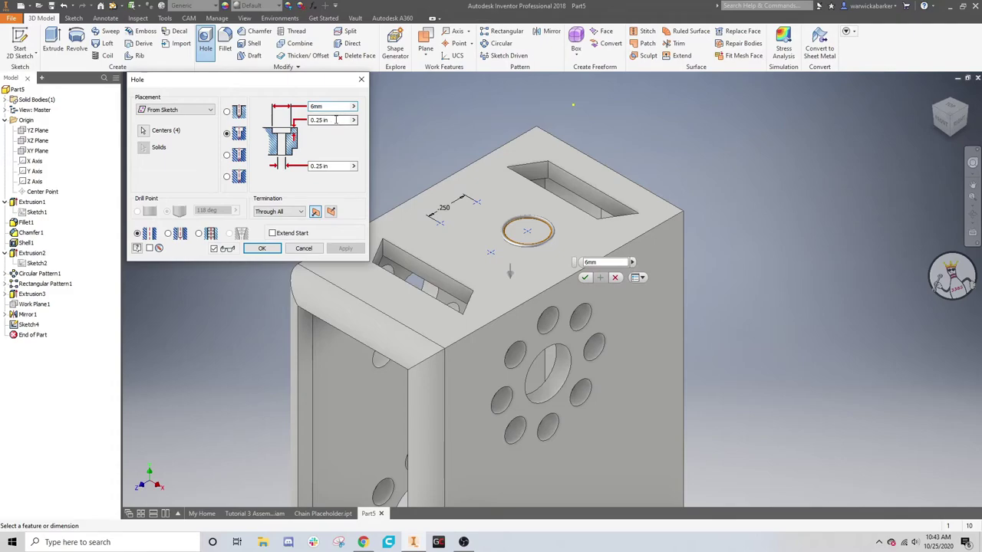
{"action": "key", "text": "Tab"}
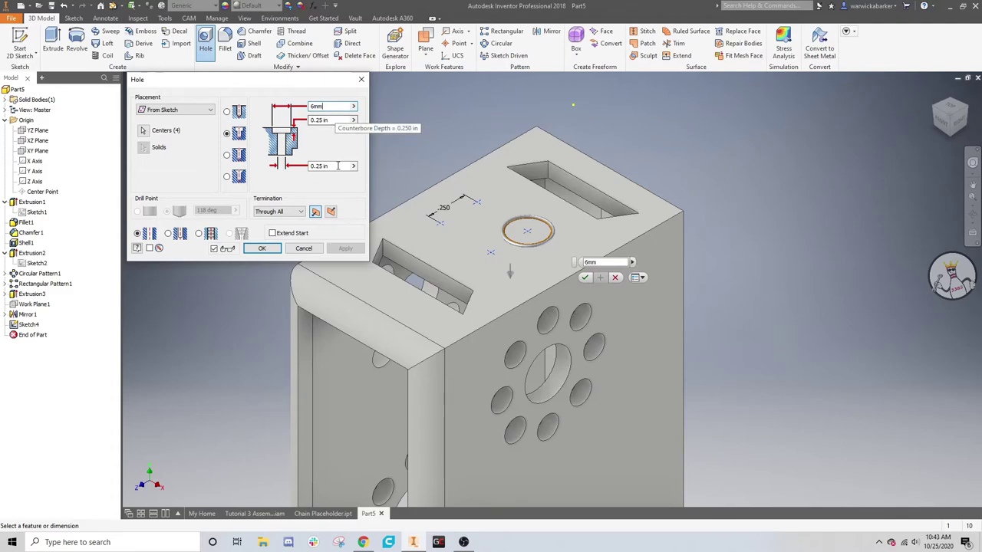
{"action": "key", "text": "Tab"}
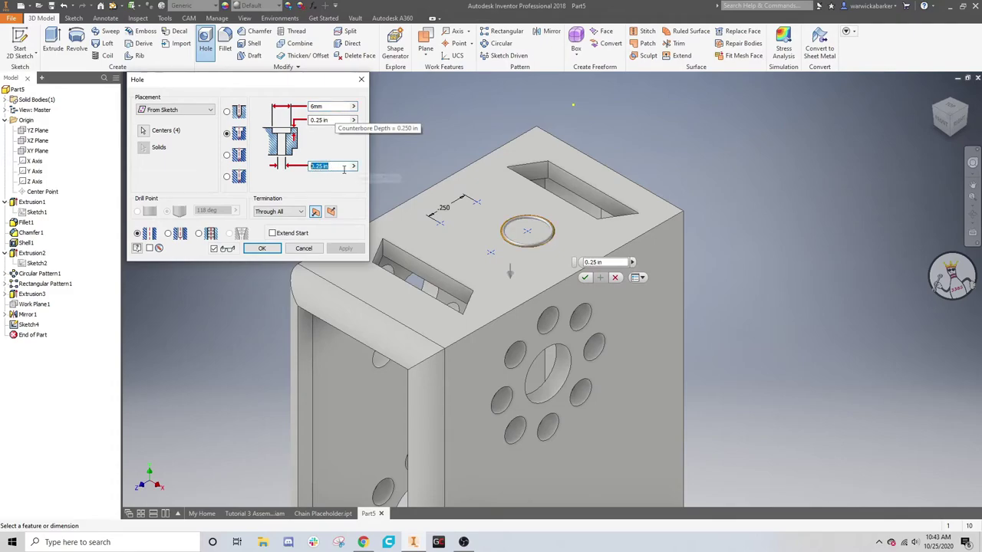
{"action": "type", "text": "3.7"}
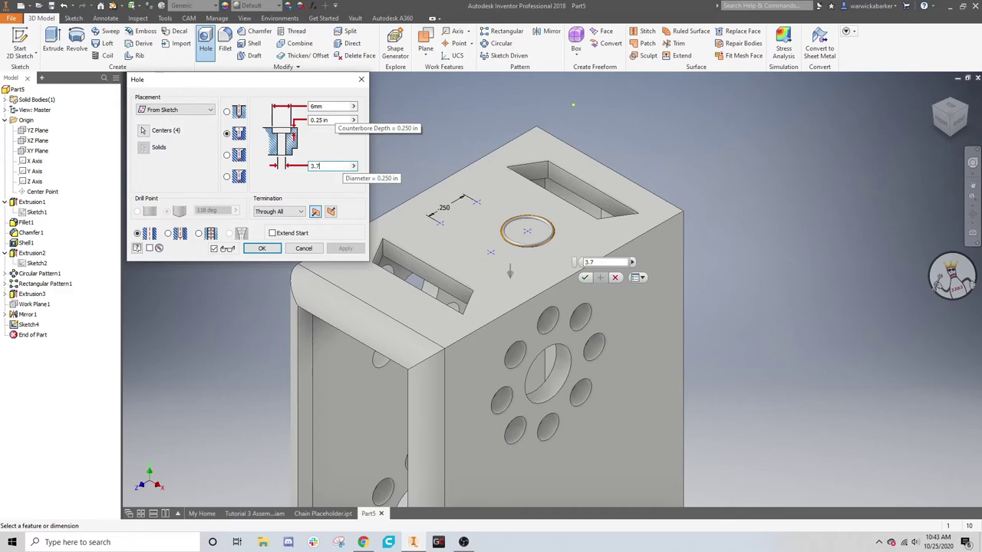
{"action": "type", "text": "mm"}
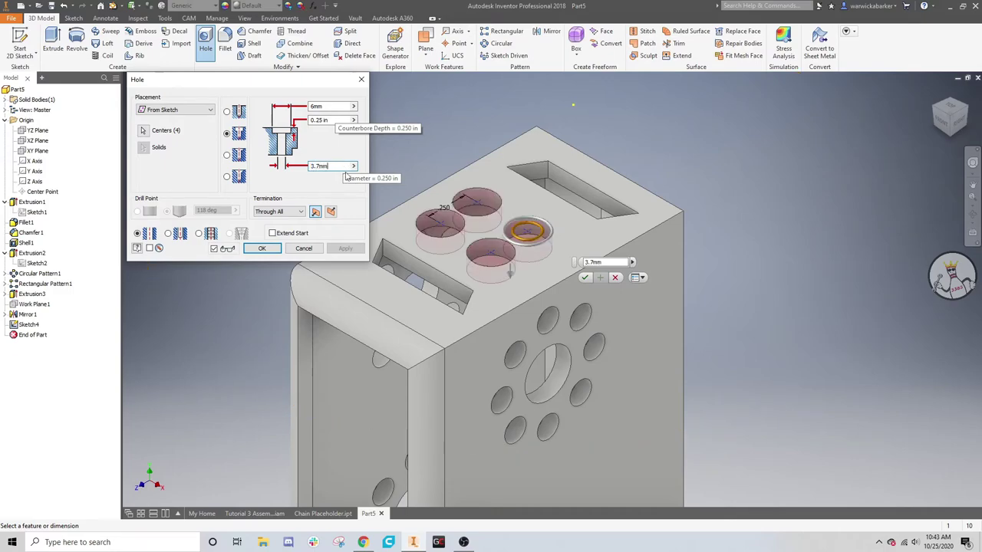
- Clear the counterbore depth field to set it to .05
{"action": "middle_click_drag", "start_coordinate": [537, 230], "coordinate": [479, 390], "text": "shift"}
{"action": "scroll", "coordinate": [617, 277], "scroll_direction": "down", "scroll_amount": 3}
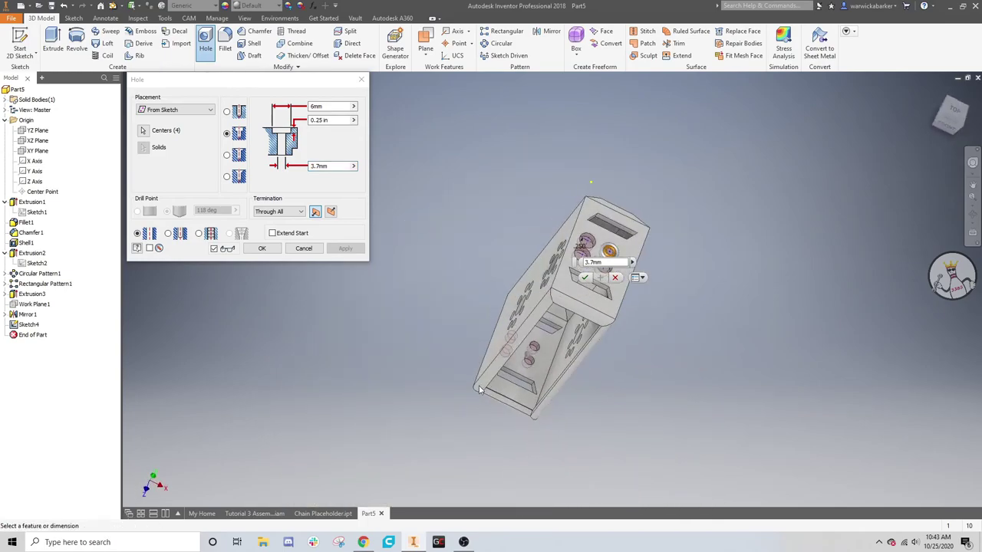
{"action": "left_click", "coordinate": [932, 96]}
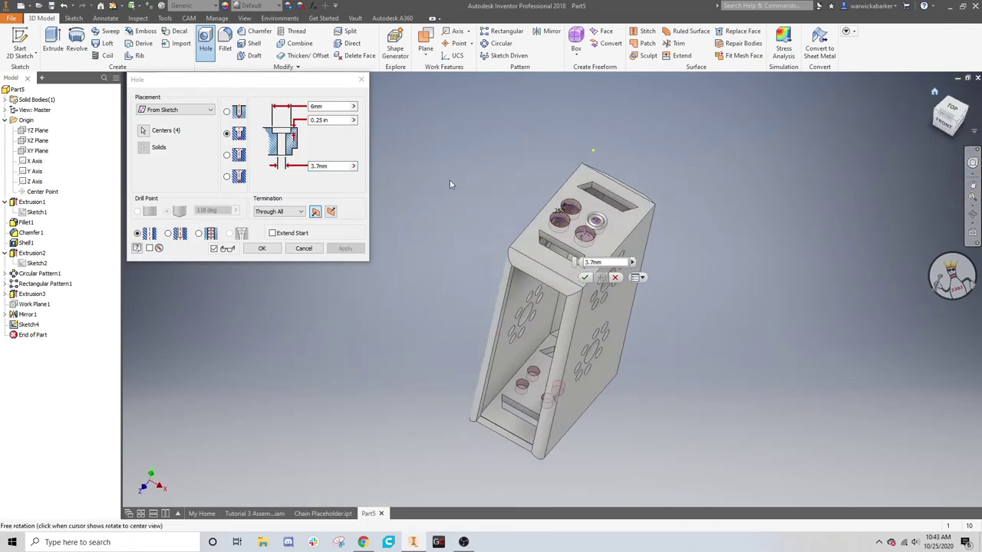
{"action": "left_click", "coordinate": [330, 108]}
{"action": "key", "text": "Tab"}
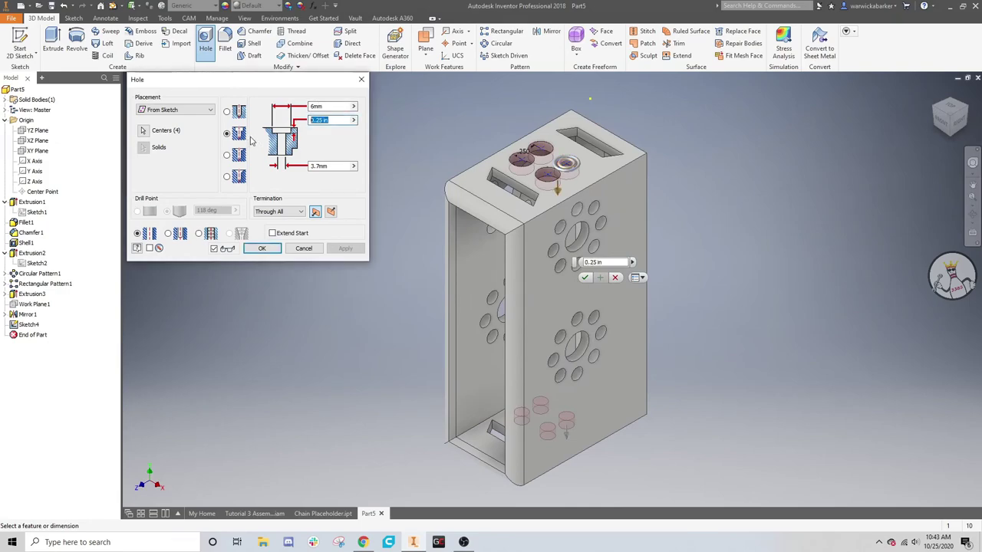
{"action": "key", "text": "BackSpace"}
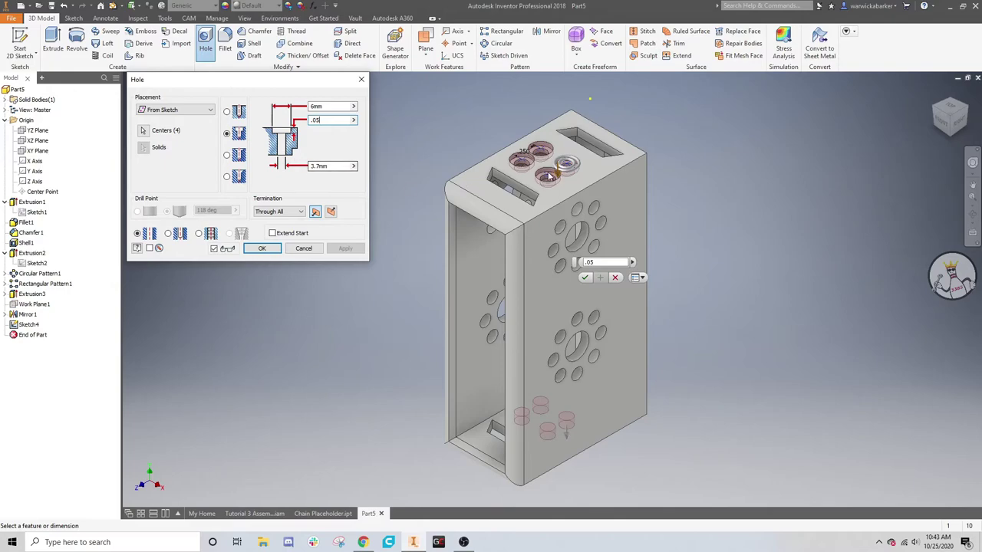
{"action": "scroll", "coordinate": [537, 173], "scroll_direction": "down", "scroll_amount": 5}
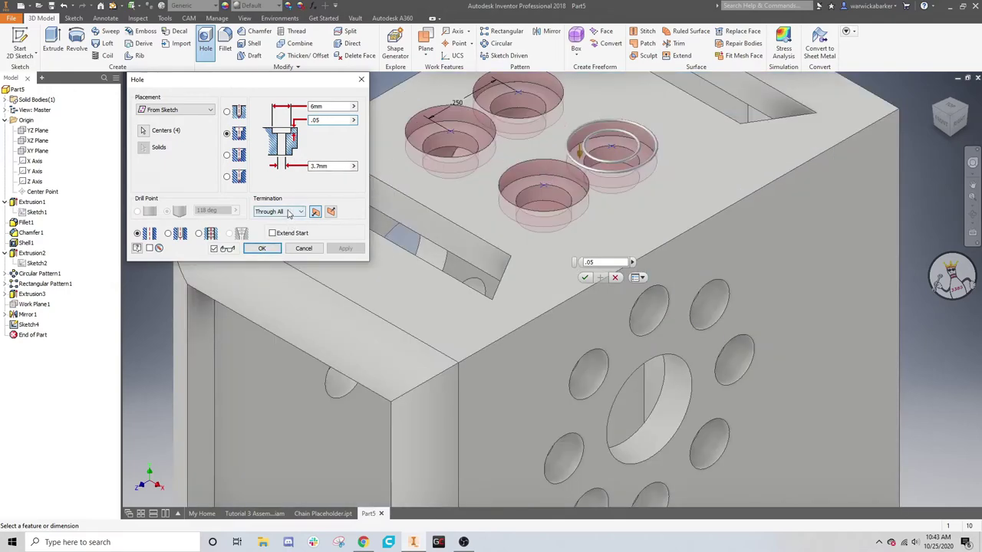
- Try the hole termination, drill point, direction and countersink options, ending on counterbored
{"action": "left_click", "coordinate": [281, 212]}
{"action": "left_click", "coordinate": [281, 221]}
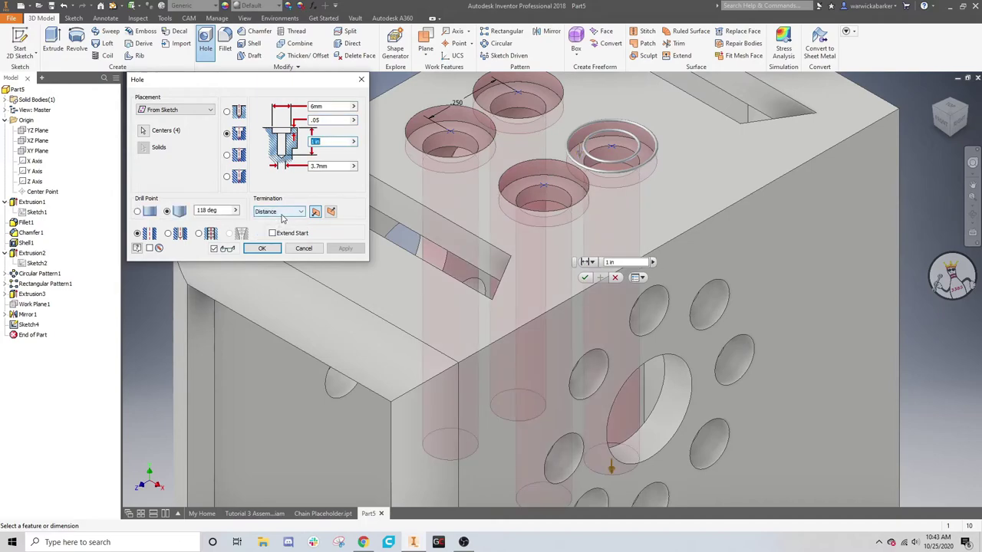
{"action": "left_click", "coordinate": [280, 212]}
{"action": "left_click", "coordinate": [278, 228]}
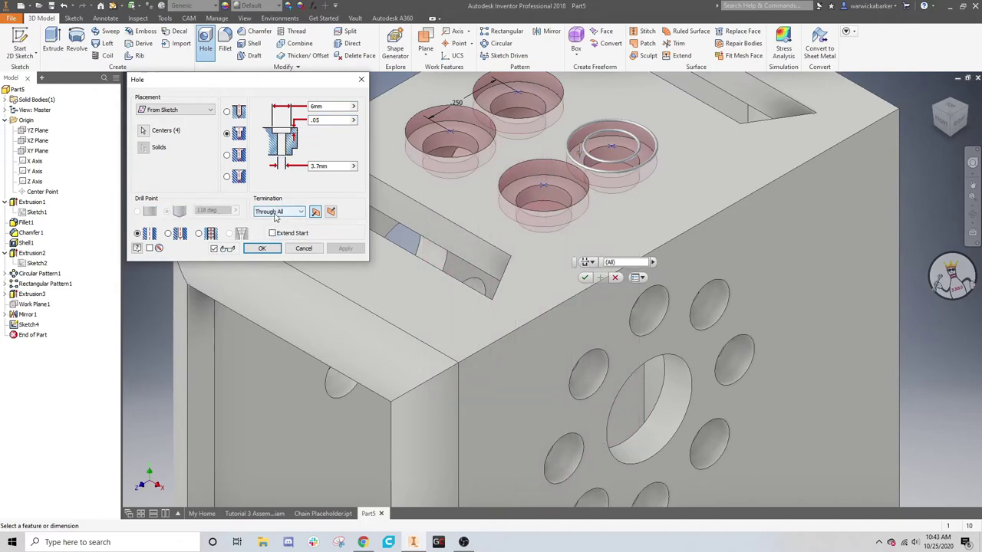
{"action": "left_click", "coordinate": [281, 211]}
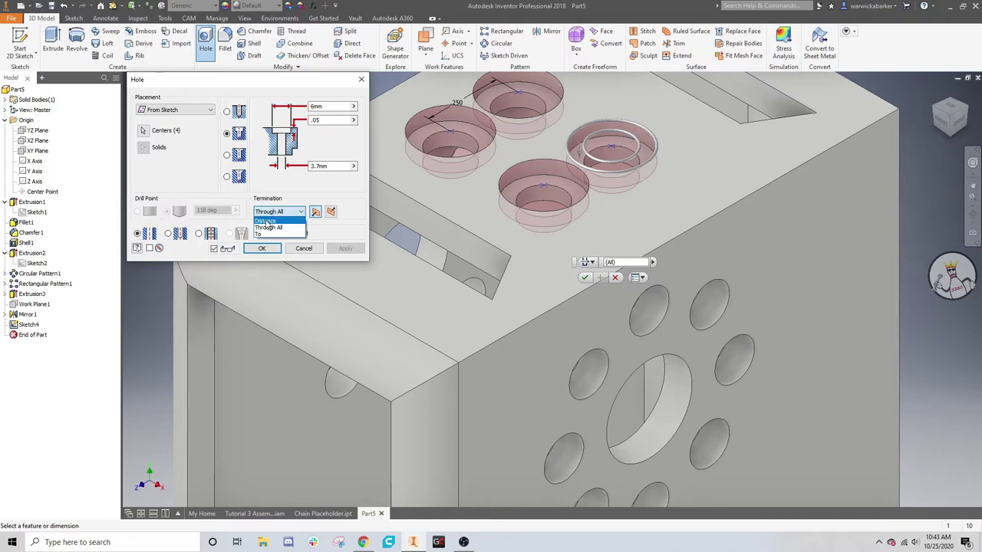
{"action": "left_click", "coordinate": [280, 221]}
{"action": "left_click", "coordinate": [138, 212]}
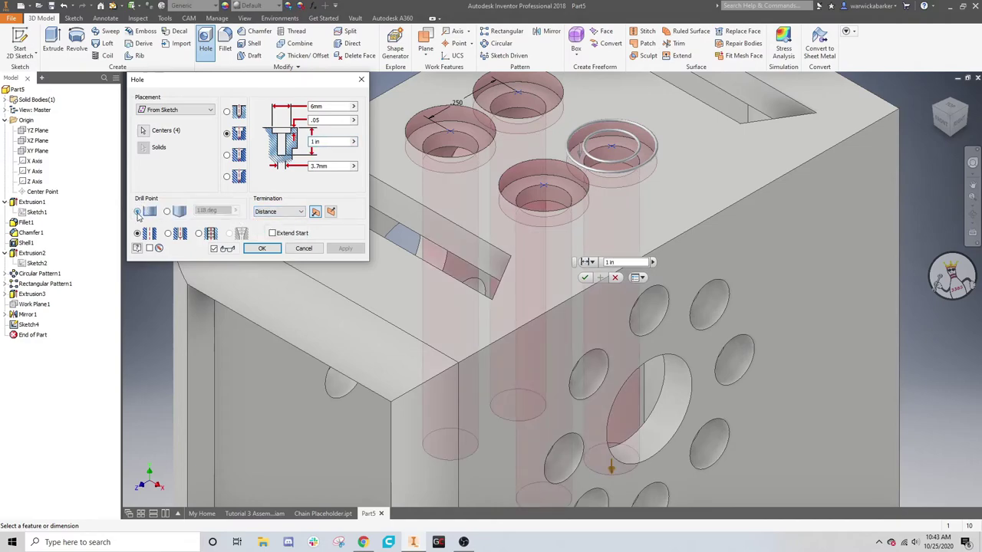
{"action": "left_click", "coordinate": [167, 213]}
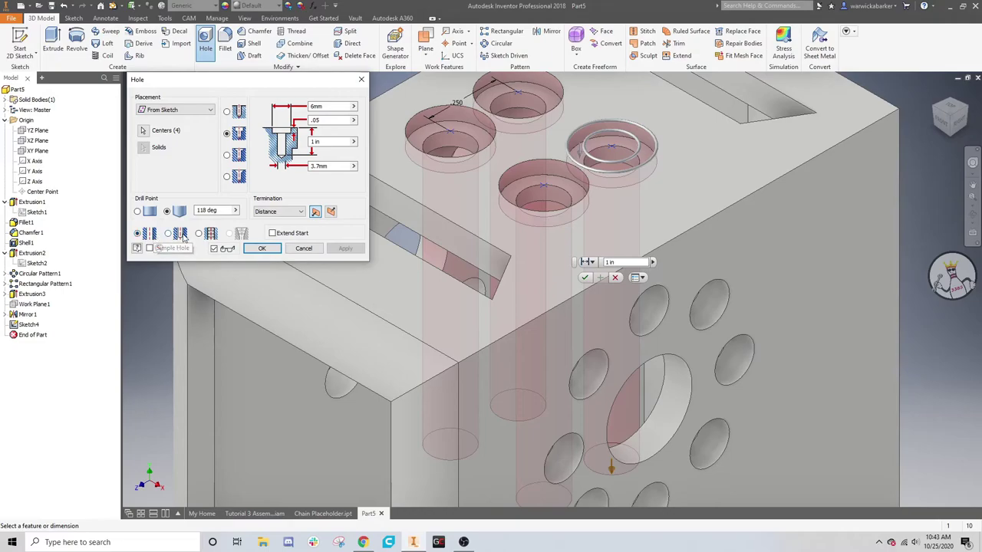
{"action": "left_click", "coordinate": [330, 212]}
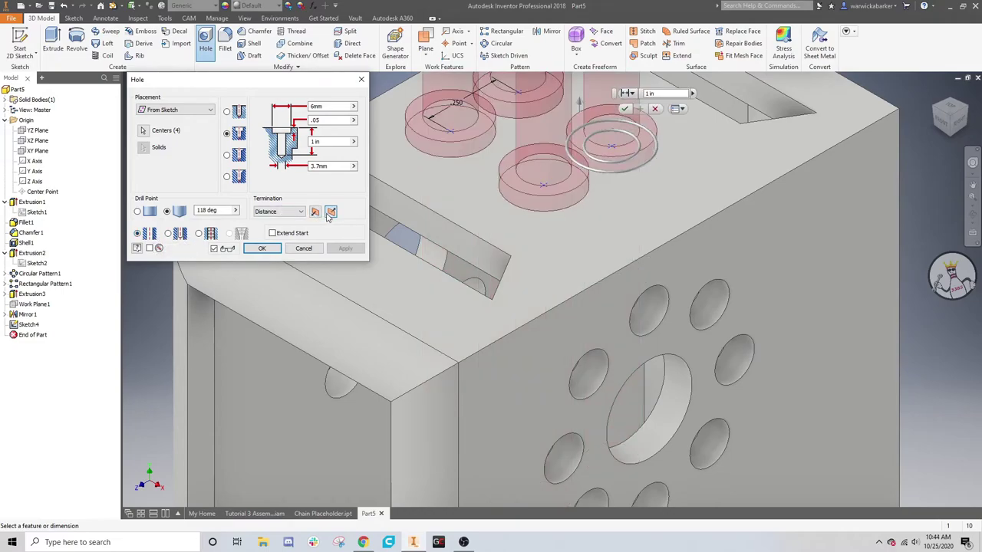
{"action": "left_click", "coordinate": [314, 212]}
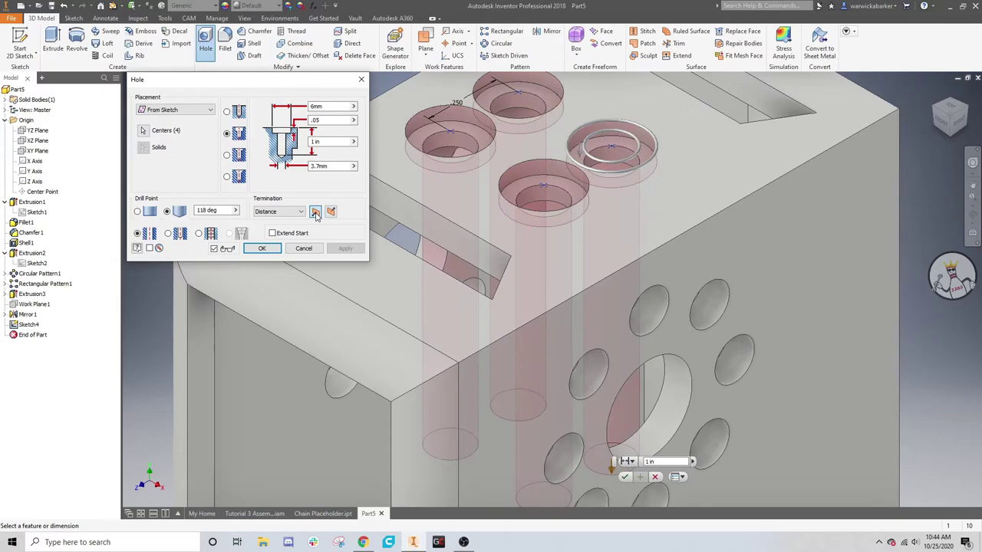
{"action": "left_click", "coordinate": [227, 177]}
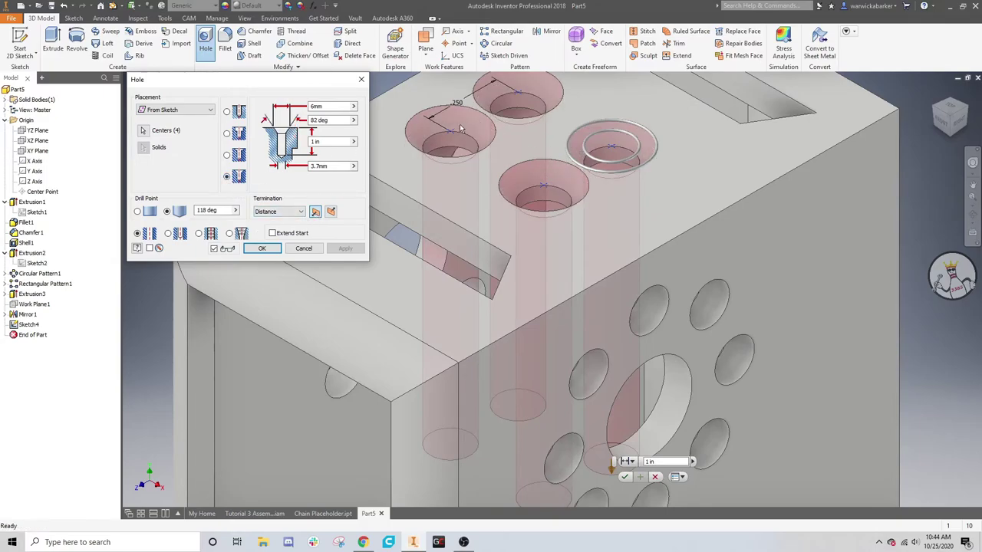
{"action": "left_click", "coordinate": [227, 134]}
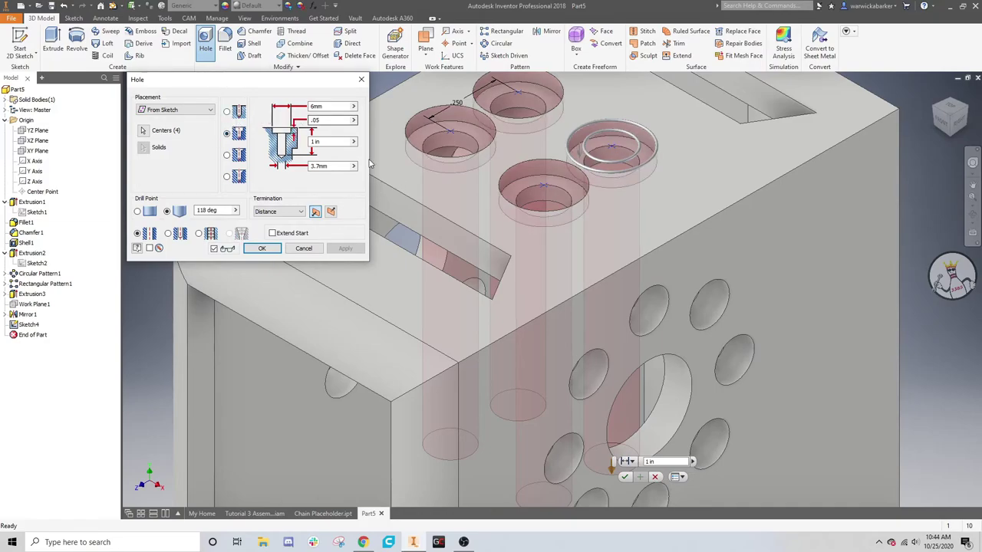
- Create the counterbored Hole1 and orbit around the part to inspect it
{"action": "left_click", "coordinate": [268, 250]}
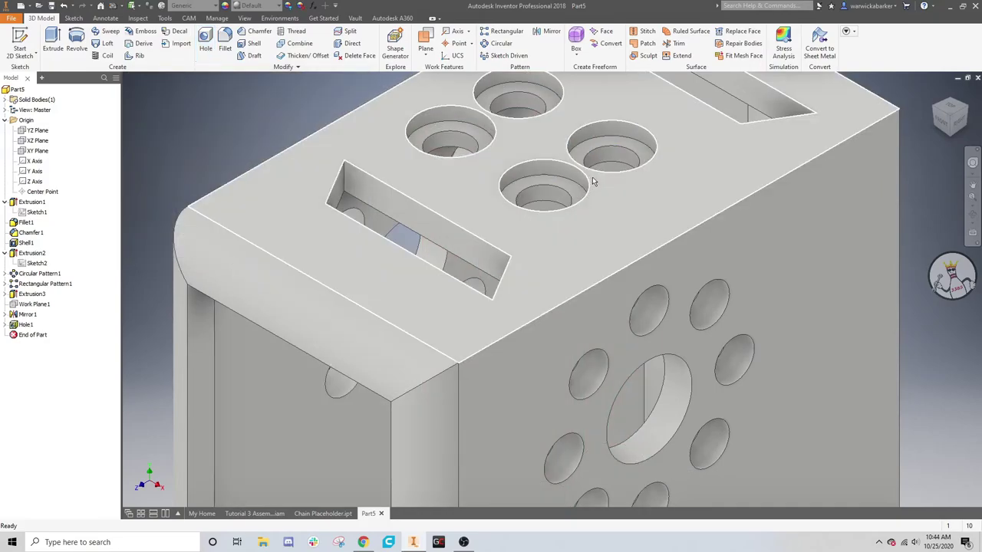
{"action": "middle_click_drag", "start_coordinate": [583, 176], "coordinate": [458, 258], "text": "shift"}
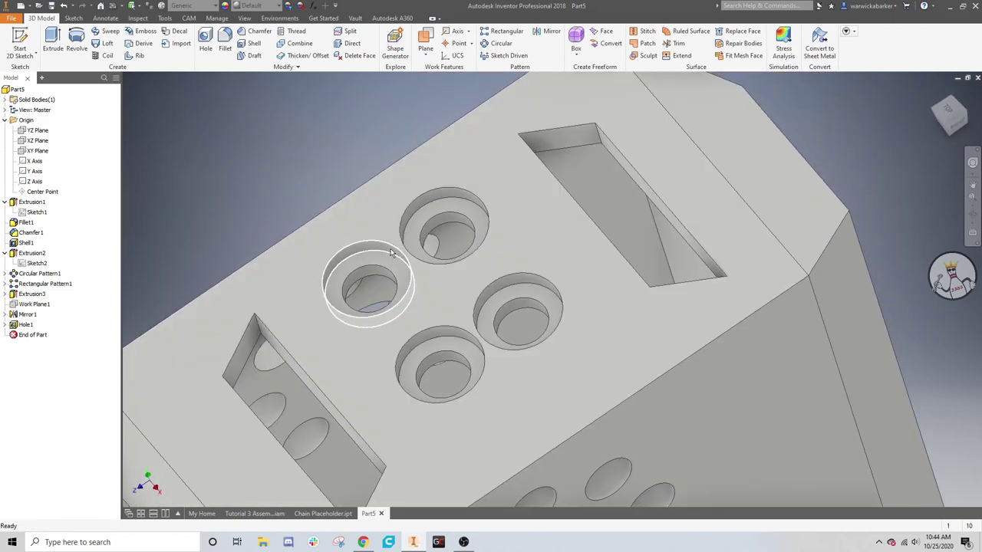
{"action": "scroll", "coordinate": [521, 256], "scroll_direction": "up", "scroll_amount": 5}
{"action": "middle_click_drag", "start_coordinate": [521, 256], "coordinate": [737, 168], "text": "shift"}
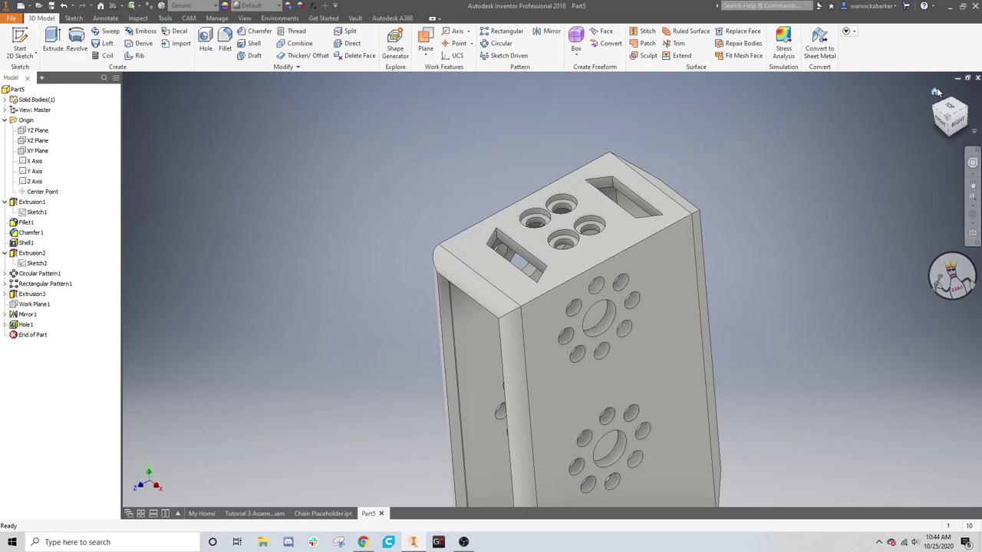
{"action": "left_click", "coordinate": [936, 92]}
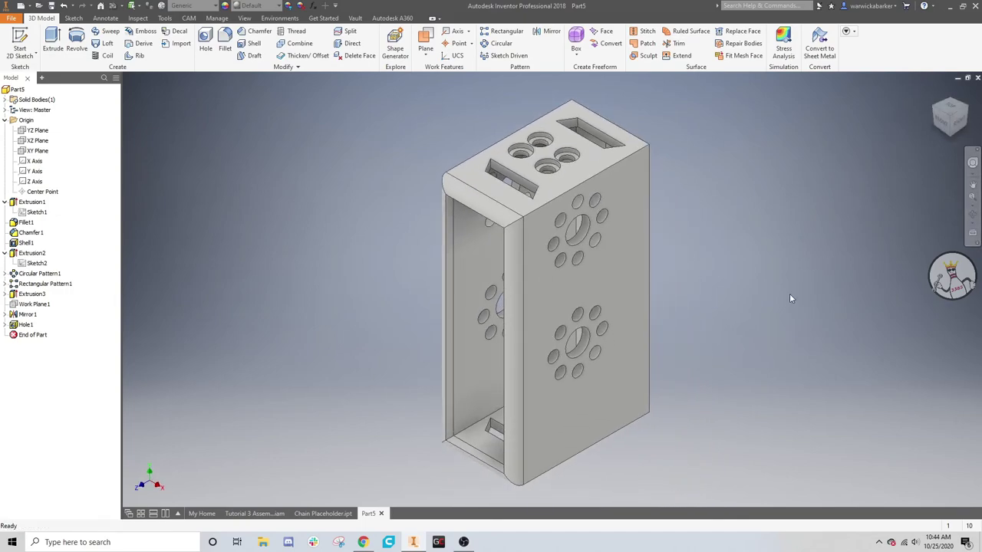
{"action": "middle_click_drag", "start_coordinate": [772, 274], "coordinate": [847, 307], "text": "shift"}
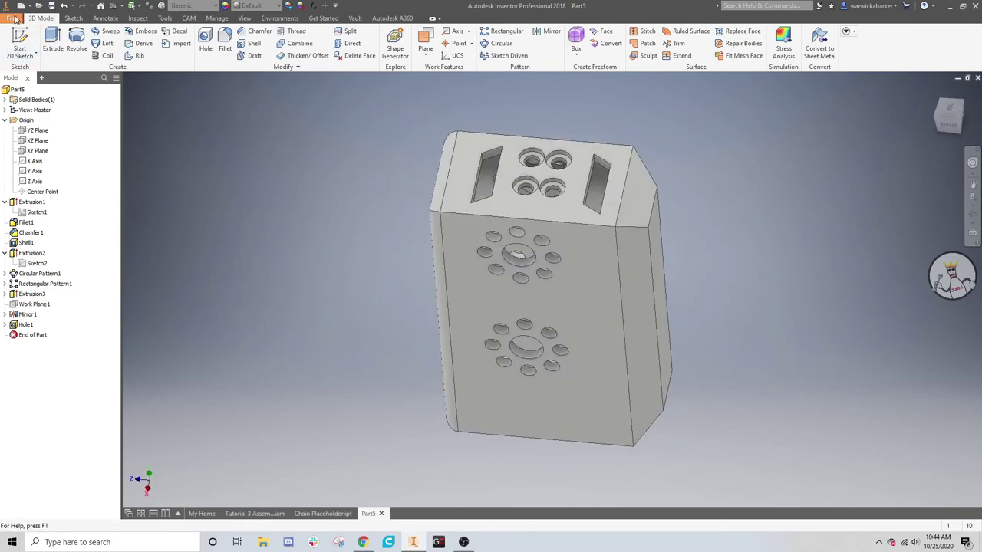
- Save the block as Modifier Block.ipt and begin a sketch on the new part's XY plane
{"action": "left_click", "coordinate": [13, 18]}
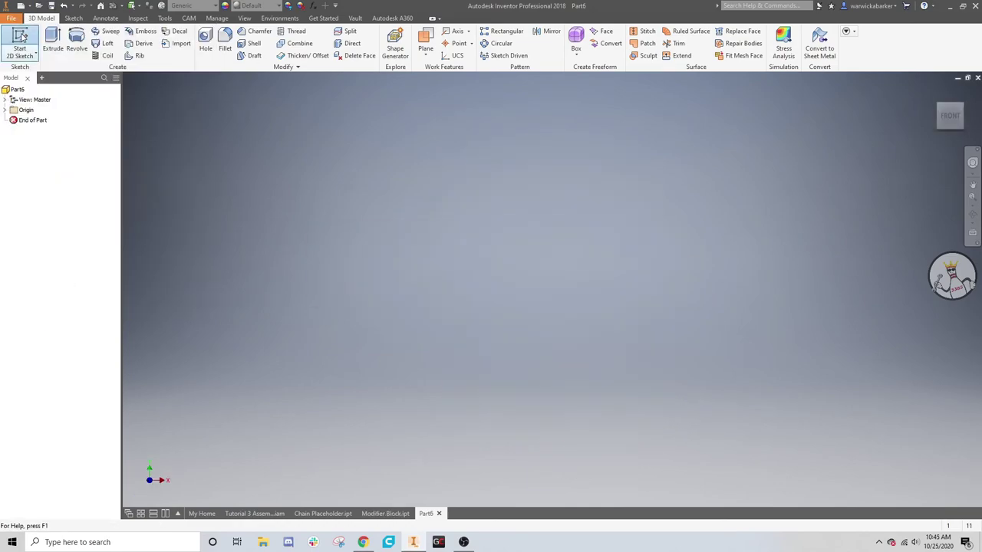
{"action": "left_click", "coordinate": [19, 47]}
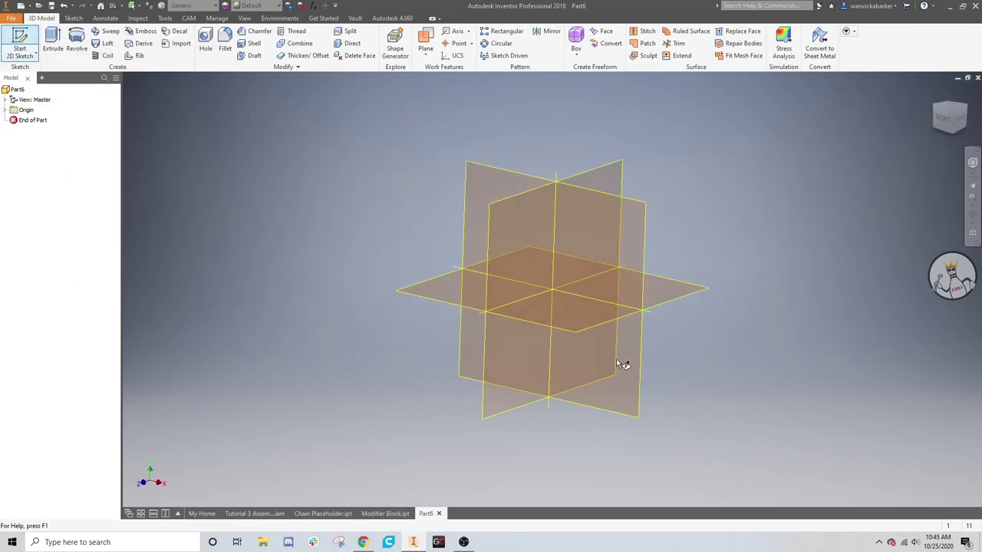
{"action": "left_click", "coordinate": [519, 340]}
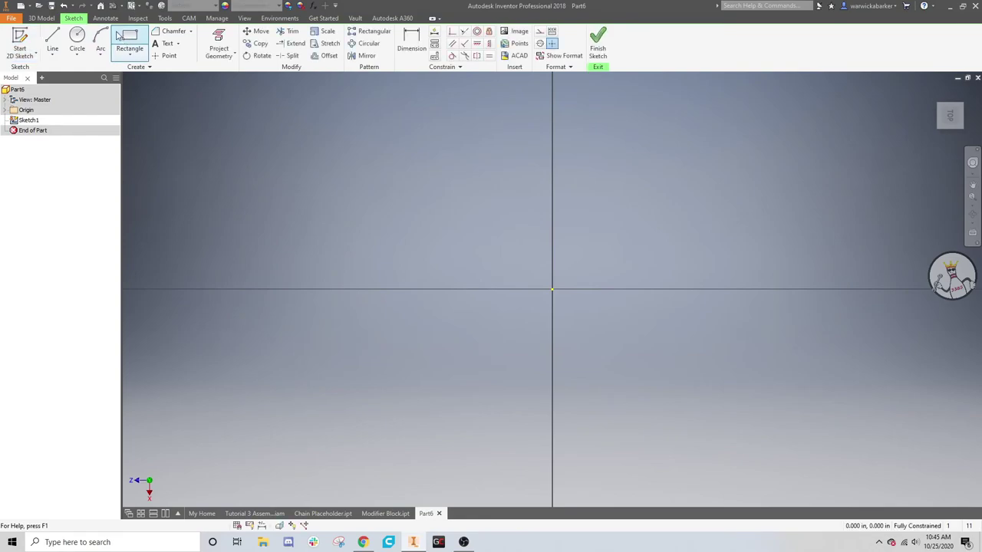
- Draw a six-sided polygon centred on the sketch origin
{"action": "left_click", "coordinate": [130, 56]}
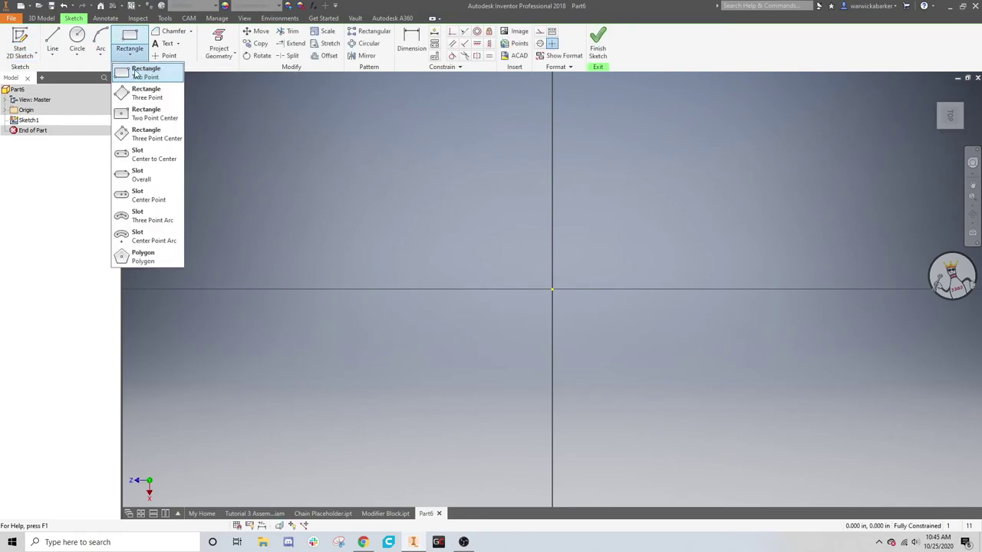
{"action": "left_click", "coordinate": [143, 257]}
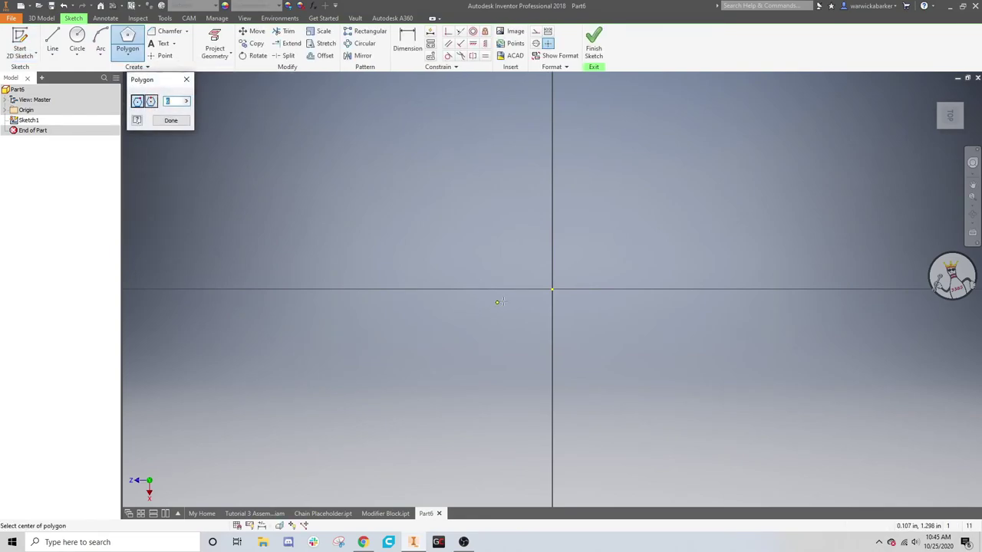
{"action": "left_click", "coordinate": [552, 291]}
{"action": "left_click", "coordinate": [473, 153]}
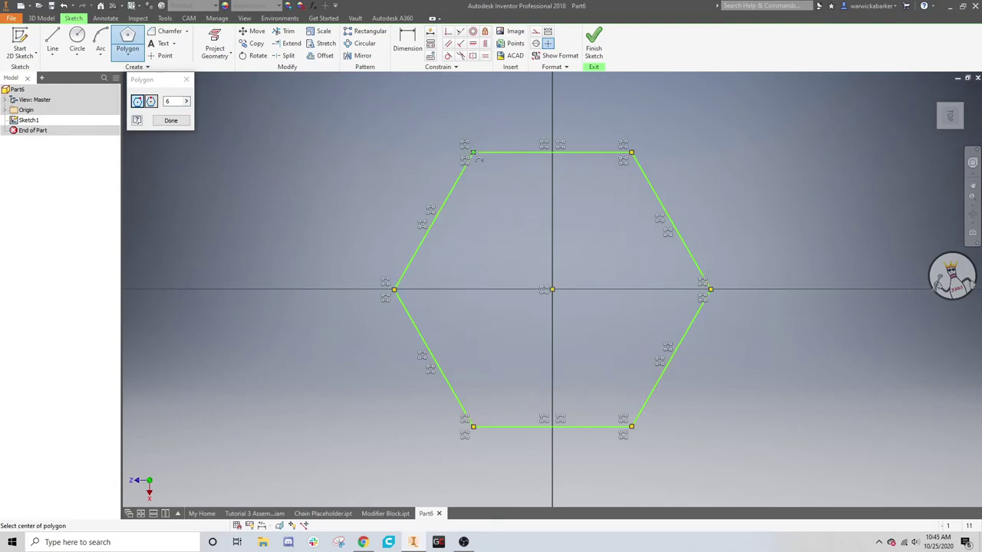
- Constrain two hexagon sides vertical and finish the sketch
{"action": "left_click", "coordinate": [473, 43]}
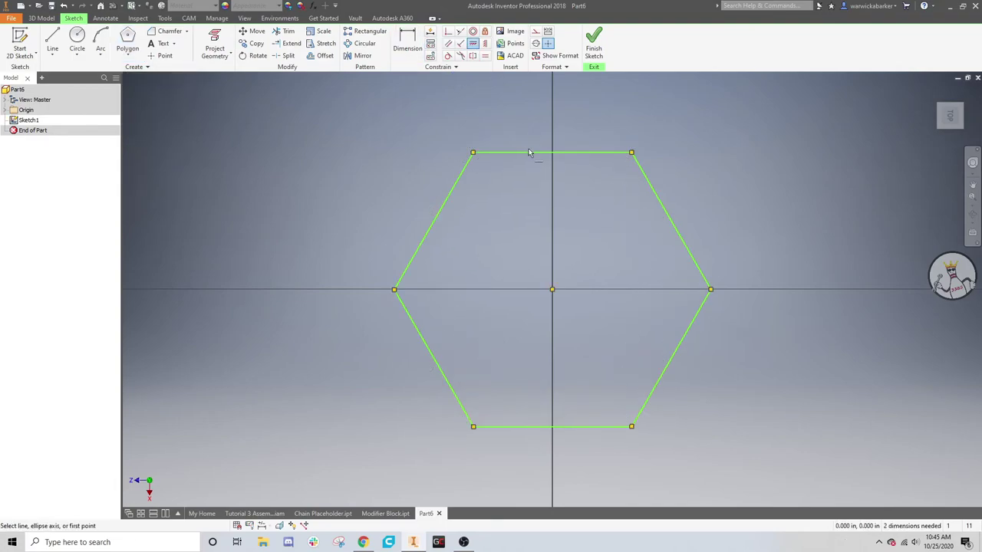
{"action": "left_click", "coordinate": [529, 153]}
{"action": "right_click", "coordinate": [727, 112]}
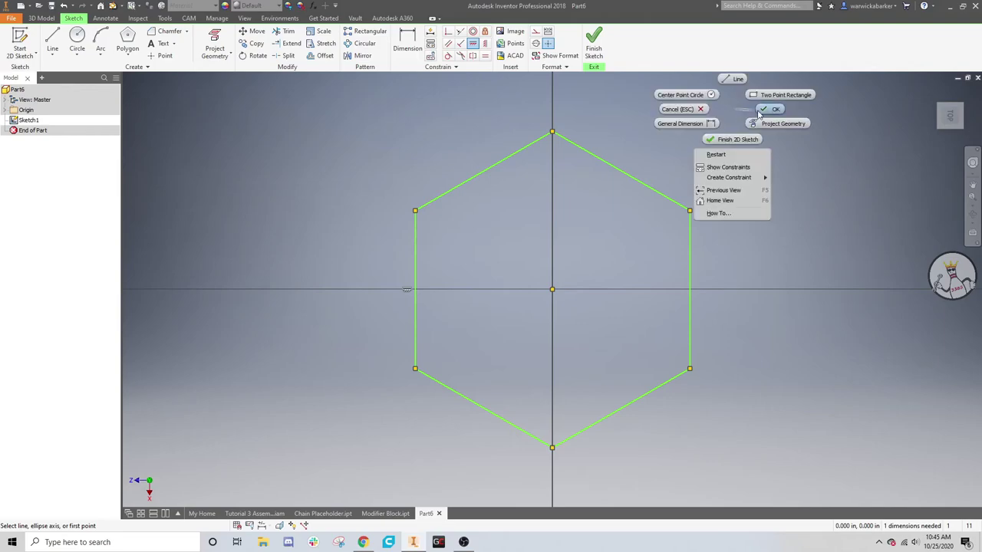
{"action": "left_click", "coordinate": [772, 108]}
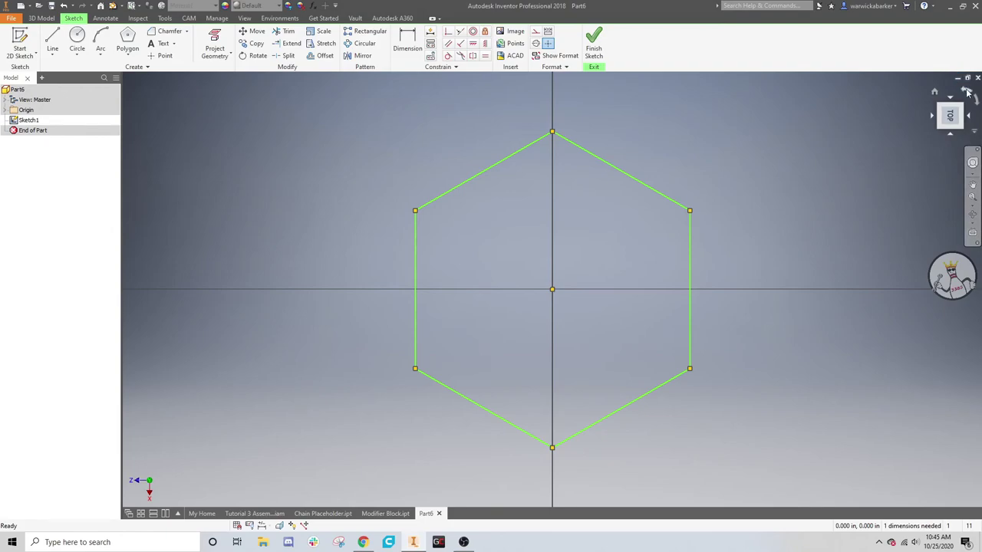
{"action": "left_click", "coordinate": [967, 92]}
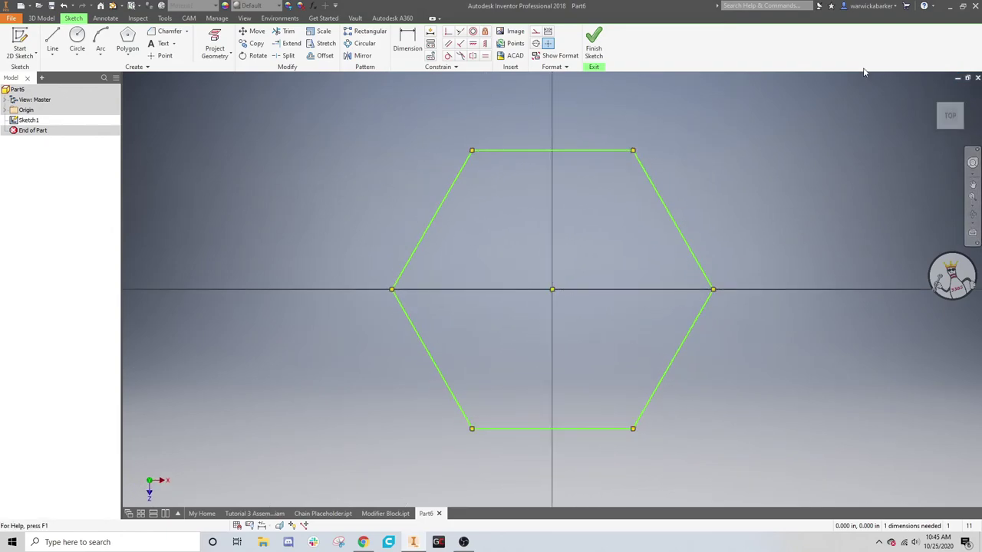
{"action": "left_click", "coordinate": [594, 42]}
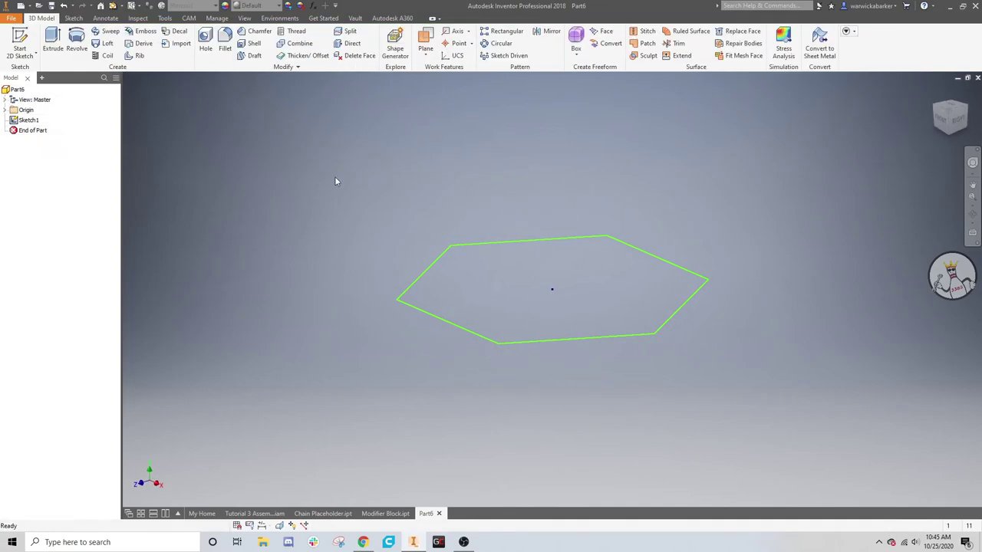
- Create a work plane offset 2.5625 in from the XZ Plane above the hexagon
{"action": "left_click", "coordinate": [428, 48]}
{"action": "left_click", "coordinate": [443, 94]}
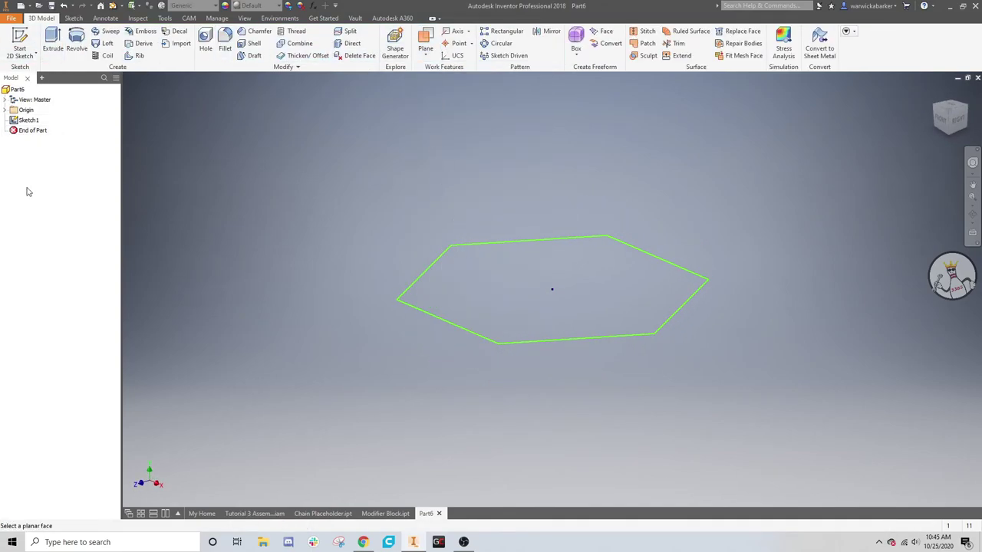
{"action": "left_click", "coordinate": [6, 110]}
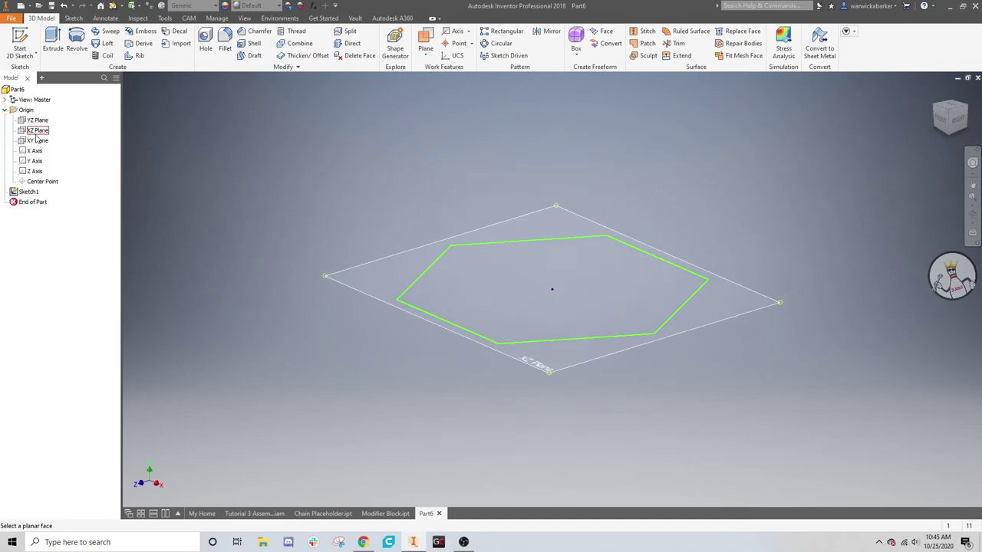
{"action": "left_click", "coordinate": [35, 131]}
{"action": "left_click_drag", "start_coordinate": [553, 276], "coordinate": [531, 98]}
{"action": "left_click", "coordinate": [565, 108]}
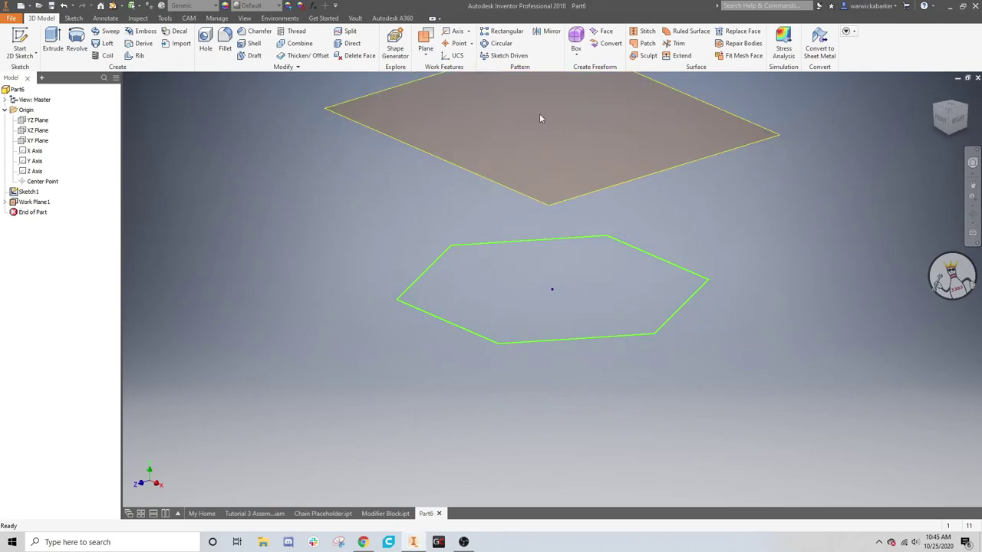
- Sketch a single point at the origin on the new work plane and finish
{"action": "left_click", "coordinate": [20, 43]}
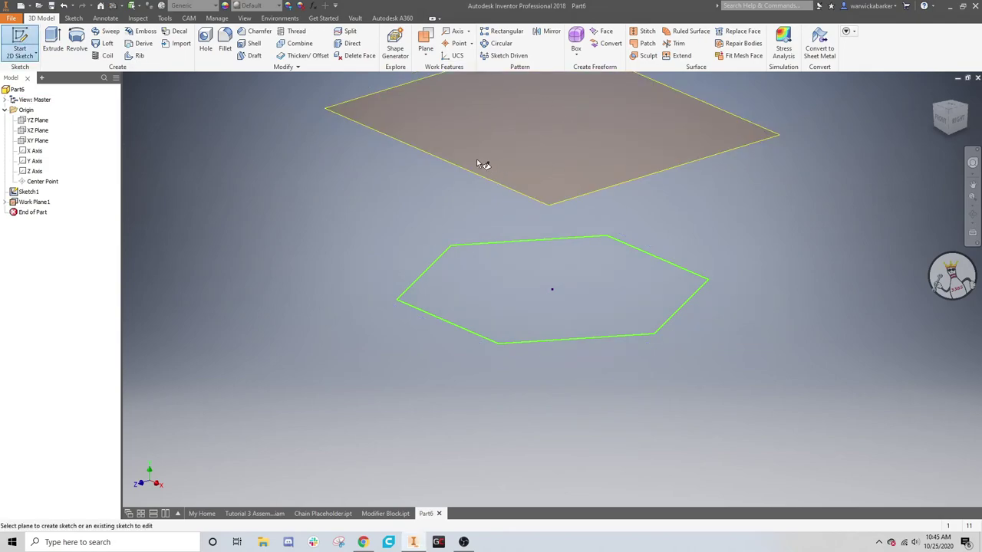
{"action": "left_click", "coordinate": [418, 150]}
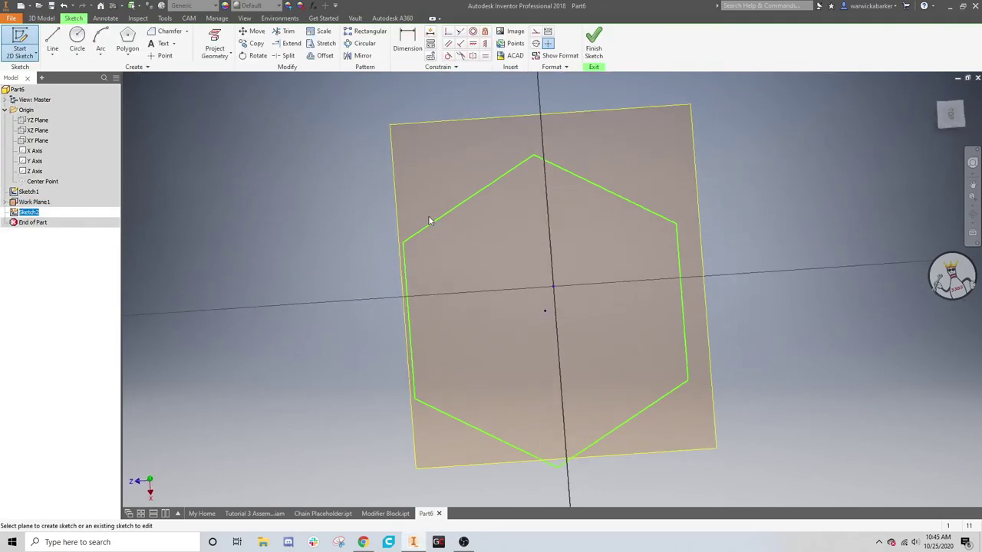
{"action": "left_click", "coordinate": [162, 55]}
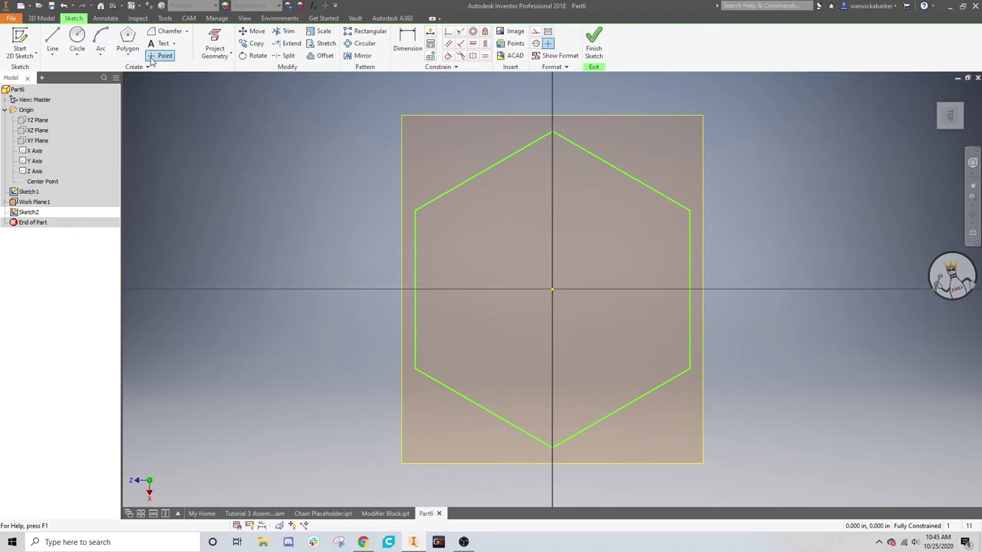
{"action": "left_click", "coordinate": [551, 289]}
{"action": "right_click", "coordinate": [552, 290]}
{"action": "left_click", "coordinate": [558, 230]}
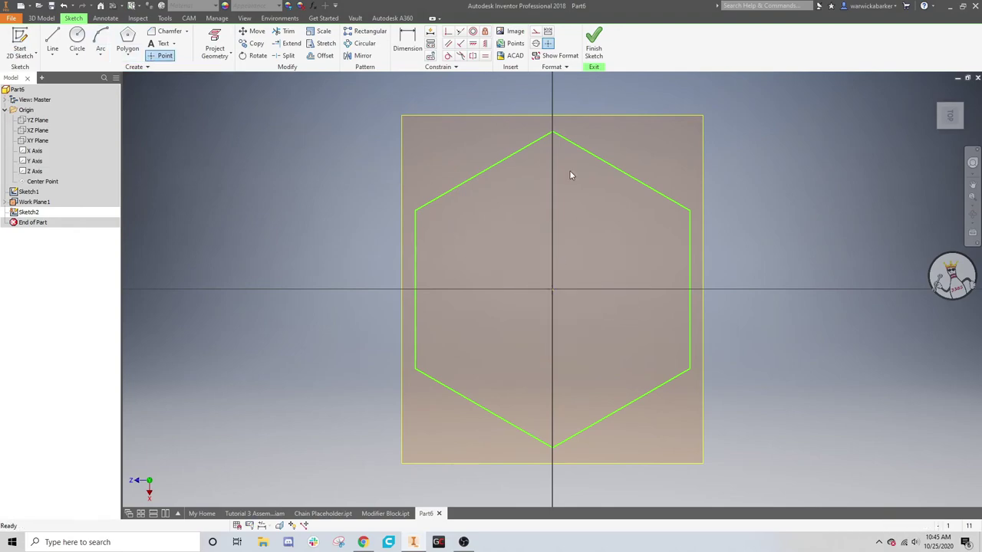
{"action": "left_click", "coordinate": [594, 50]}
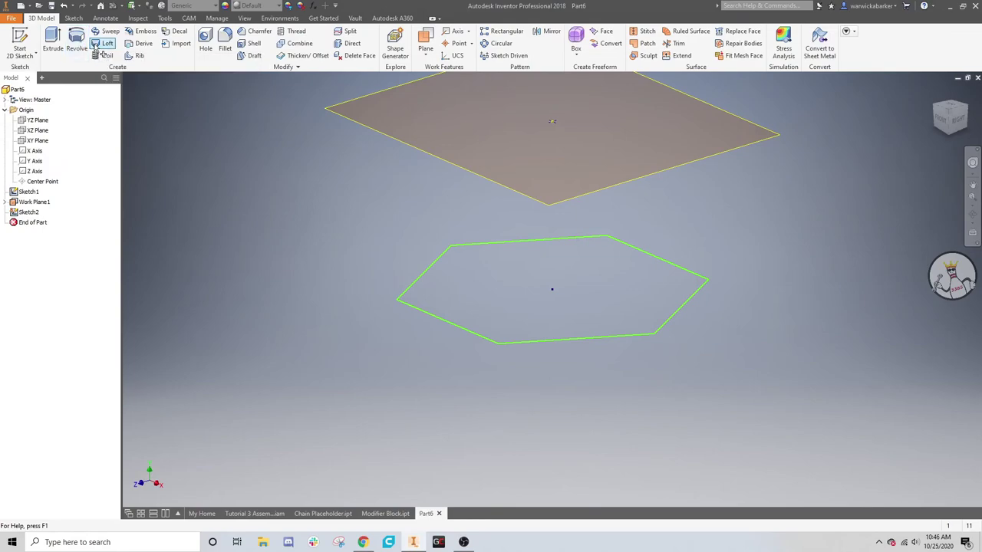
- Loft from the Sketch1 hexagon to the Sketch2 point, forming a solid pyramid
{"action": "left_click", "coordinate": [98, 45]}
{"action": "left_click", "coordinate": [470, 247]}
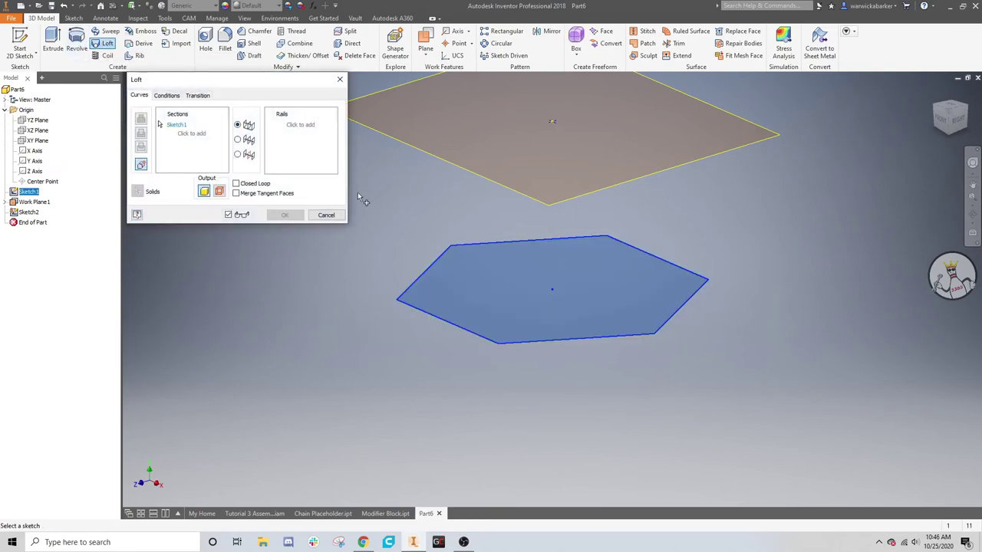
{"action": "left_click", "coordinate": [553, 121]}
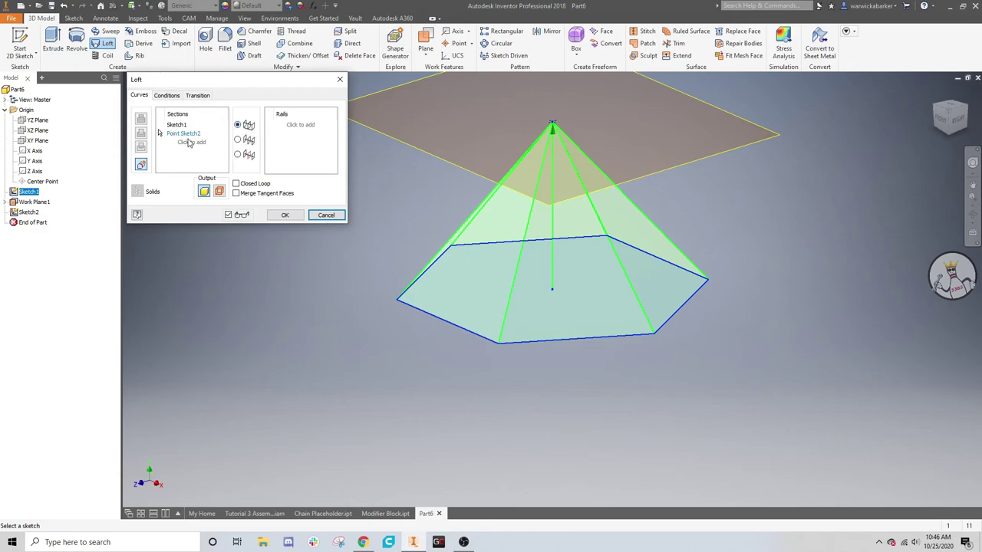
{"action": "left_click", "coordinate": [283, 215]}
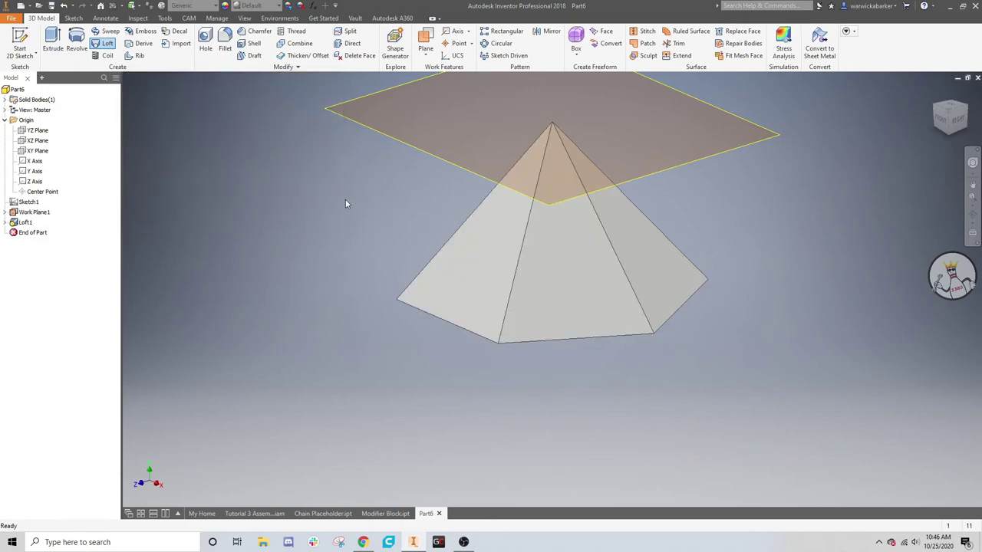
- Orbit around the pyramid to view it from below and above, then return home
{"action": "middle_click_drag", "start_coordinate": [709, 193], "coordinate": [811, 164], "text": "shift"}
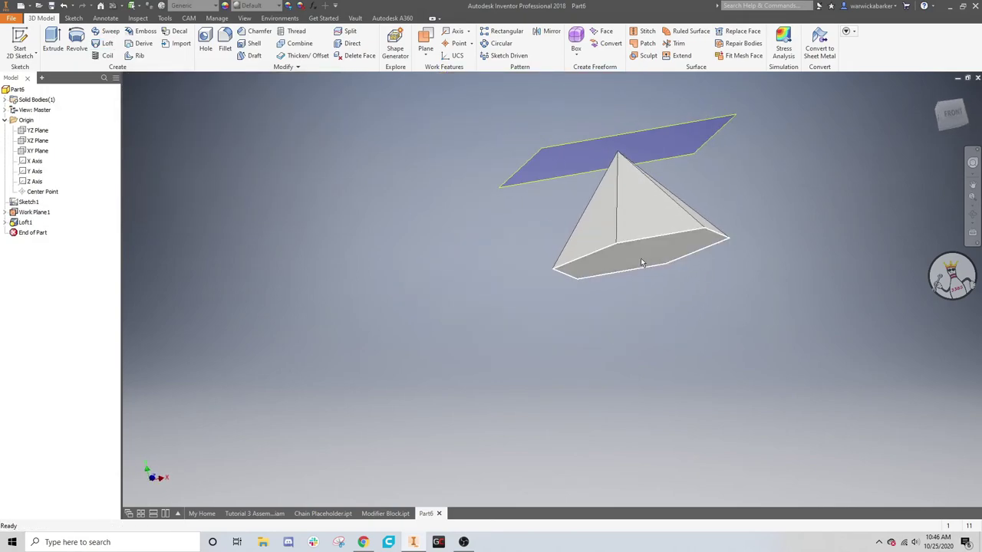
{"action": "middle_click_drag", "start_coordinate": [641, 262], "coordinate": [620, 157], "text": "shift"}
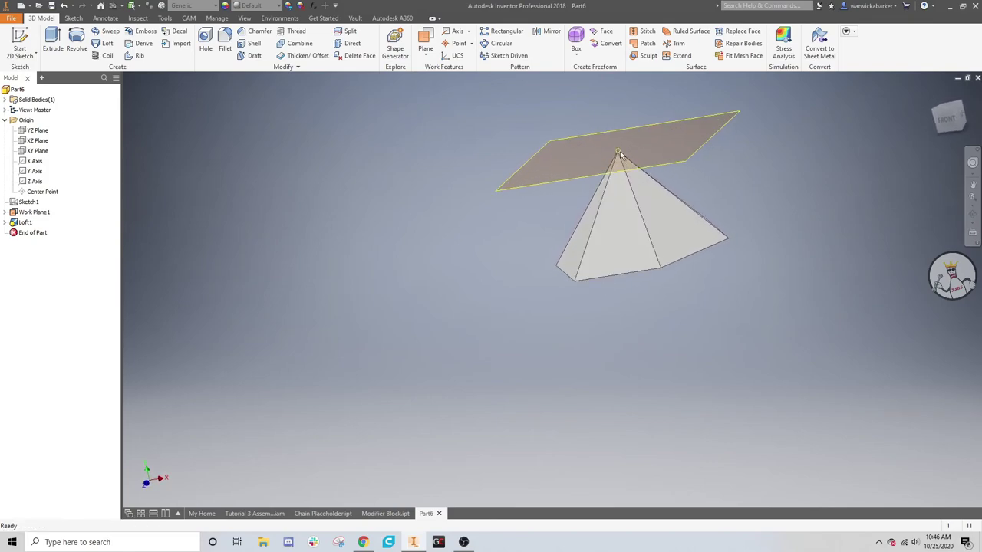
{"action": "middle_click_drag", "start_coordinate": [772, 191], "coordinate": [560, 238], "text": "shift"}
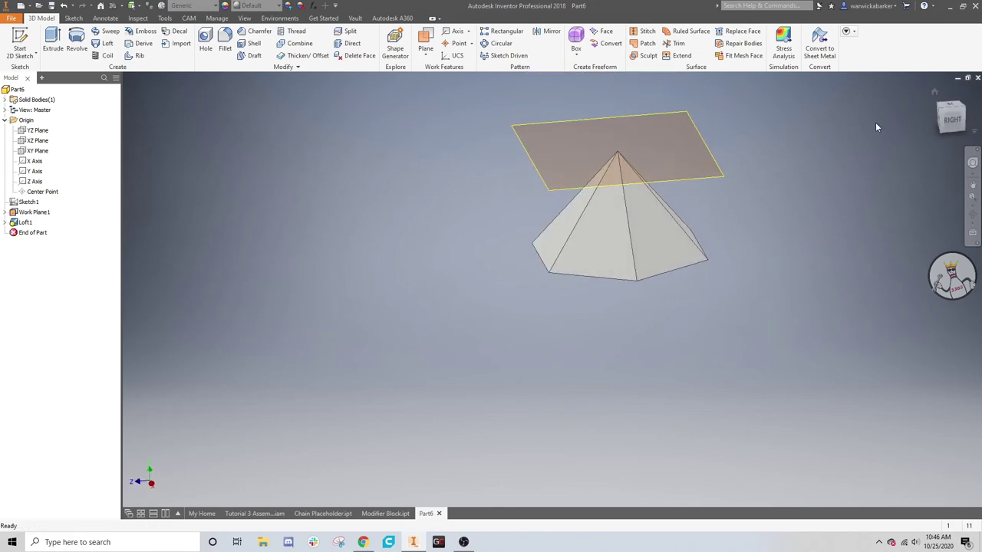
{"action": "left_click", "coordinate": [935, 92]}
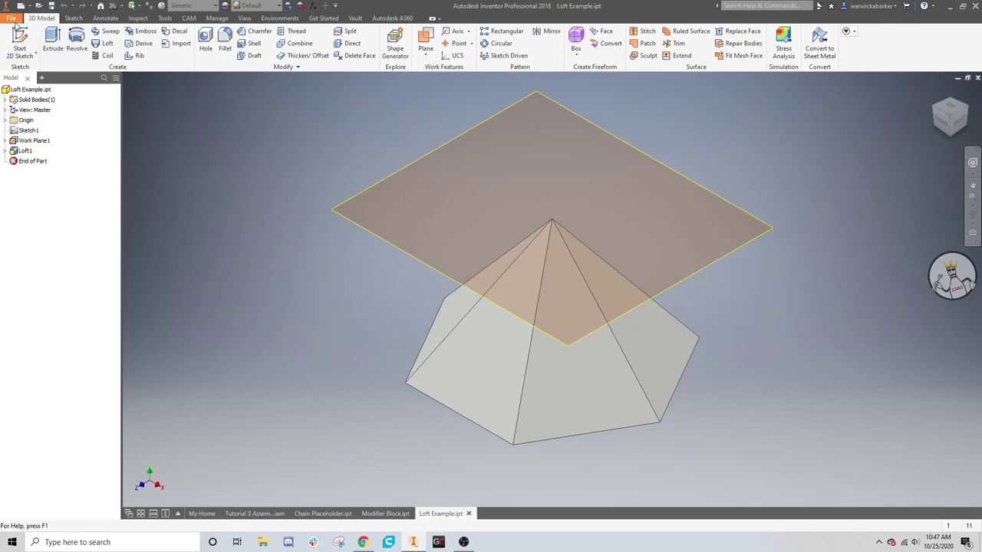
- Create a new part from the Standard (in).ipt template, accepting the style warning
{"action": "left_click", "coordinate": [12, 23]}
{"action": "left_click", "coordinate": [22, 81]}
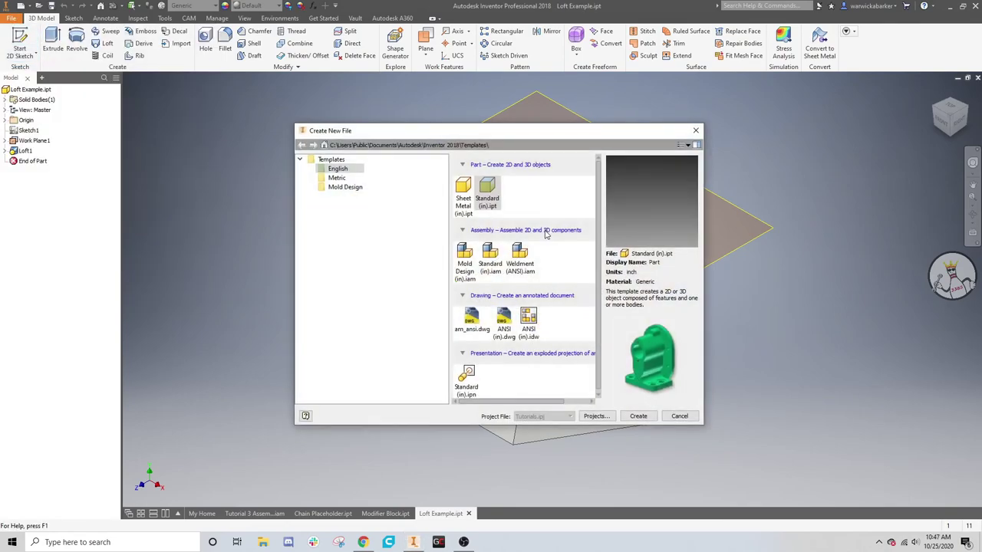
{"action": "left_click", "coordinate": [638, 416]}
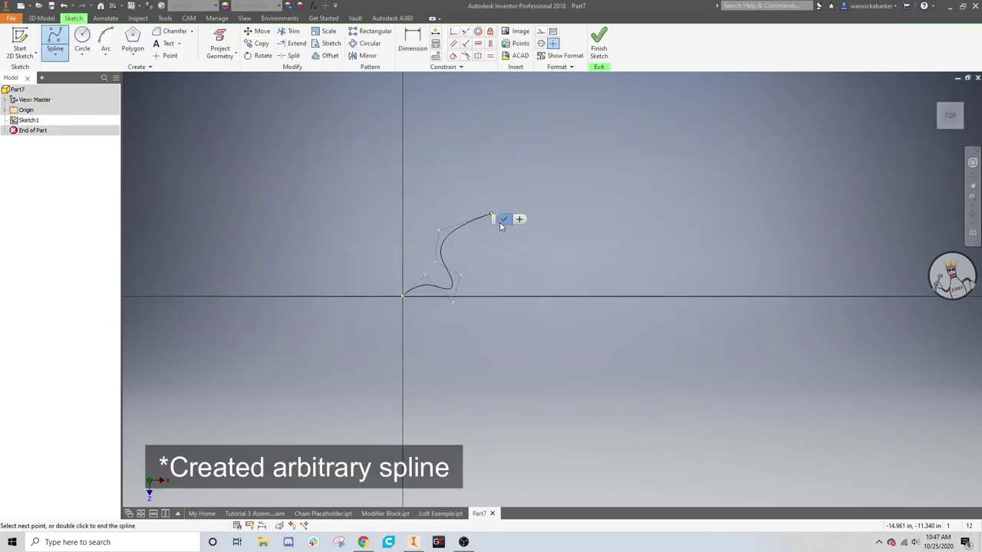
{"action": "key", "text": "Return"}
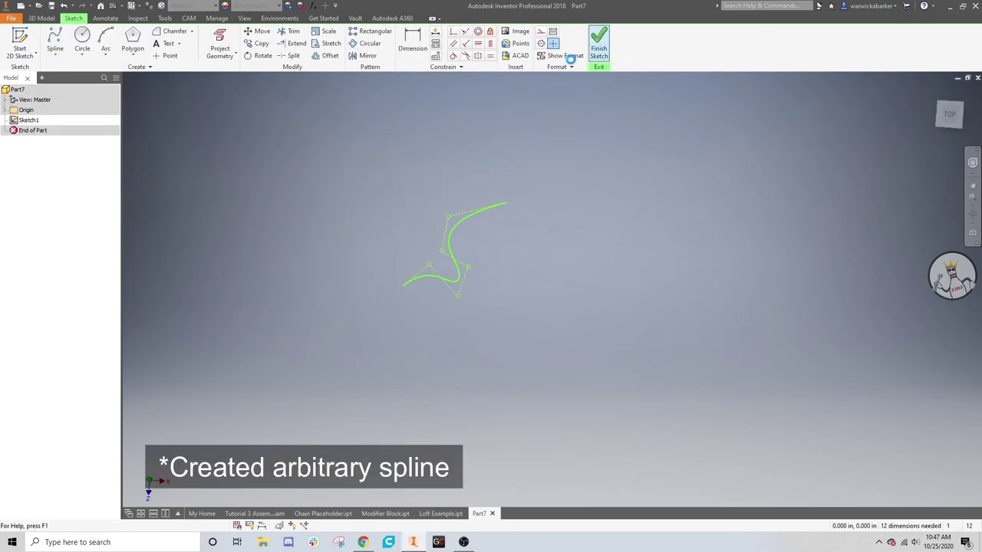
- Sketch a small circle centred on the origin on the YZ plane and finish the sketch
{"action": "left_click", "coordinate": [29, 40]}
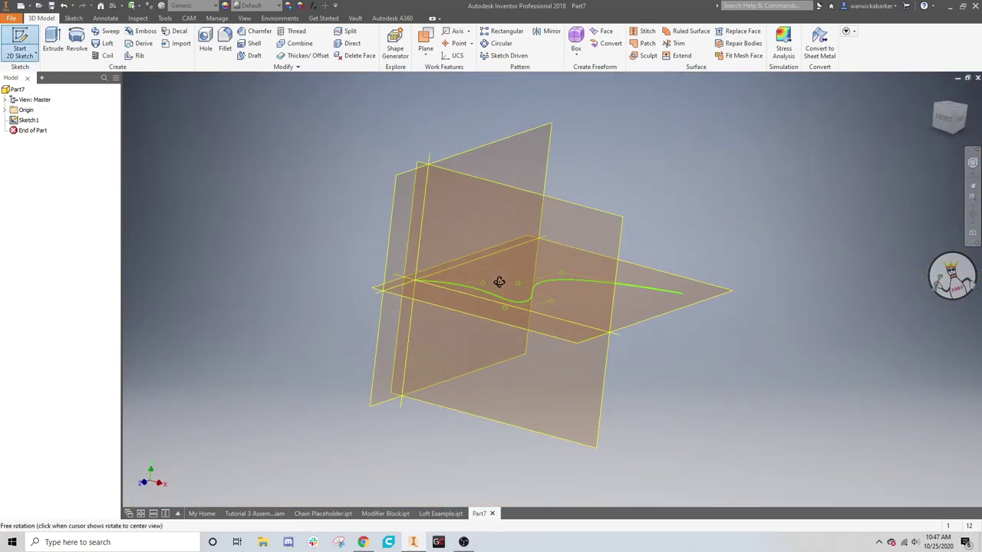
{"action": "middle_click_drag", "start_coordinate": [499, 282], "coordinate": [590, 294], "text": "shift"}
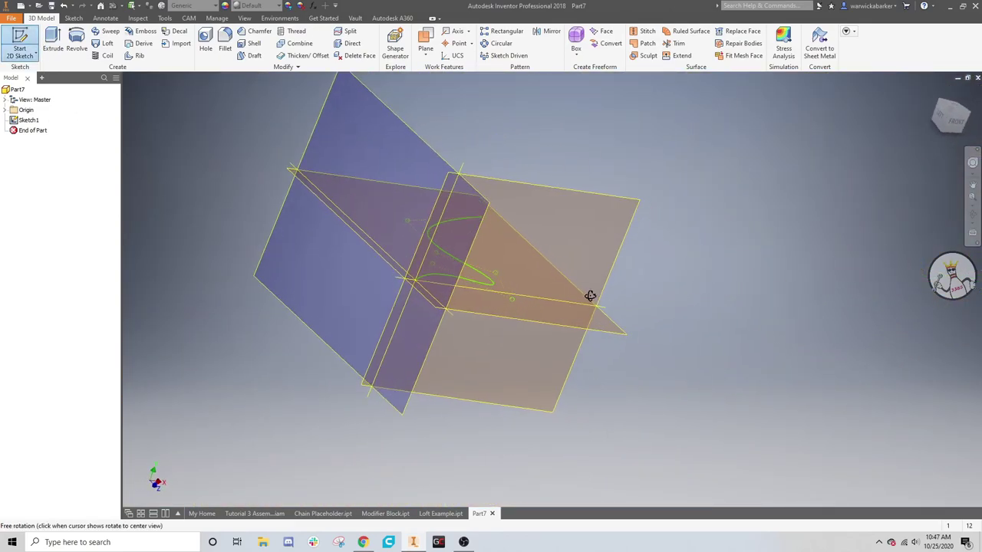
{"action": "left_click", "coordinate": [436, 263]}
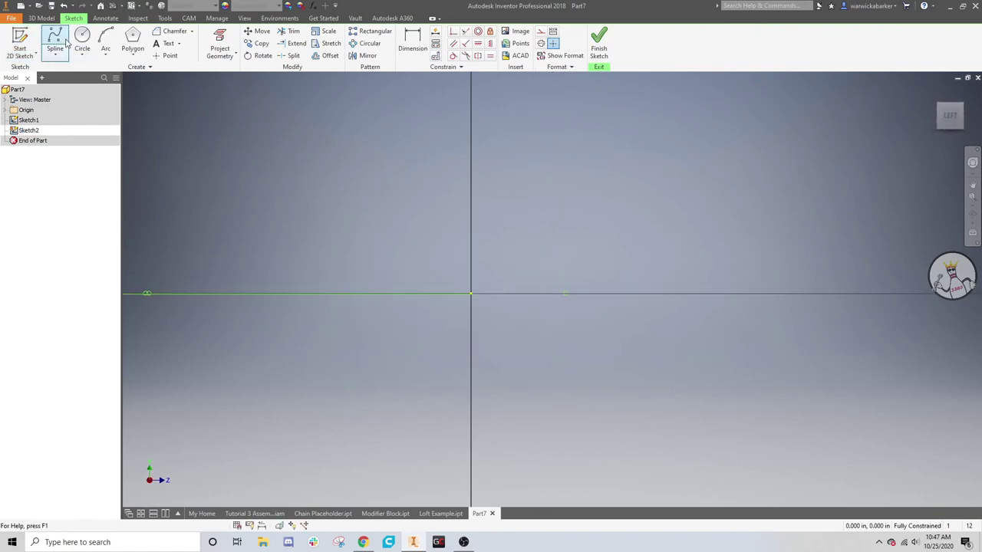
{"action": "left_click", "coordinate": [82, 40]}
{"action": "mouse_move", "coordinate": [471, 293]}
{"action": "middle_mouse_down"}
{"action": "mouse_move", "coordinate": [482, 296]}
{"action": "mouse_move", "coordinate": [514, 380]}
{"action": "middle_mouse_up"}
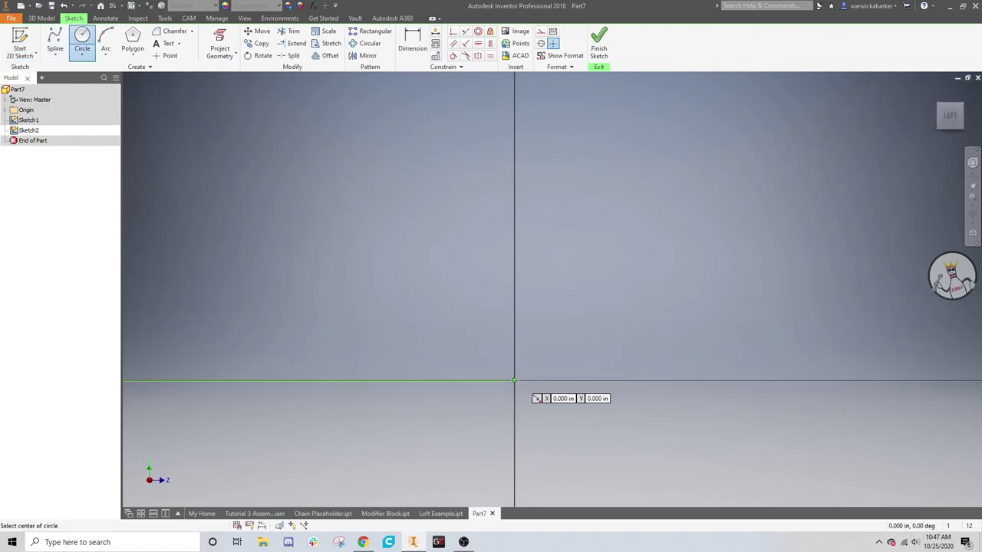
{"action": "left_click", "coordinate": [595, 46]}
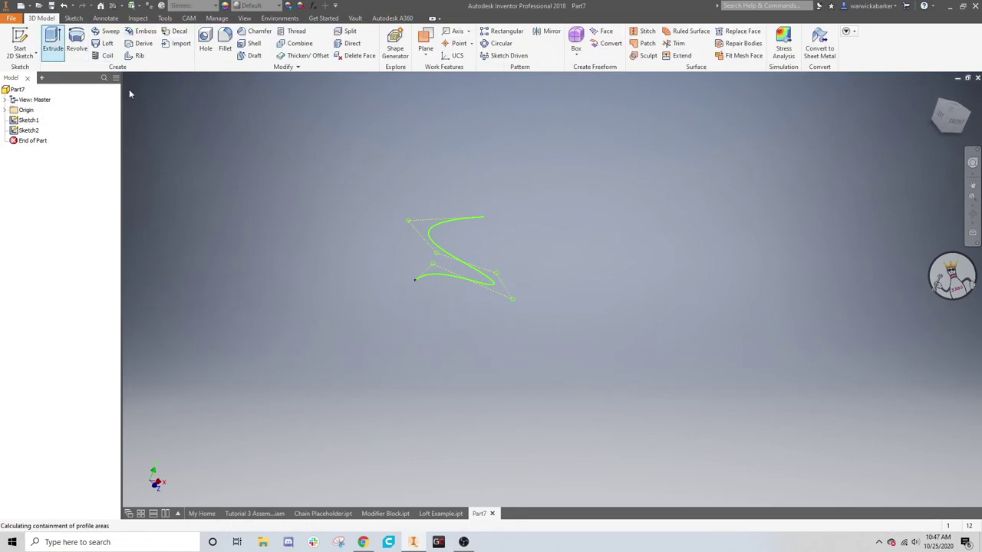
{"action": "scroll", "coordinate": [414, 280], "scroll_direction": "up", "scroll_amount": 3}
{"action": "key", "text": "Escape"}
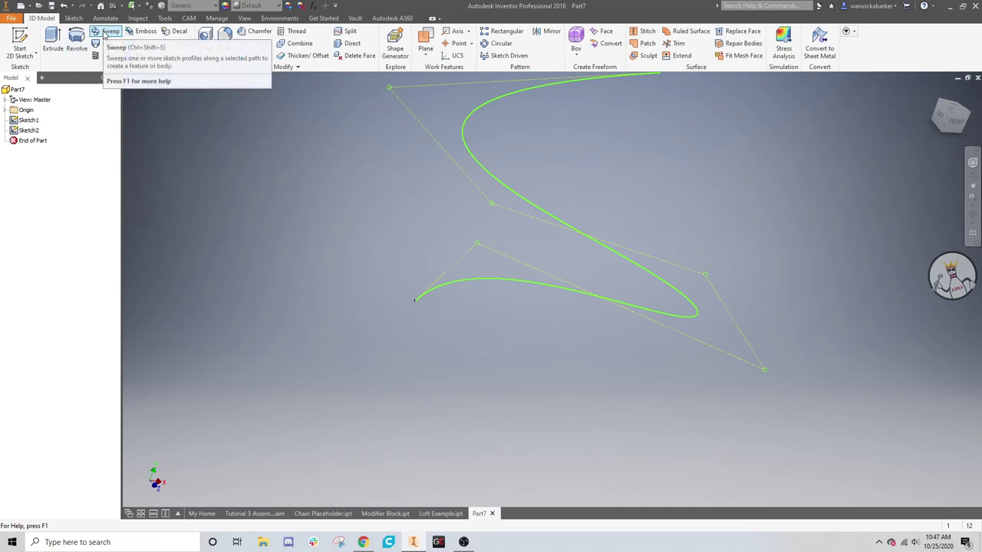
- Sweep Sketch2's circle profile along the S-shaped spline path to form the tube
{"action": "left_click", "coordinate": [105, 32]}
{"action": "scroll", "coordinate": [413, 288], "scroll_direction": "up", "scroll_amount": 2}
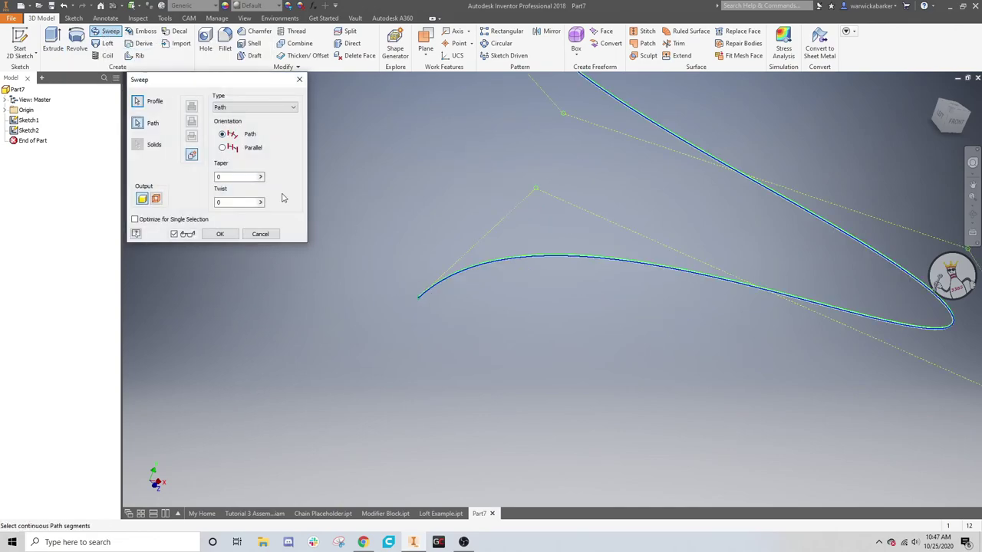
{"action": "scroll", "coordinate": [487, 335], "scroll_direction": "up", "scroll_amount": 3}
{"action": "scroll", "coordinate": [501, 416], "scroll_direction": "up", "scroll_amount": 3}
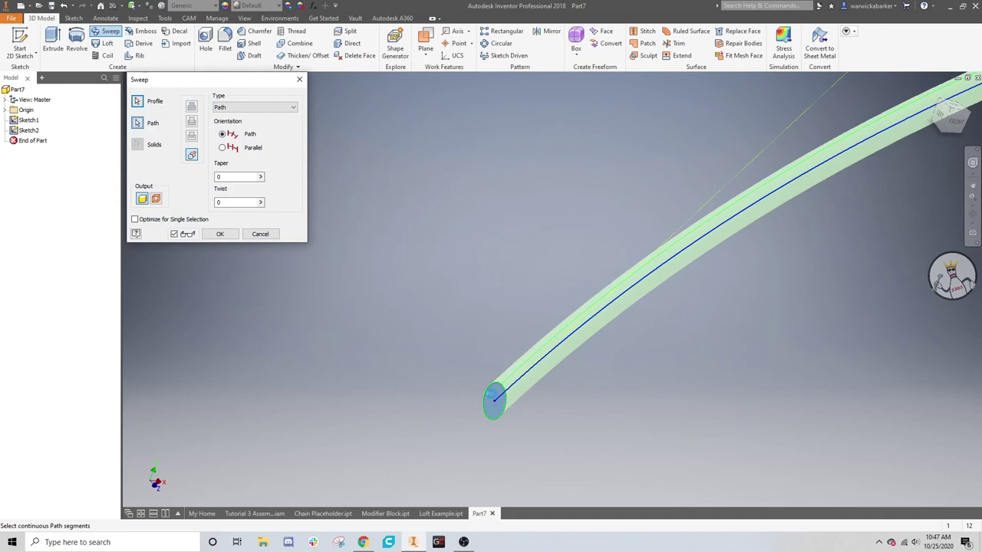
{"action": "scroll", "coordinate": [553, 345], "scroll_direction": "down", "scroll_amount": 6}
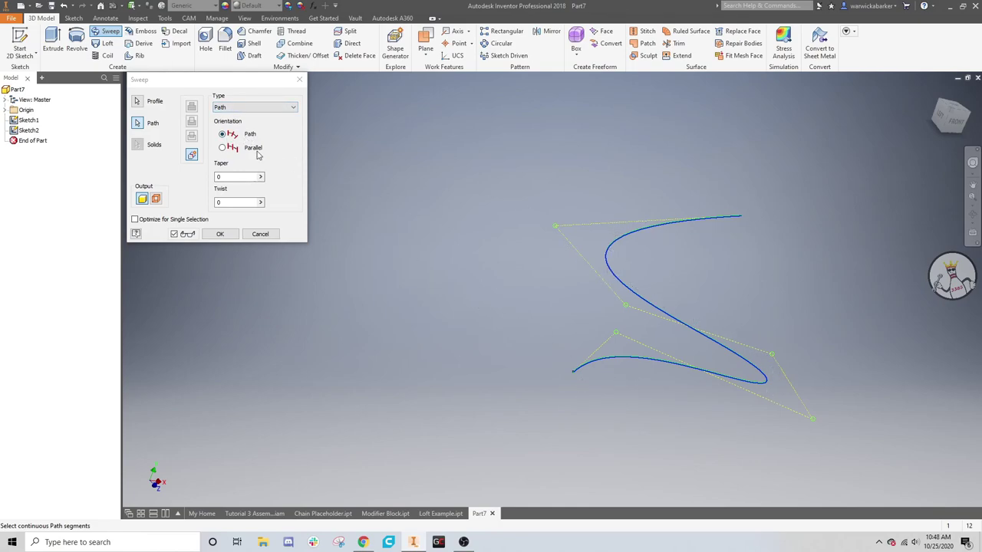
{"action": "left_click", "coordinate": [219, 234]}
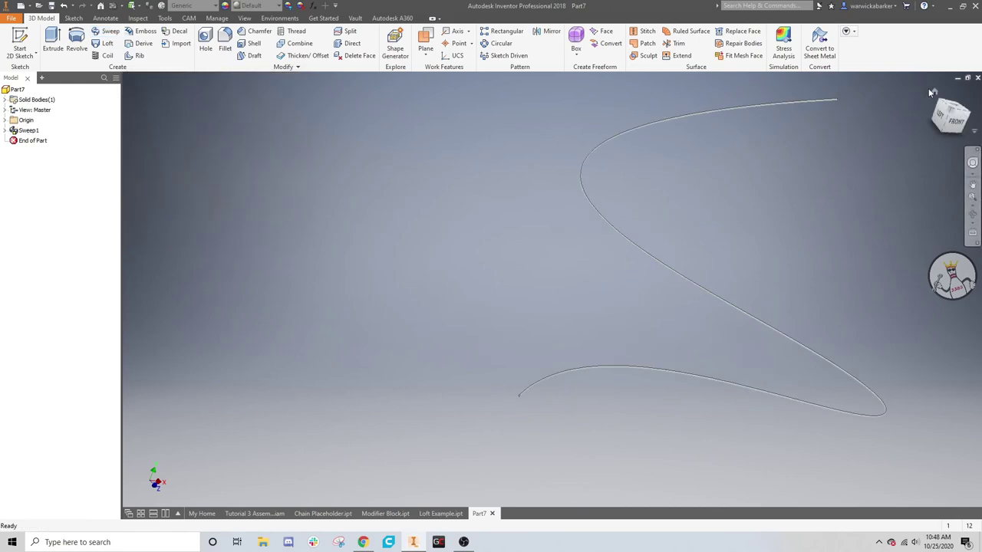
- Reopen Sweep1's circle profile sketch, Sketch2, for editing and finish it again
{"action": "left_click", "coordinate": [972, 184]}
{"action": "left_click_drag", "start_coordinate": [921, 199], "coordinate": [826, 217]}
{"action": "key", "text": "F6"}
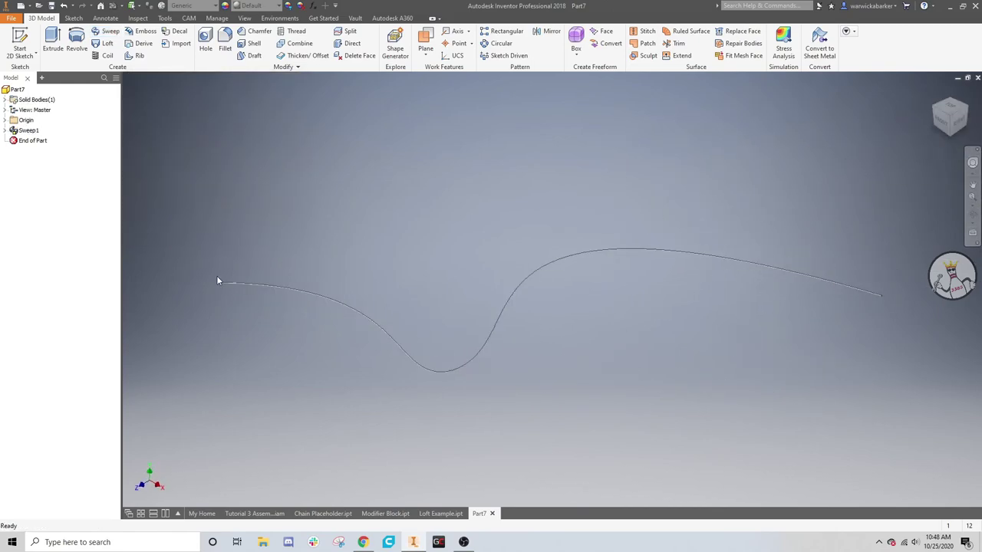
{"action": "left_click", "coordinate": [4, 130]}
{"action": "left_click", "coordinate": [36, 151]}
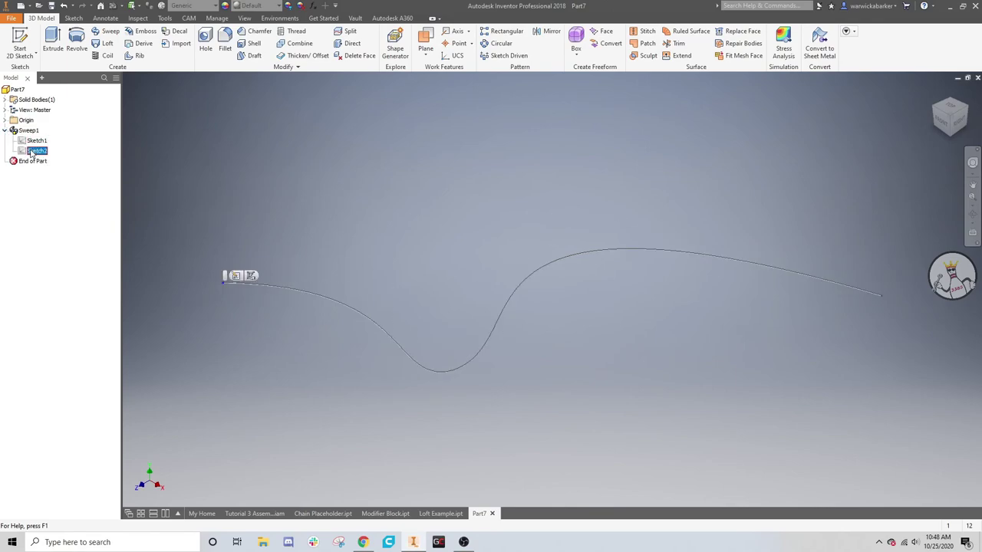
{"action": "double_click", "coordinate": [34, 151]}
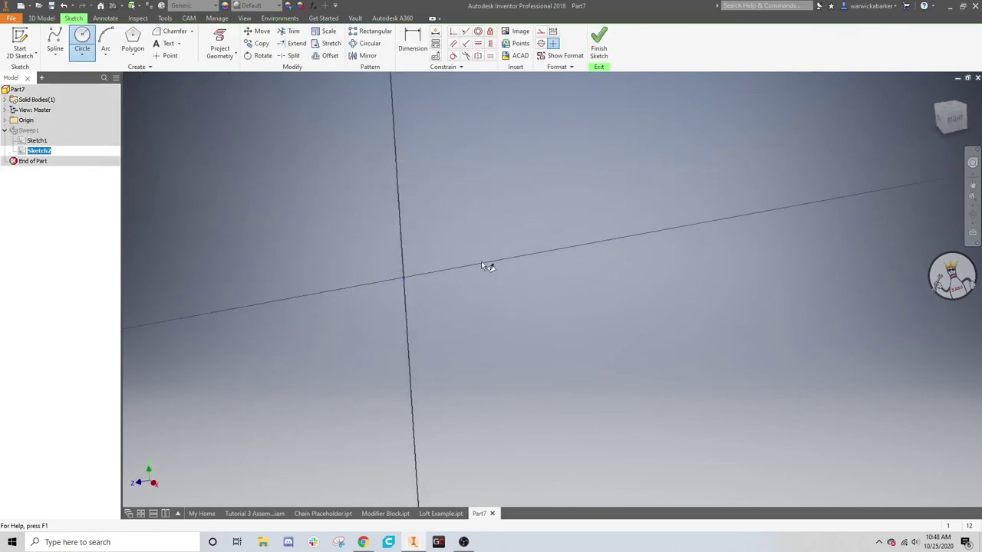
{"action": "left_click", "coordinate": [413, 45]}
{"action": "right_click_drag", "start_coordinate": [196, 239], "coordinate": [829, 325]}
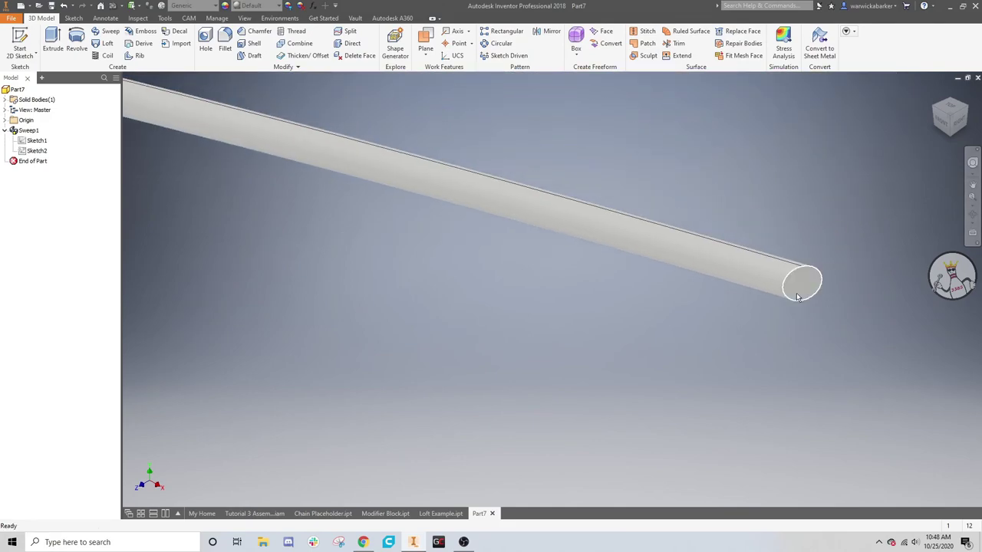
- Inspect the finished tube from the right side and orbit to view the whole S-curve
{"action": "left_click", "coordinate": [951, 129]}
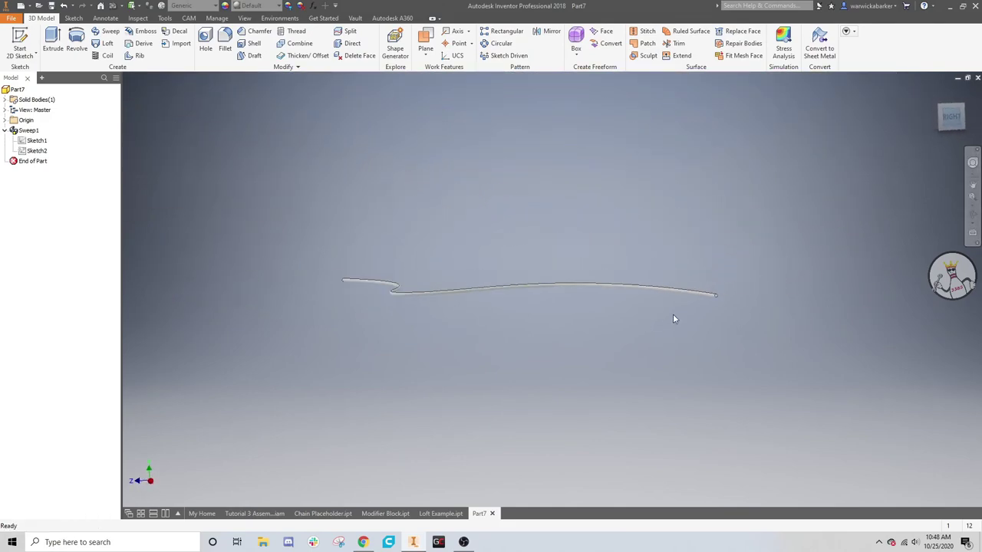
{"action": "scroll", "coordinate": [657, 295], "scroll_direction": "down", "scroll_amount": 2}
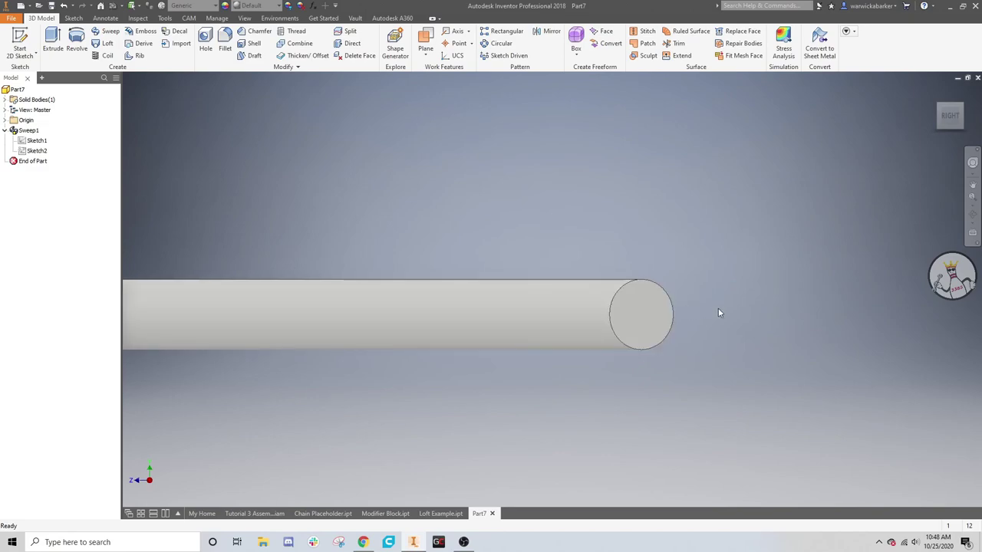
{"action": "middle_click_drag", "start_coordinate": [718, 308], "coordinate": [506, 366], "text": "shift"}
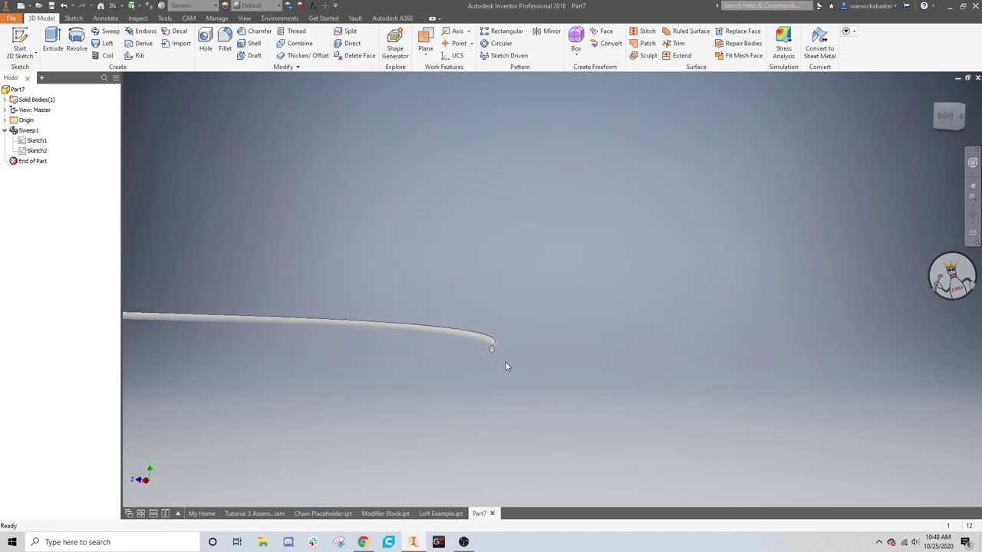
{"action": "scroll", "coordinate": [495, 353], "scroll_direction": "down", "scroll_amount": 3}
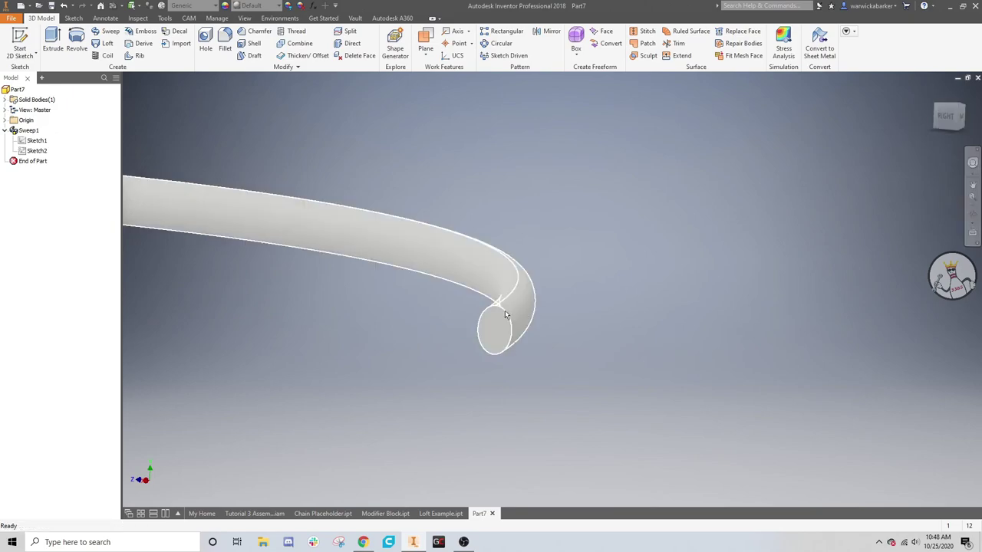
{"action": "middle_click_drag", "start_coordinate": [614, 246], "coordinate": [387, 275], "text": "shift"}
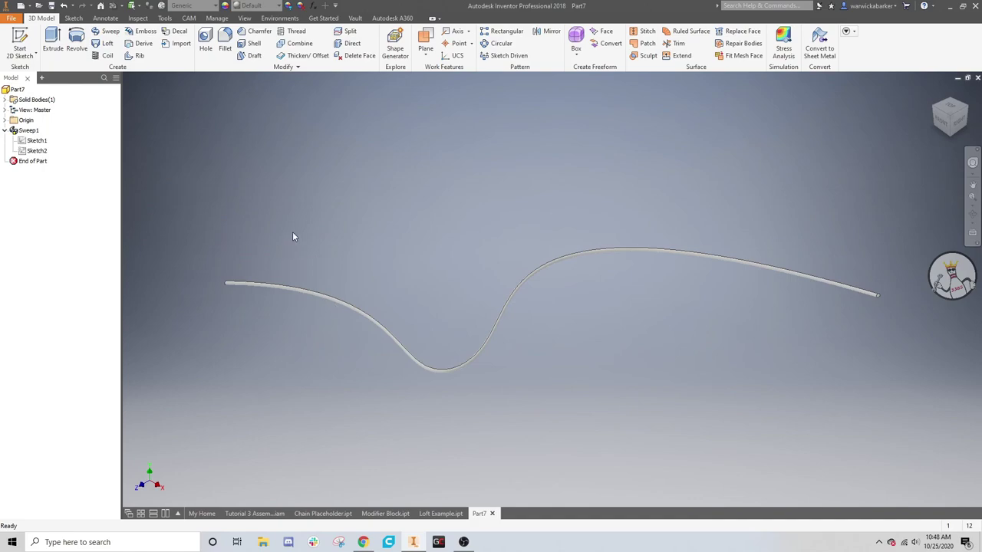